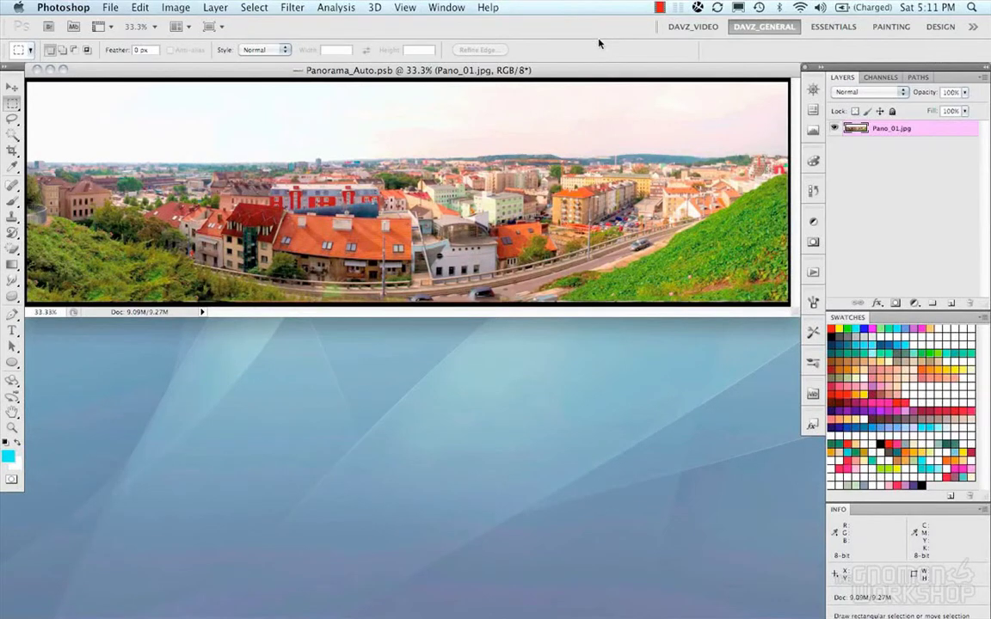
Select the white sky with the Magic Wand, invert the selection and mask the sky out of the Pano_01.jpg layer
key("w")
left_click(567, 146)
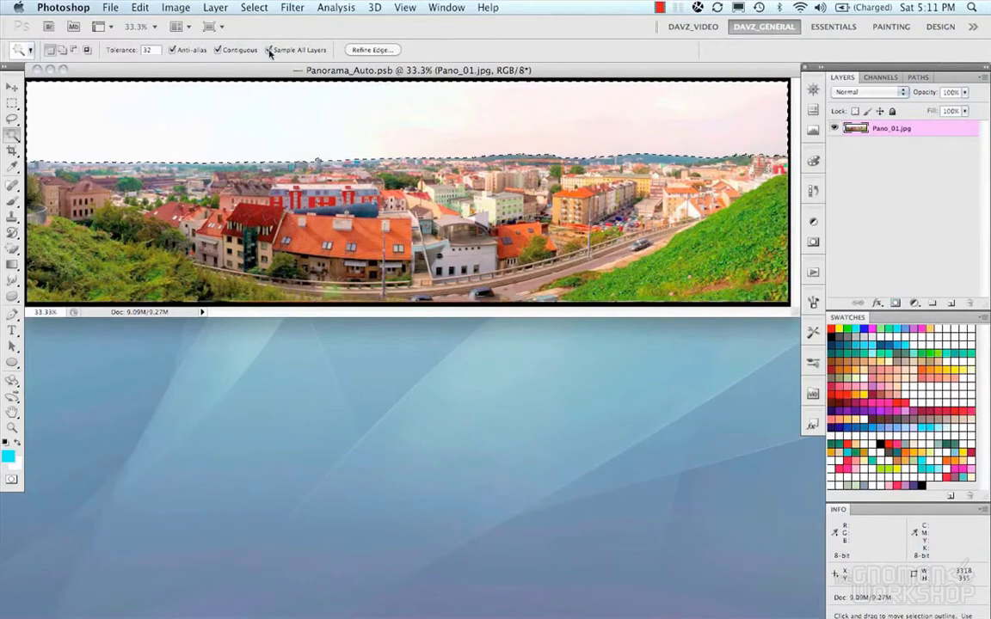
left_click(256, 7)
left_click(214, 70)
key("super+shift+i")
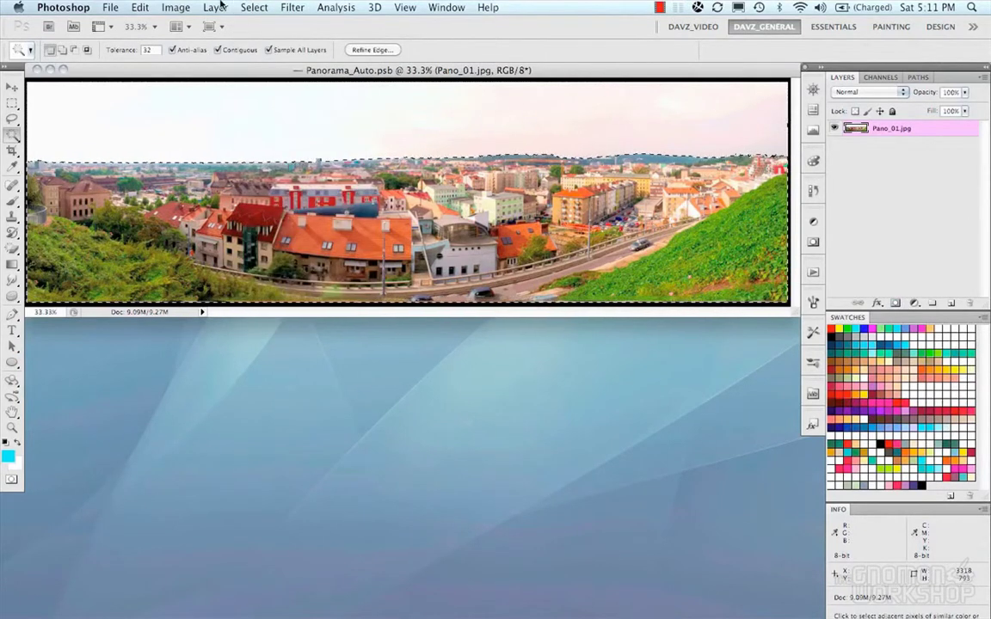
left_click(895, 302)
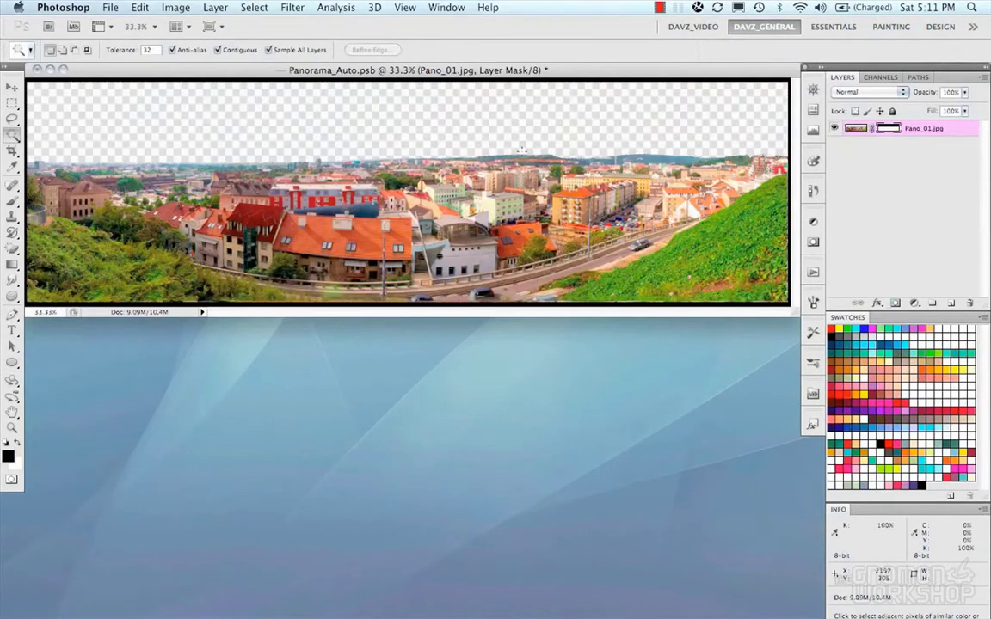
Add a cyan Solid Color fill layer and place it beneath the Pano_01.jpg layer
left_click(913, 304)
left_click(860, 313)
key("Return")
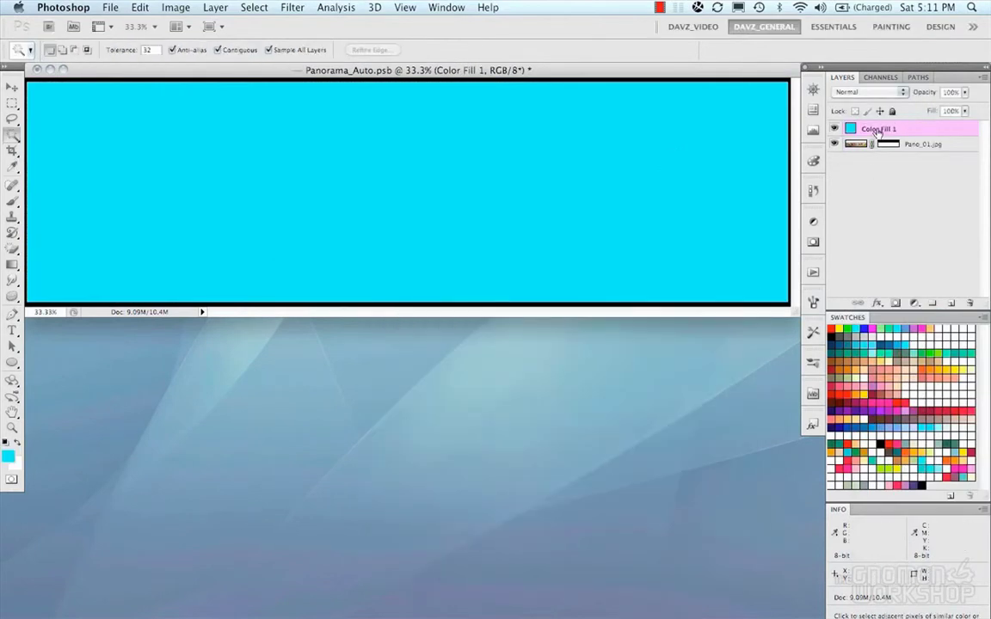
left_click_drag(877, 129, 877, 146)
Change the fill layer's colour to muted blue #5d6e80 and make the Pano_01.jpg layer active
double_click(850, 143)
left_click(648, 160)
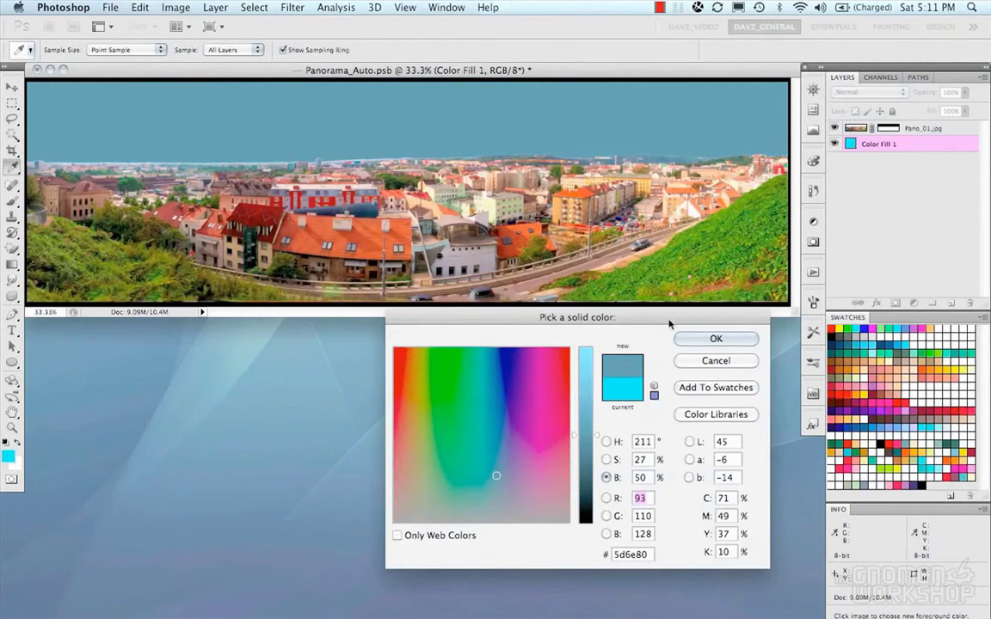
left_click(715, 338)
left_click(914, 129)
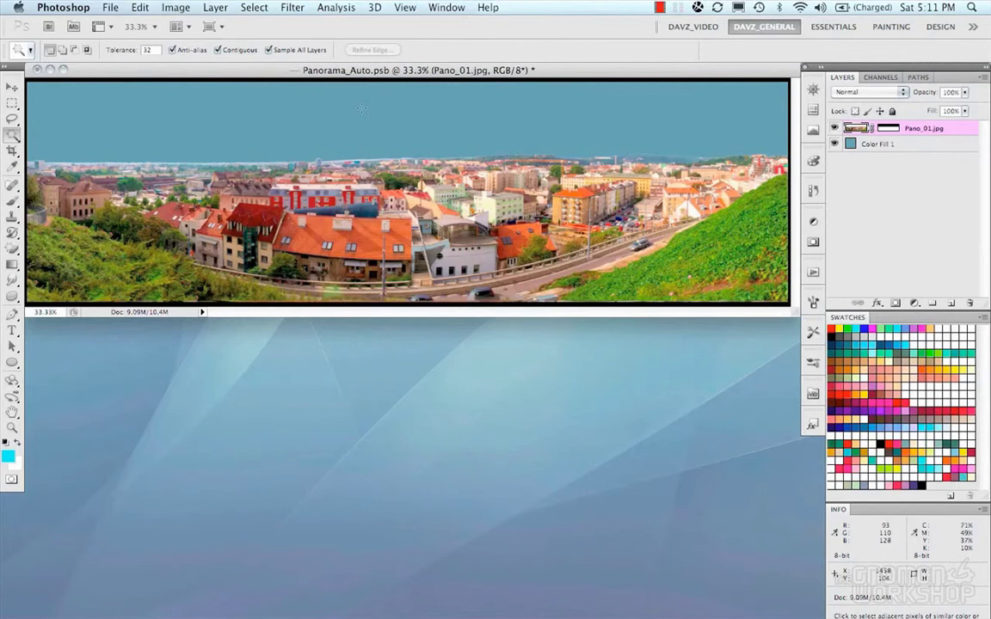
Open the sky images Skies0234_L.jpg, Skies0303_L.jpg and Skies0314_L.jpg, and bring Skies0314_L.jpg to the front
left_click_drag(253, 74, 251, 76)
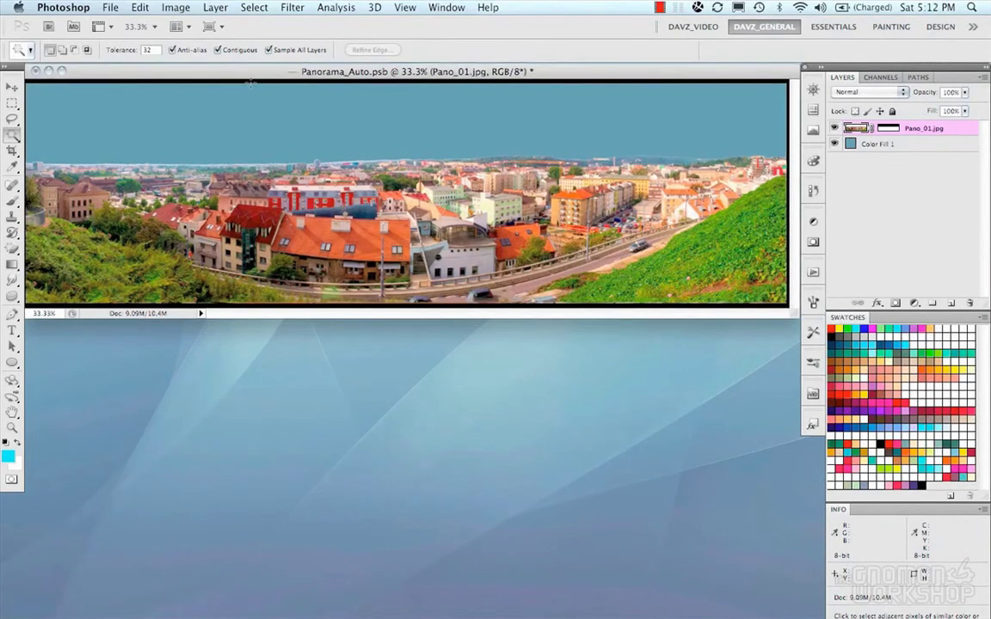
key("super+o")
left_click(265, 103)
left_click(270, 128, "shift")
left_click(826, 489)
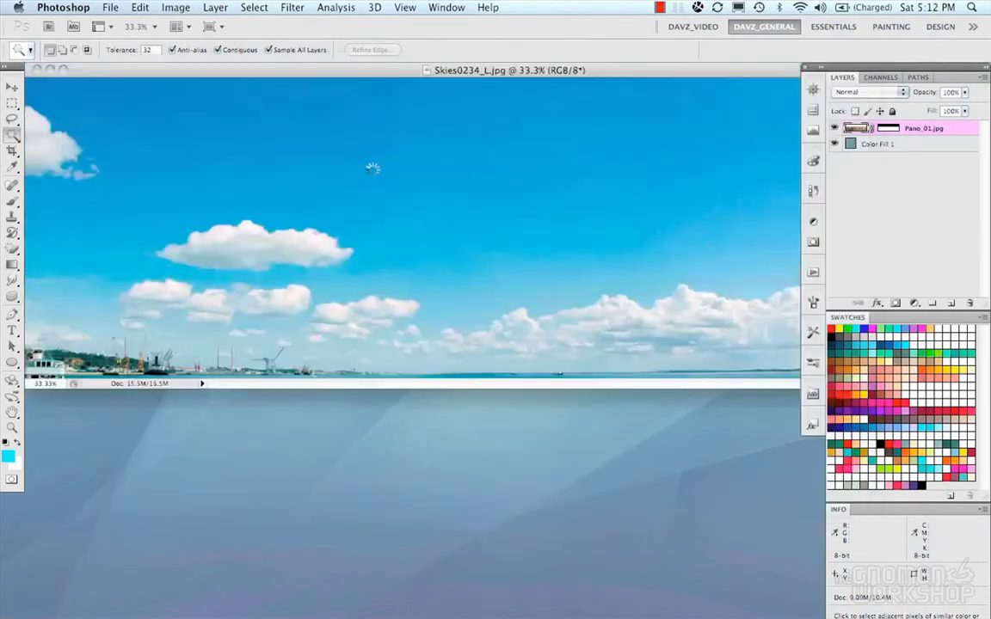
left_click_drag(290, 101, 333, 258)
left_click_drag(383, 86, 360, 189)
left_click(363, 138)
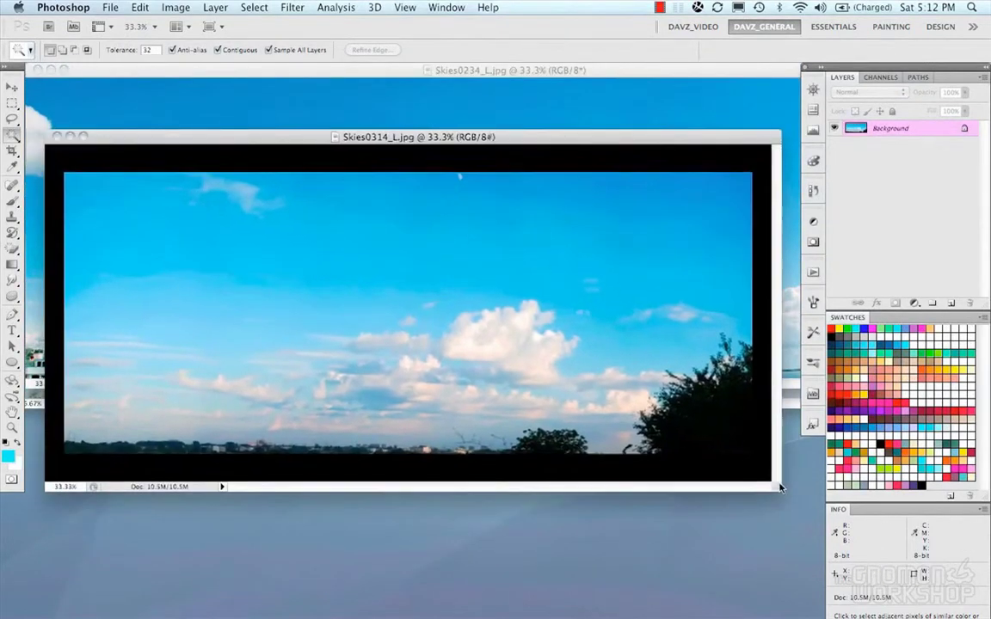
Lasso the dark horizon and bushes along the lower edge of Skies0314_L.jpg, replace them with sky using Fill, and deselect
key("l")
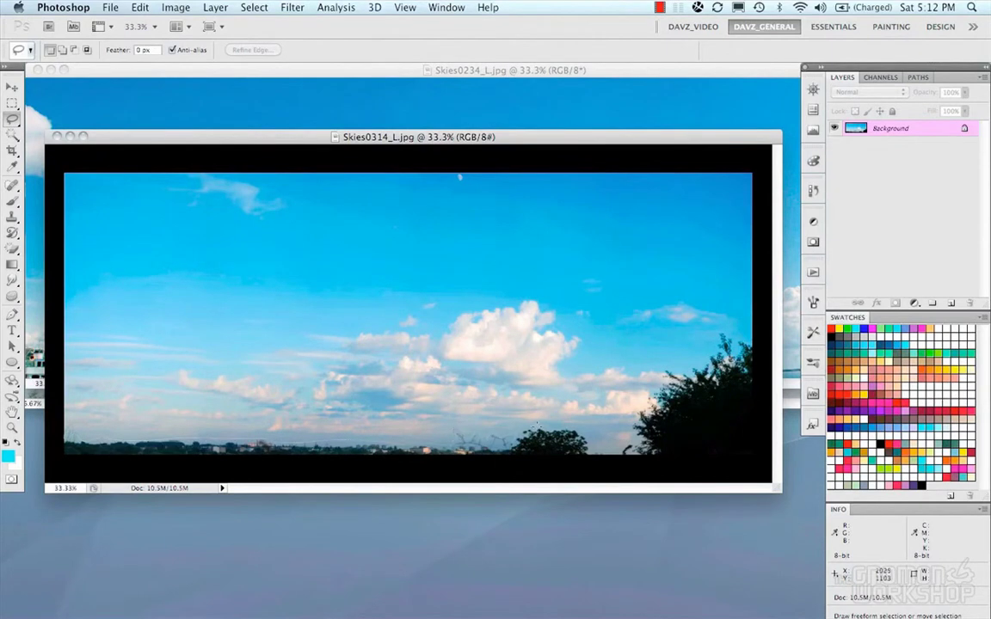
mouse_move(516, 430)
left_mouse_down()
mouse_move(69, 426)
mouse_move(67, 453)
left_mouse_up()
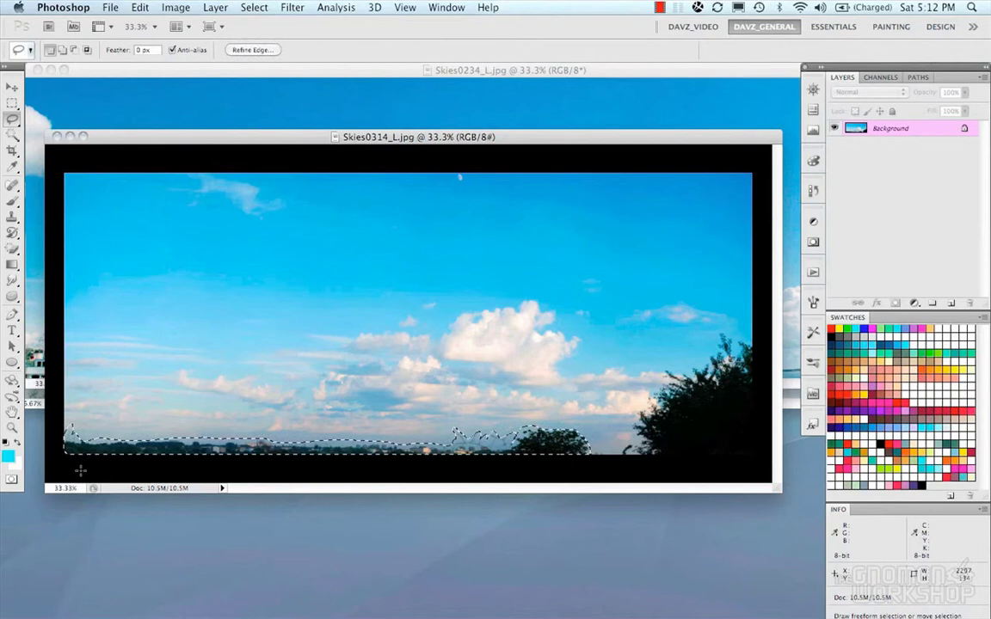
right_click(157, 451)
left_click(179, 555)
key("Return")
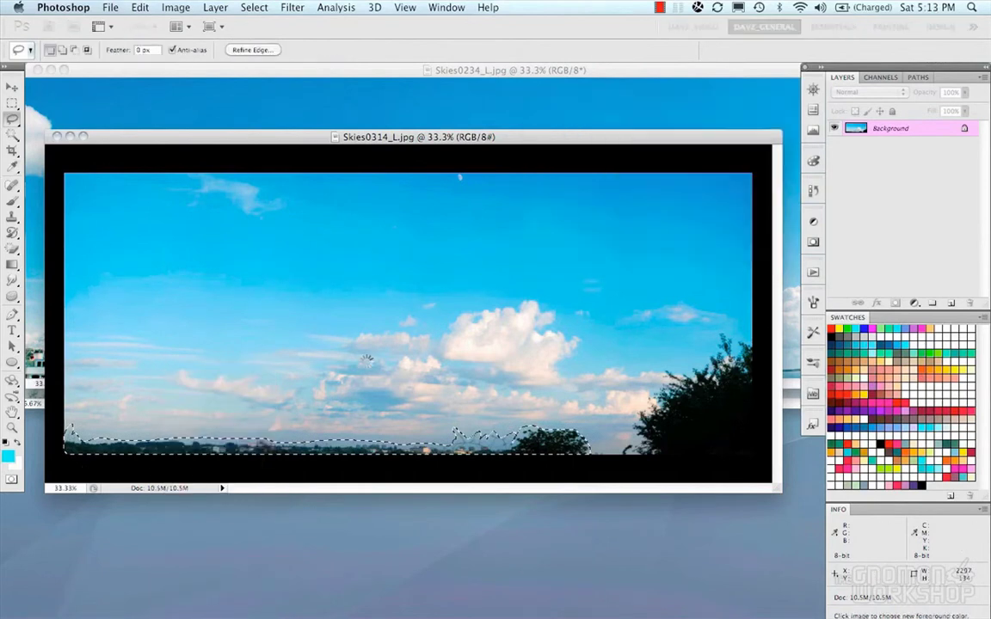
key("super+d")
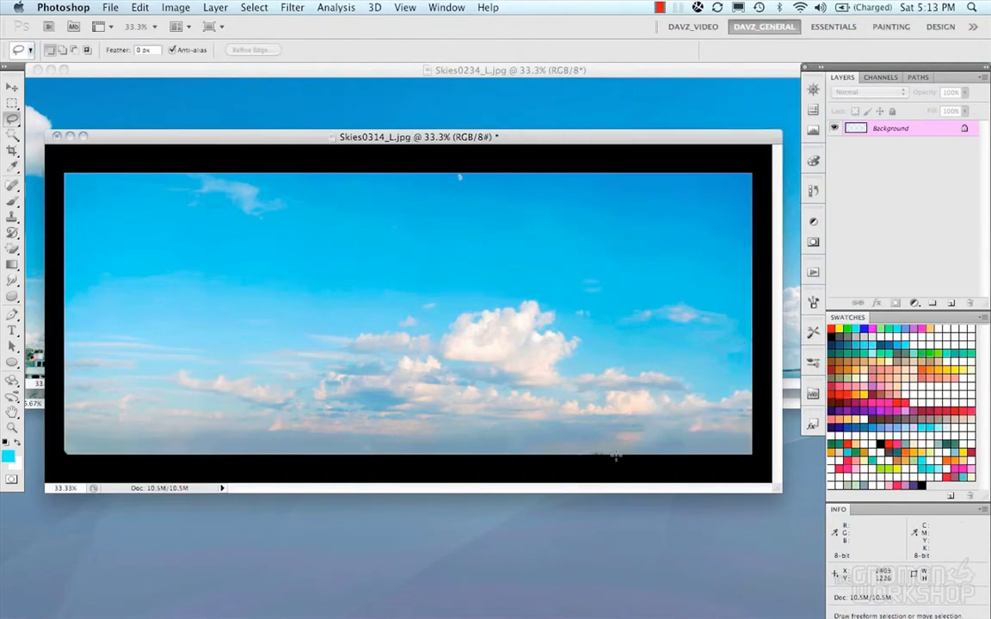
Fill the remaining dark remnants along the lower edge of Skies0314_L.jpg with matching sky, using small lasso selections
right_click(603, 451)
left_click(624, 553)
key("Return")
left_click_drag(373, 442, 369, 444)
right_click(357, 440)
left_click(392, 543)
key("Return")
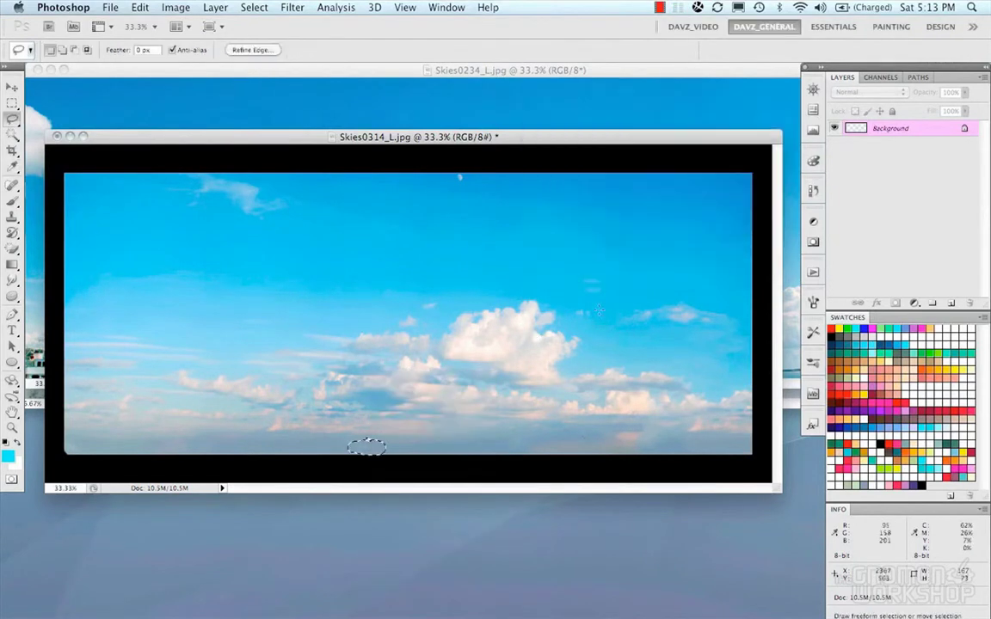
Lasso the lower-right stretch of sky in Skies0314_L.jpg, fill it with matching sky and deselect
mouse_move(620, 437)
left_mouse_down()
mouse_move(761, 440)
mouse_move(632, 449)
left_mouse_up()
key("super+d")
right_click(727, 445)
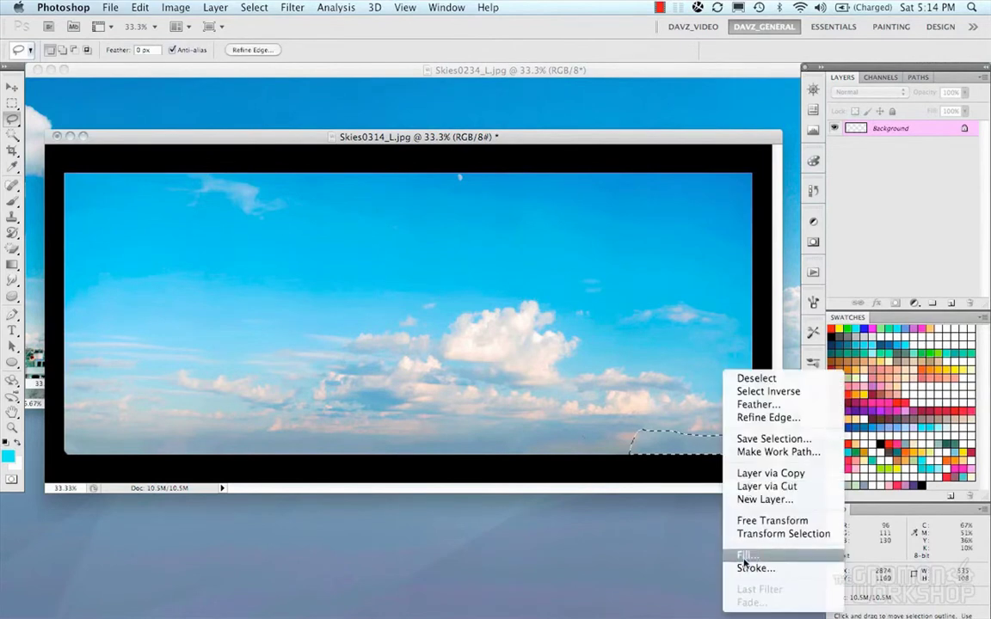
left_click(741, 550)
key("Return")
left_click(634, 296)
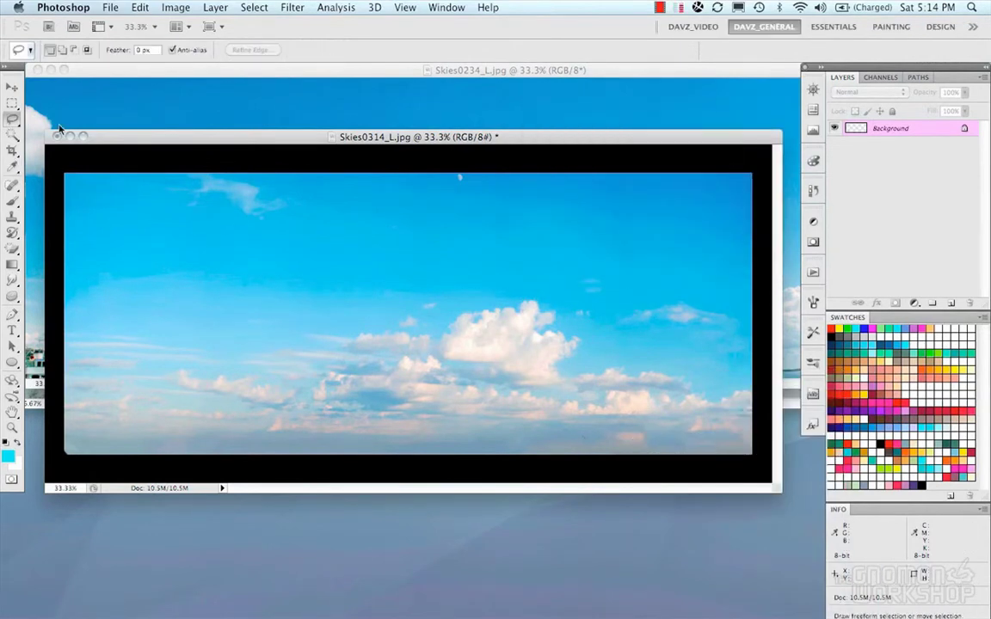
Switch to the Spot Healing Brush for Content-Aware touch-up, then select the entire Skies0314_L.jpg image with the marquee tool active
left_click(12, 184)
left_click(48, 183)
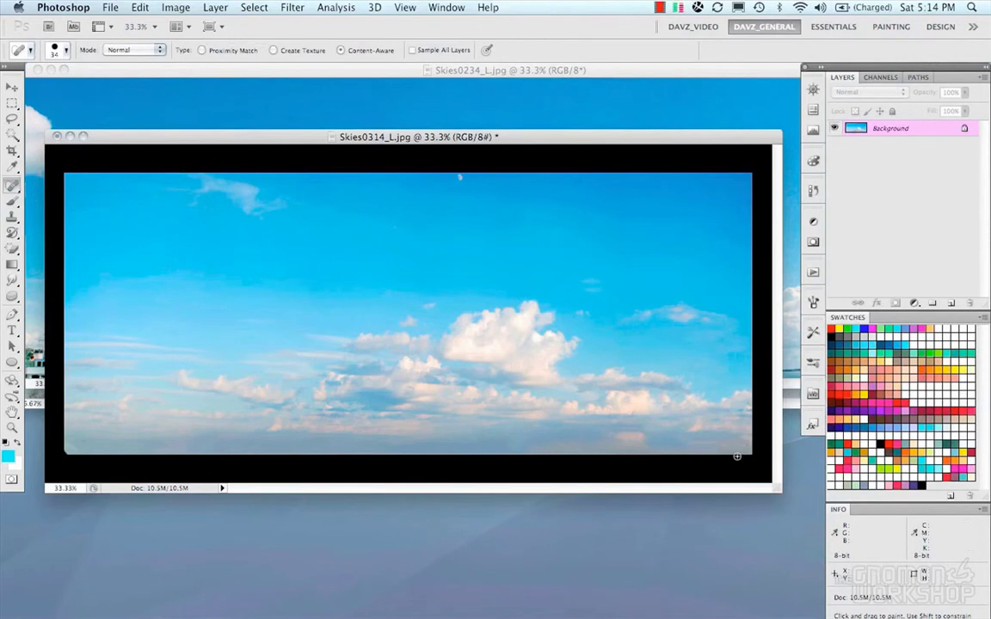
key("m")
key("super+a")
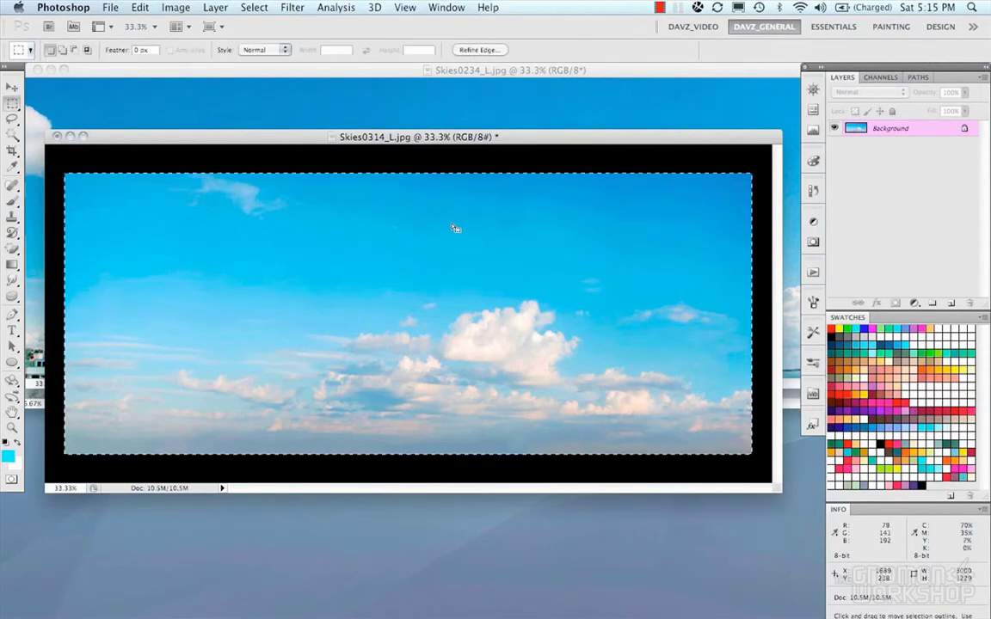
Move Skies0314_L.jpg out of the way, bring Skies0234_L.jpg forward and show it in full-screen mode
left_click_drag(455, 137, 469, 243)
left_click(479, 174)
key("super+minus")
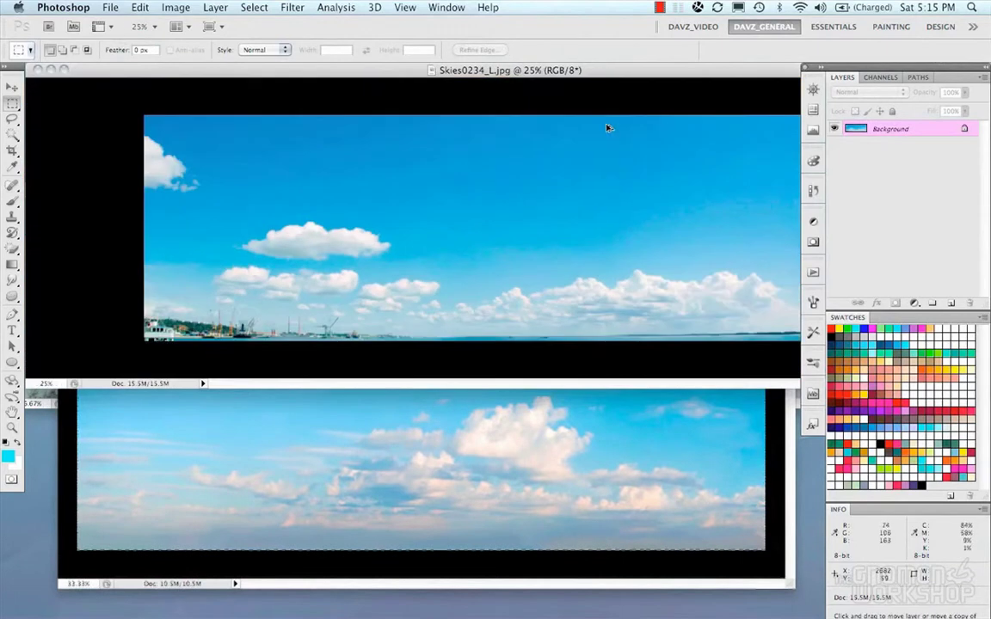
key("super+minus")
left_click_drag(344, 72, 444, 109)
left_click_drag(604, 287, 704, 416)
key("f")
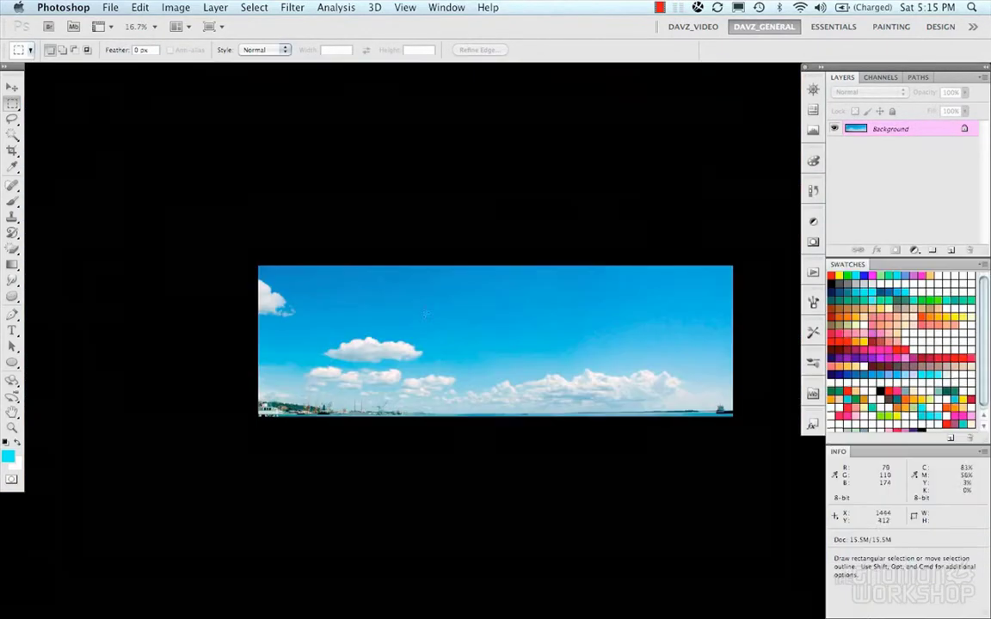
Lasso the harbour skyline along the lower edge of Skies0234_L.jpg, replace it with sky using Fill, and deselect
key("super+plus")
key("super+plus")
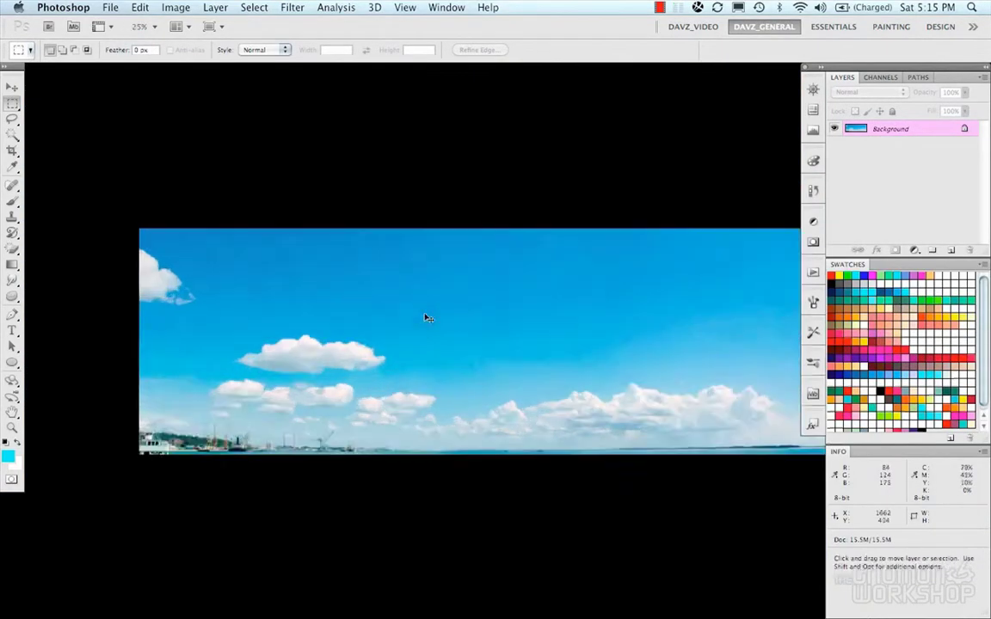
left_click_drag(328, 350, 375, 279)
key("l")
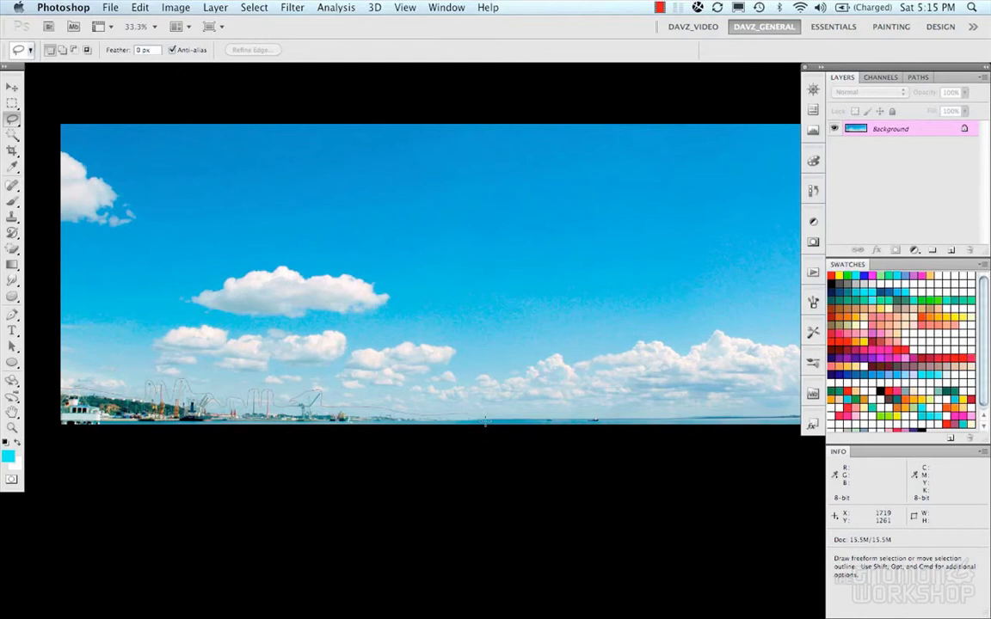
left_click_drag(56, 400, 53, 376)
right_click(104, 372)
left_click(121, 553)
key("Return")
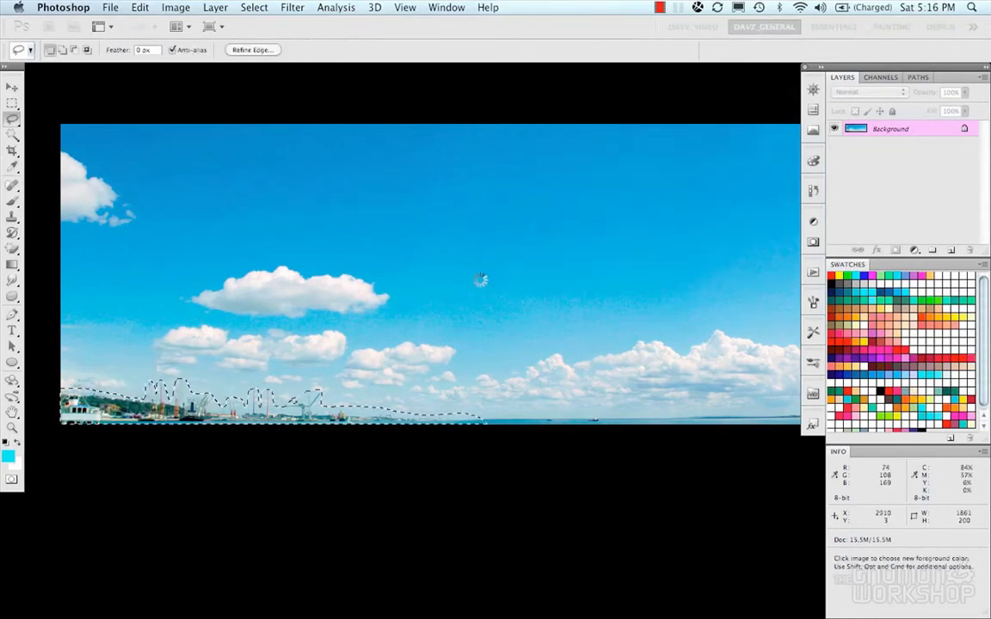
key("super+d")
Return Skies0234_L.jpg to standard window mode at 16.7% zoom and move its window lower on the desktop
key("super+minus")
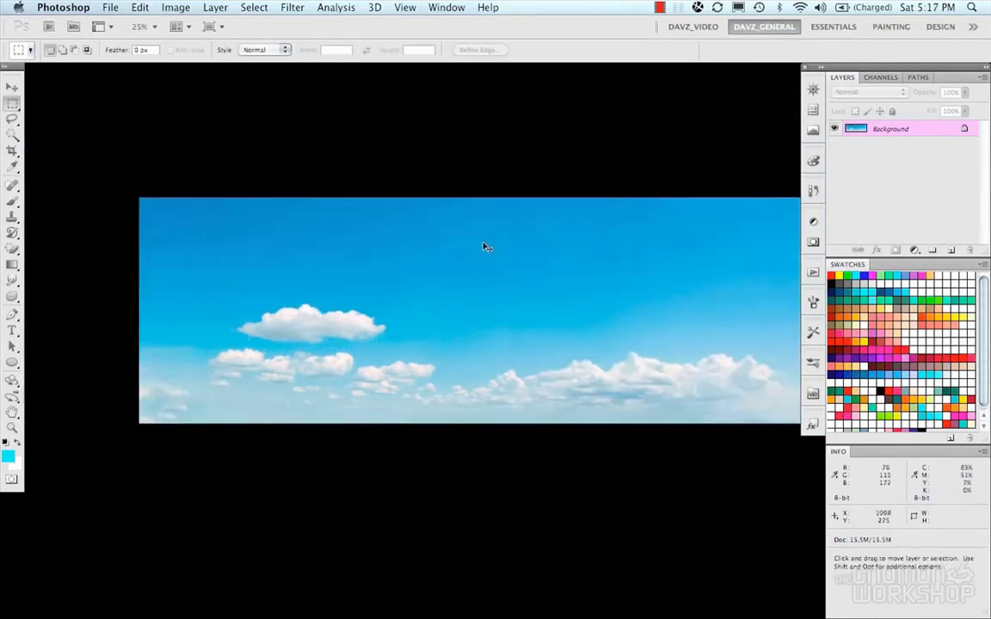
key("super+minus")
key("f")
key("f")
left_click_drag(432, 118, 490, 237)
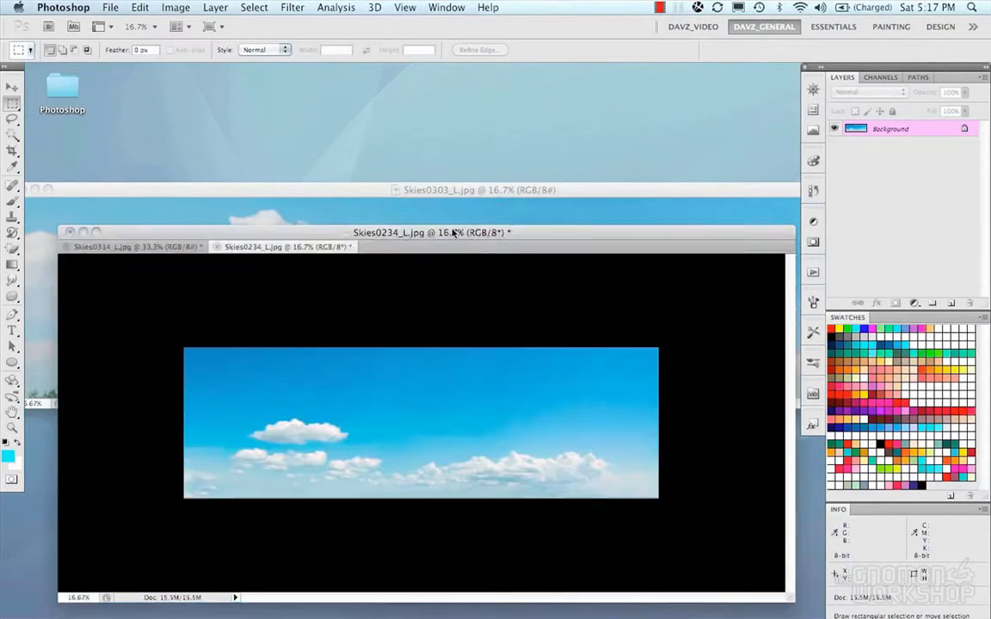
Bring Skies0303_L.jpg to the front and float all open images in separate windows
left_click(468, 190)
left_click(446, 7)
mouse_move(516, 24)
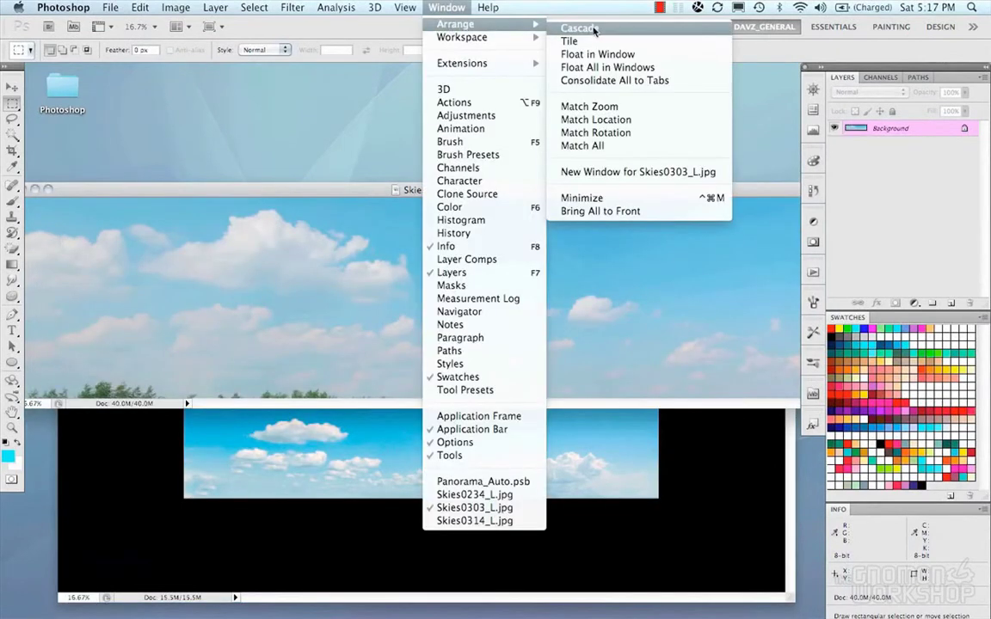
left_click(605, 67)
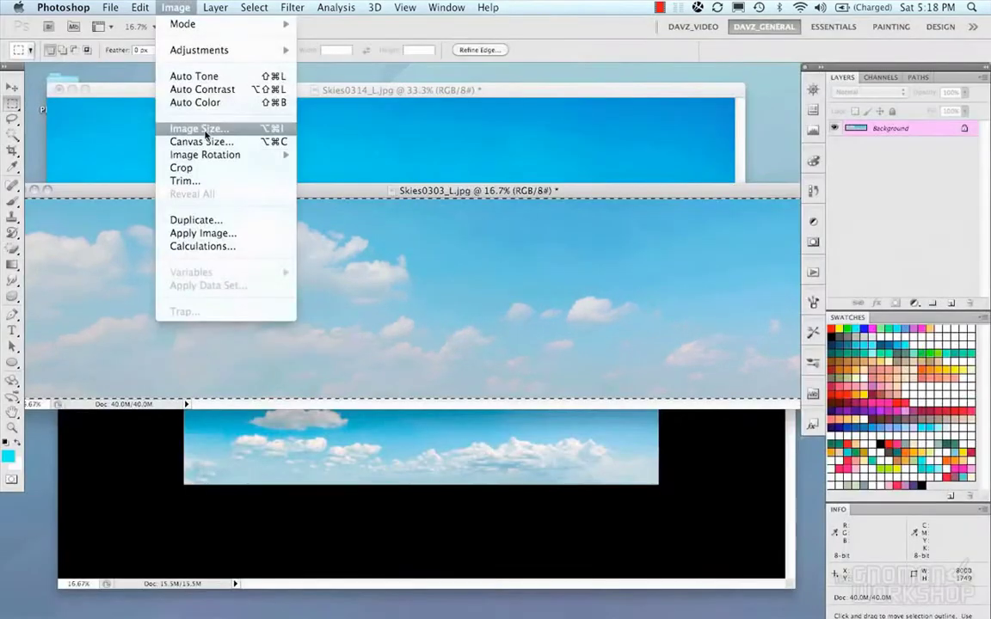
Resize Skies0303_L.jpg proportionally to a height of 1229 pixels
left_click(198, 126)
type("55")
left_click(409, 240)
type("1228")
key("Return")
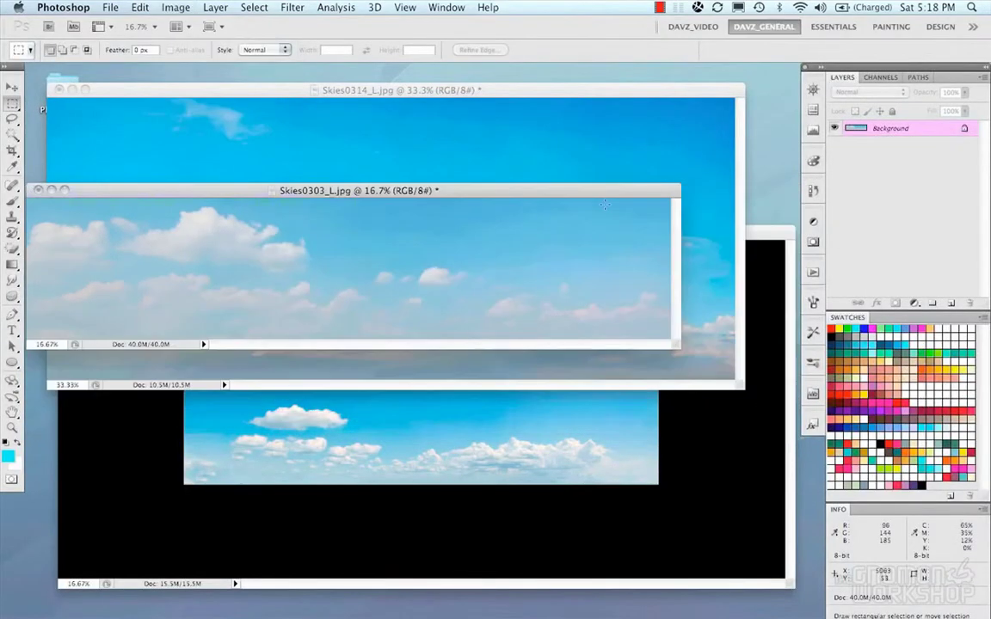
Resize Skies0234_L.jpg proportionally to a width of 3884 pixels, then activate Skies0314_L.jpg
left_click(685, 415)
left_click(175, 7)
left_click(198, 128)
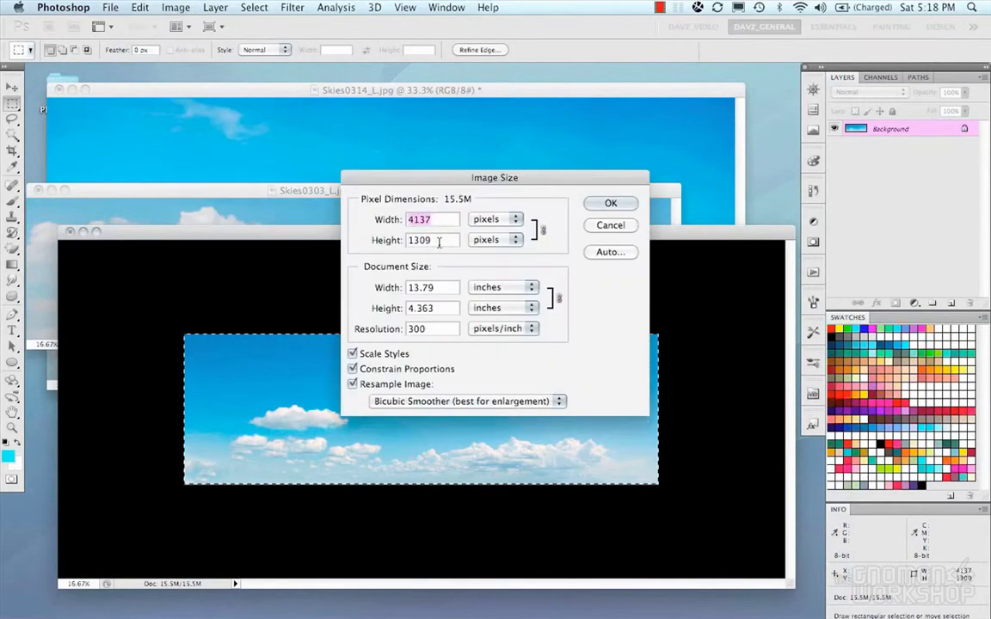
type("3884")
left_click(605, 205)
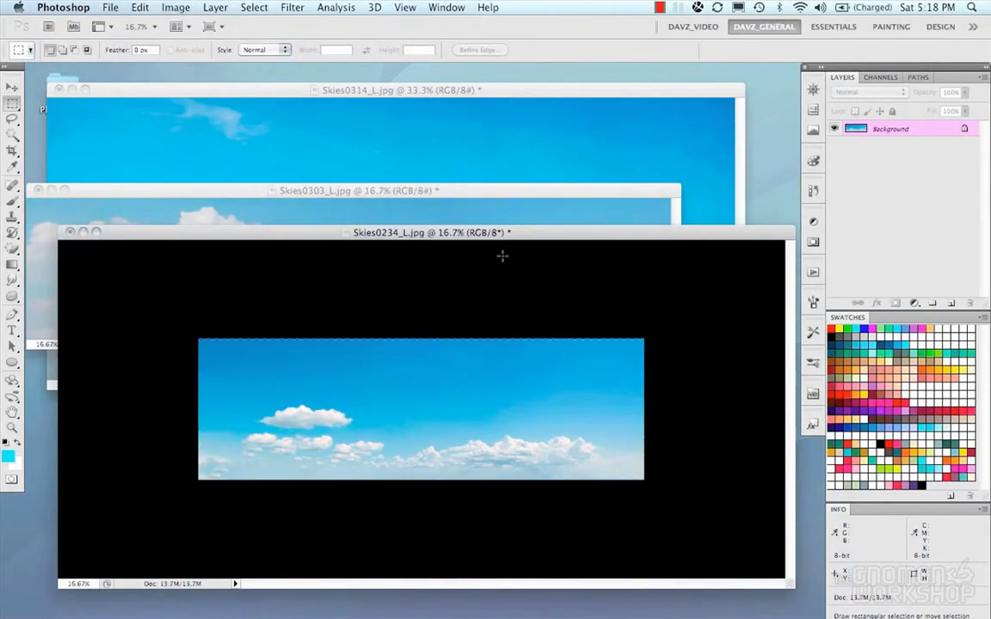
left_click(543, 96)
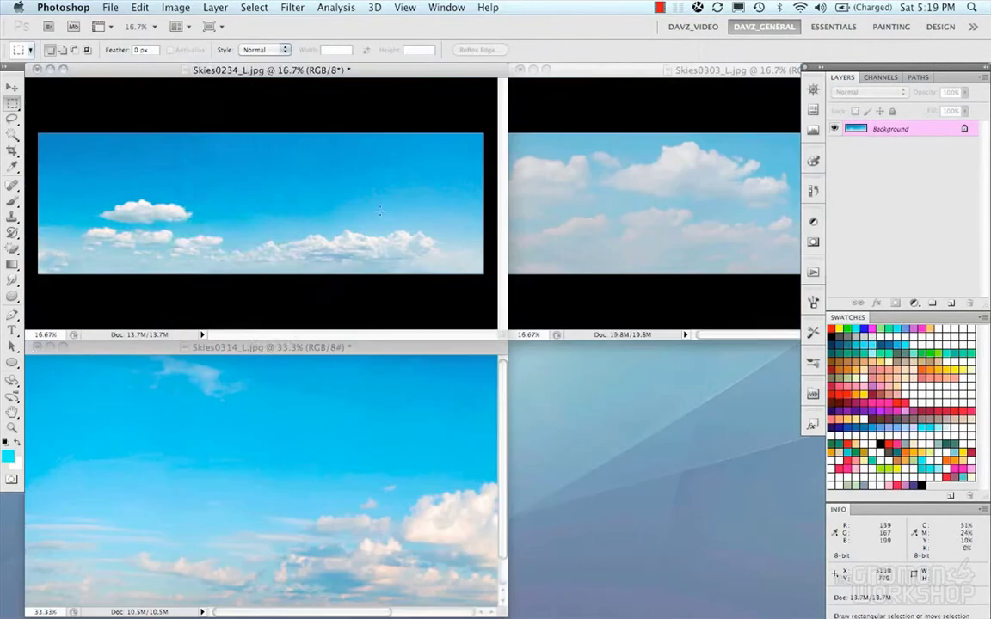
Apply Match Color to Skies0234_L.jpg using Skies0303_L.jpg as the source image
left_click(175, 7)
mouse_move(199, 50)
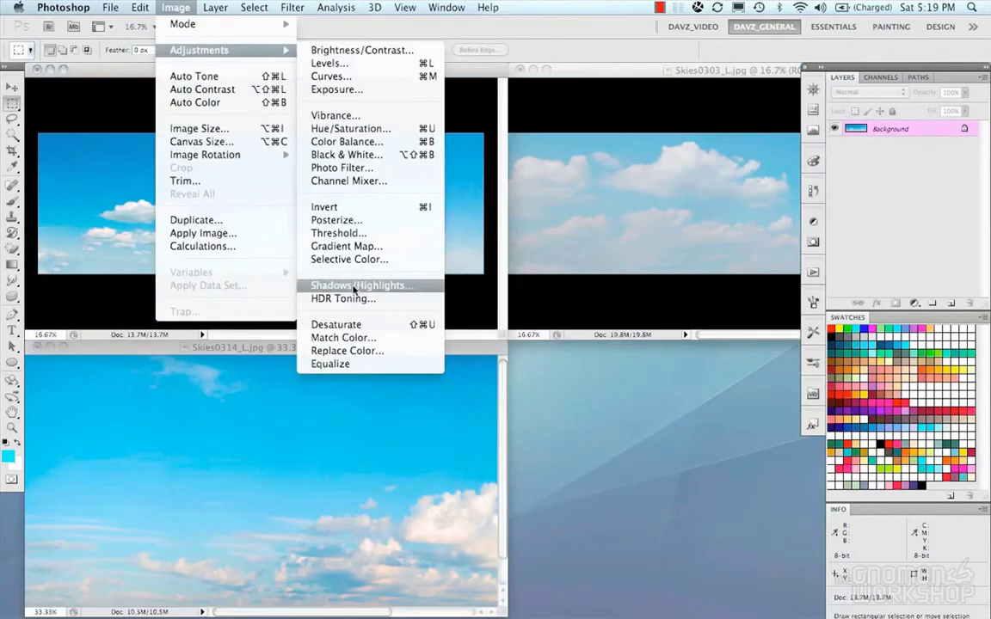
left_click(337, 341)
left_click(540, 389)
left_click(540, 389)
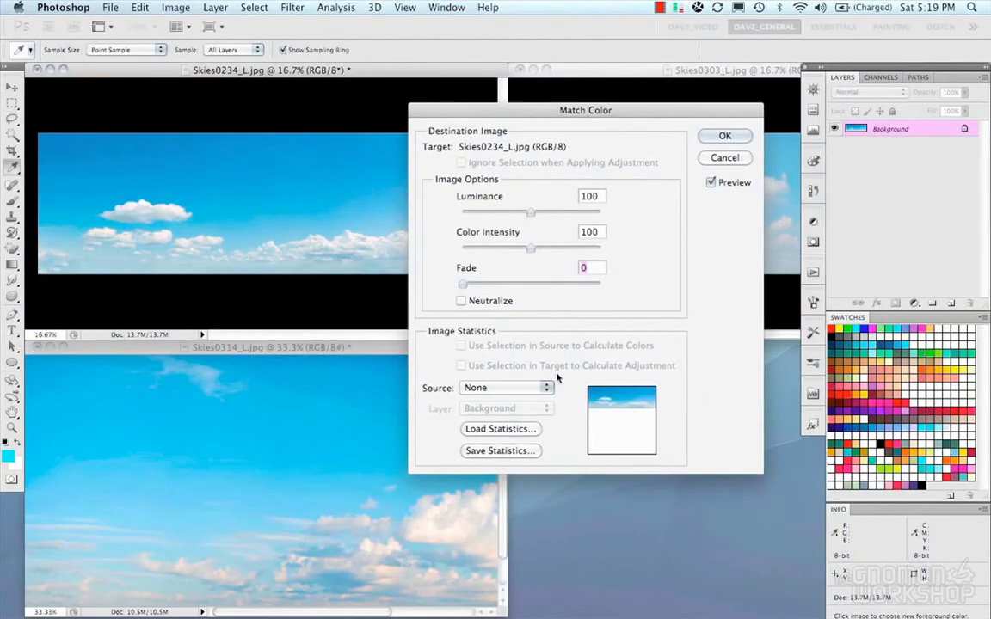
left_click_drag(582, 111, 525, 162)
left_click(486, 438)
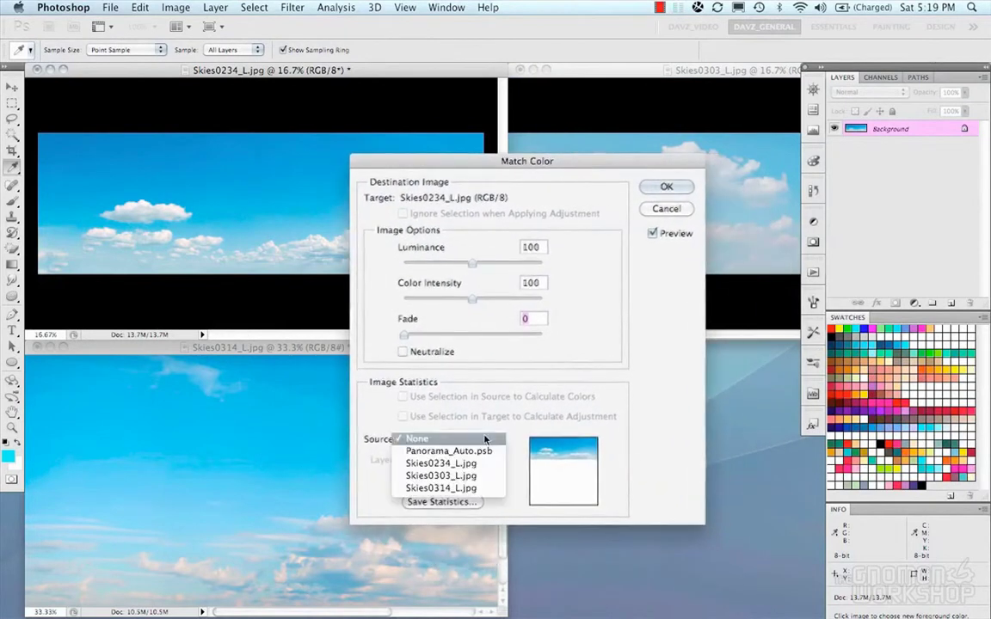
left_click(482, 439)
left_click(447, 438)
left_click(475, 471)
left_click(666, 187)
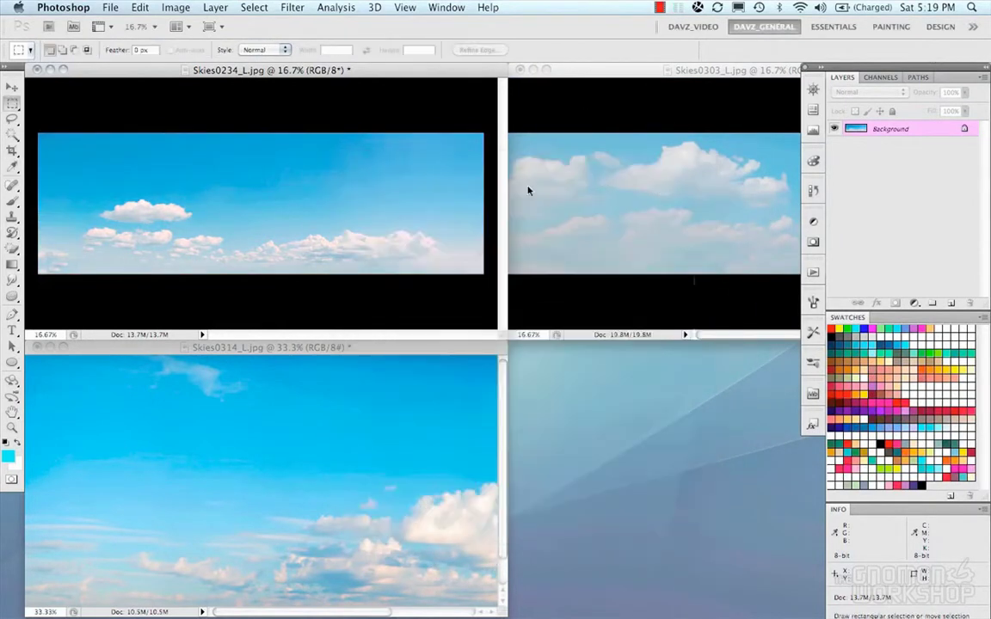
Apply Match Color to Skies0303_L.jpg using Skies0314_L.jpg as the source image
left_click(528, 102)
left_click(175, 7)
mouse_move(250, 54)
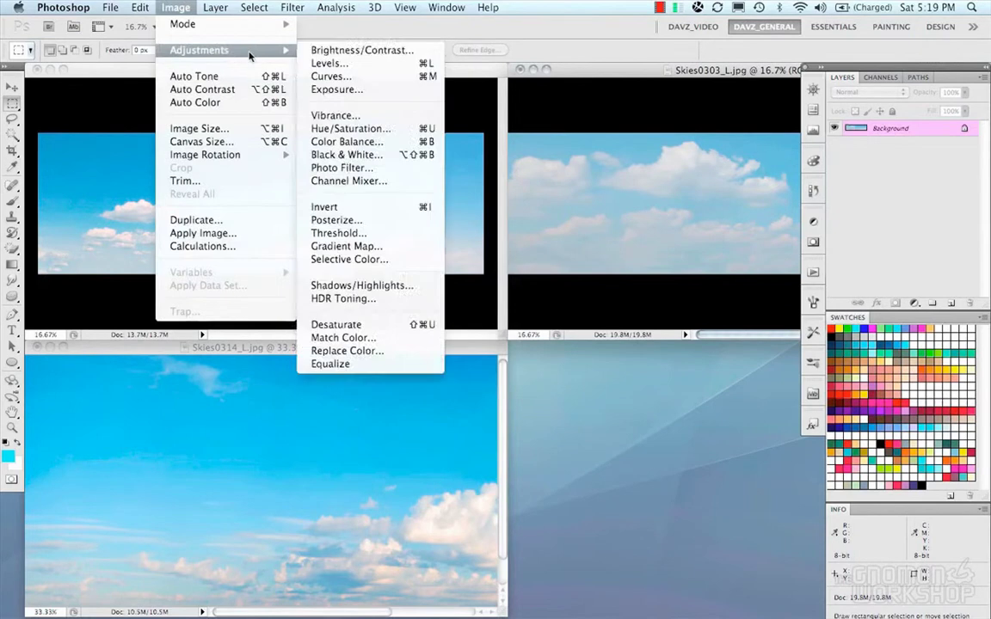
left_click(365, 341)
left_click(477, 439)
left_click(477, 474)
left_click_drag(595, 165, 484, 168)
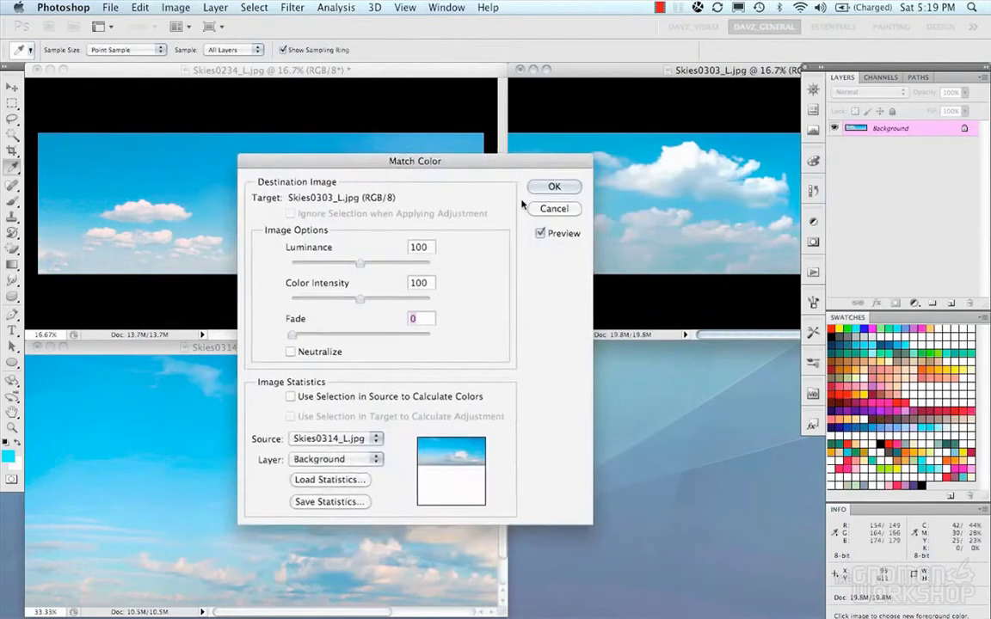
left_click(554, 209)
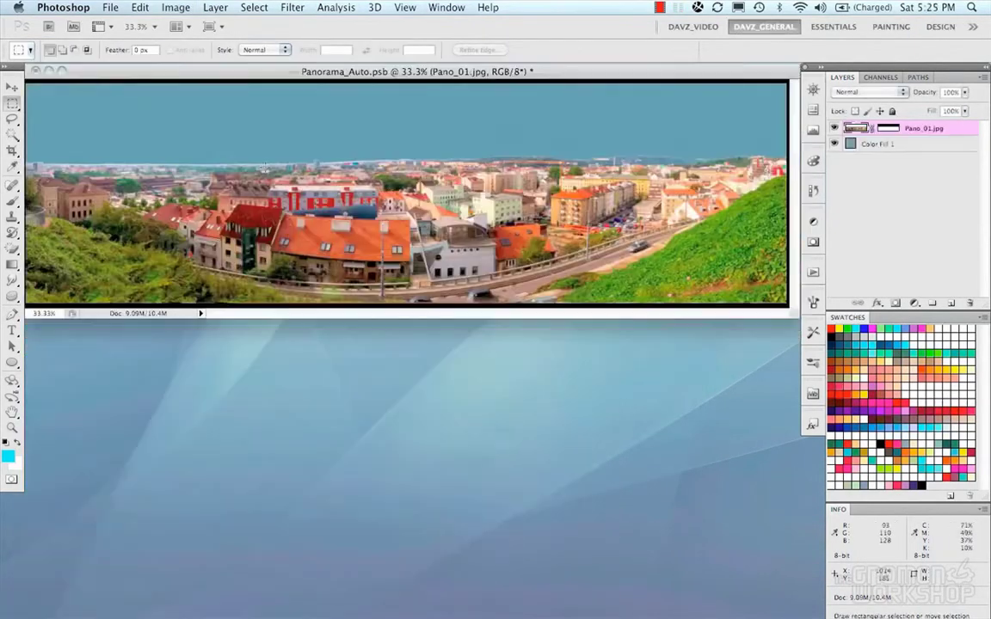
Photomerge Skies0234_L.jpg, Skies0303_L.jpg and Skies0314_L.jpg with the Auto layout and image blending
left_click(110, 6)
mouse_move(284, 351)
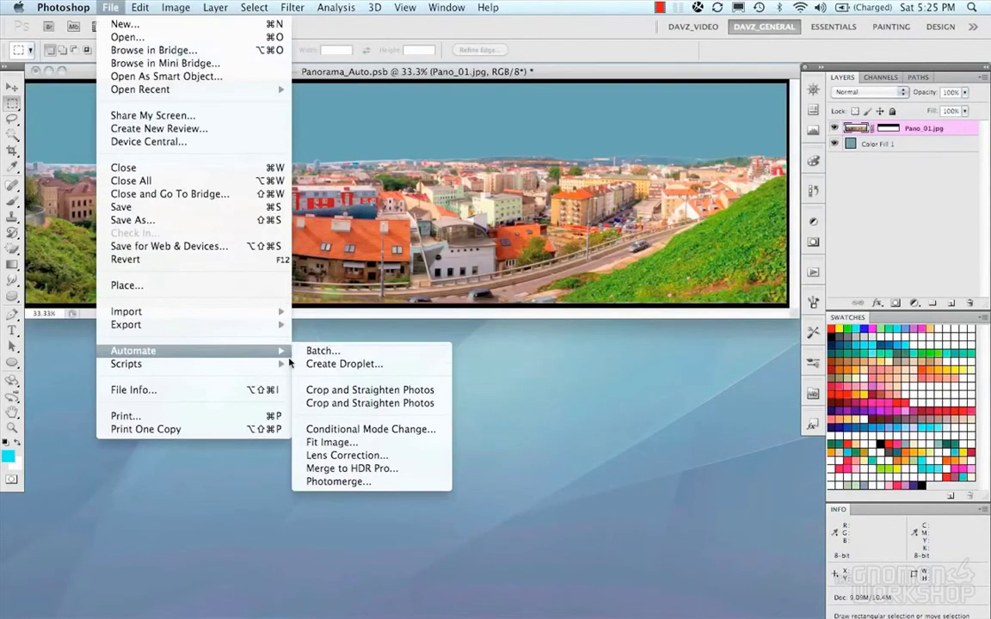
left_click(335, 480)
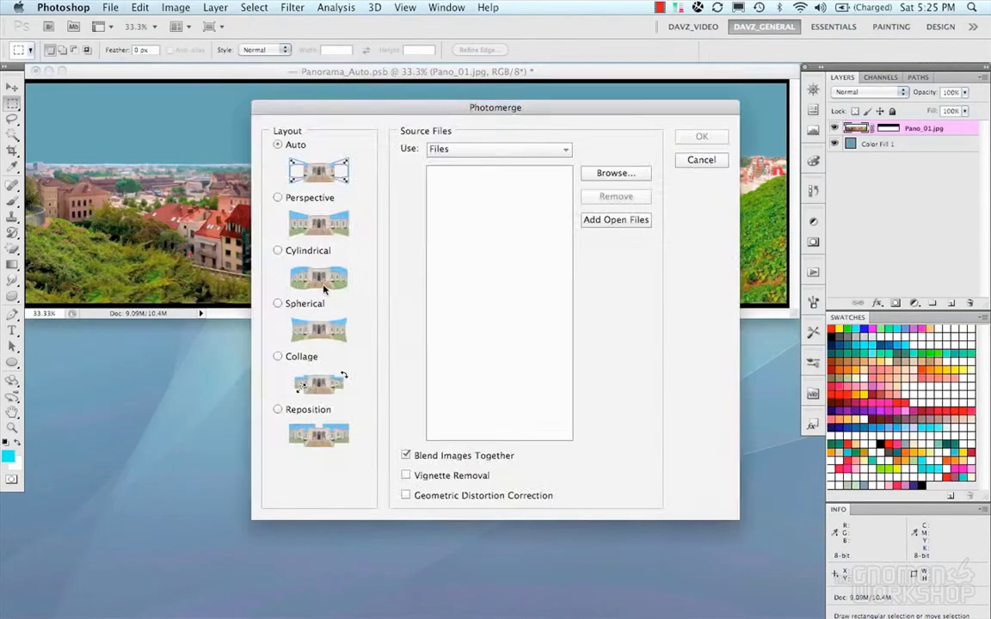
left_click(614, 173)
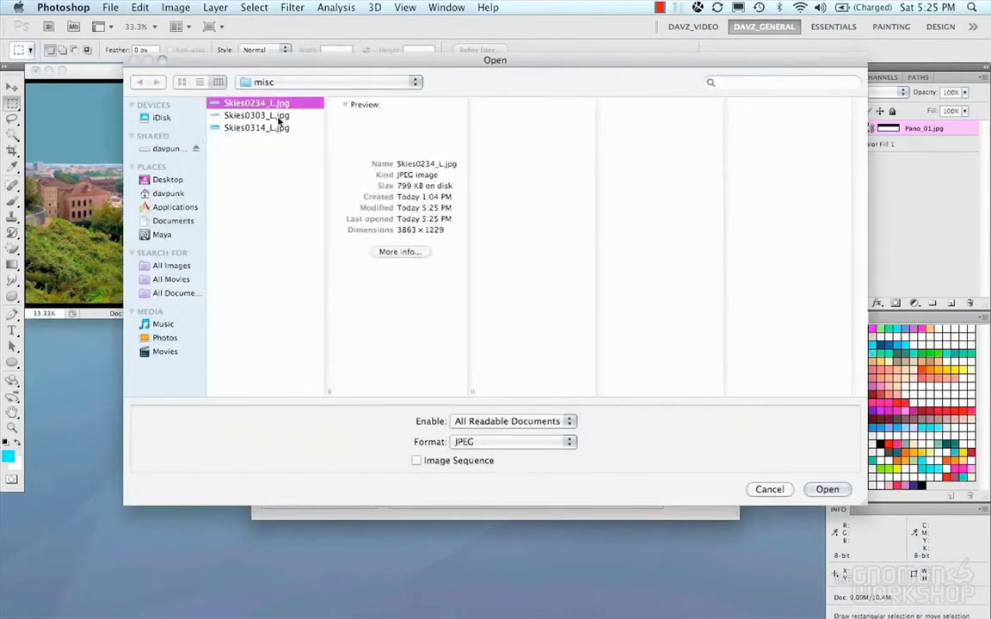
left_click(276, 126)
key("super+a")
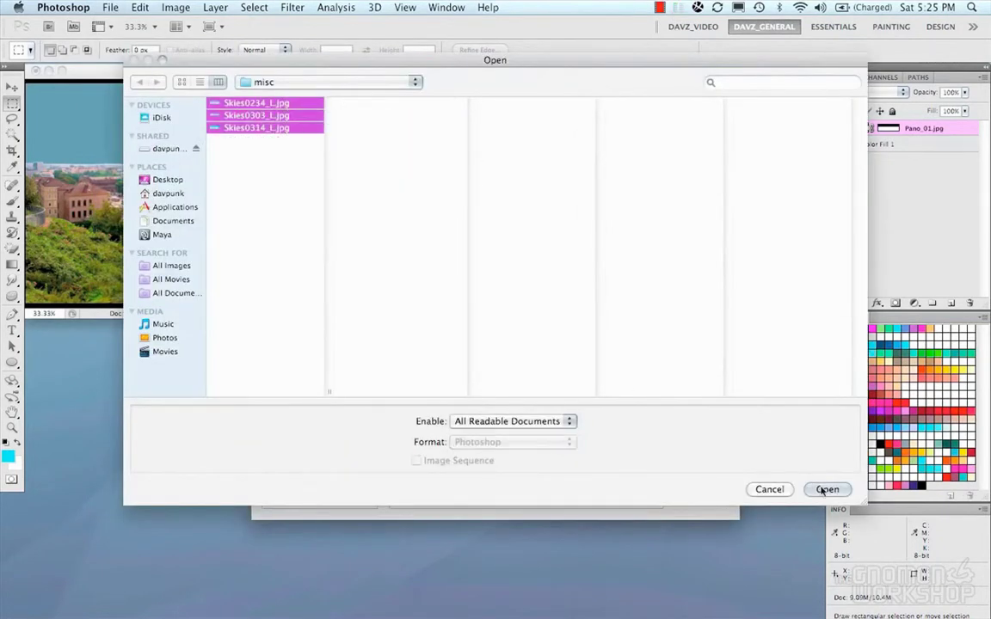
left_click(822, 488)
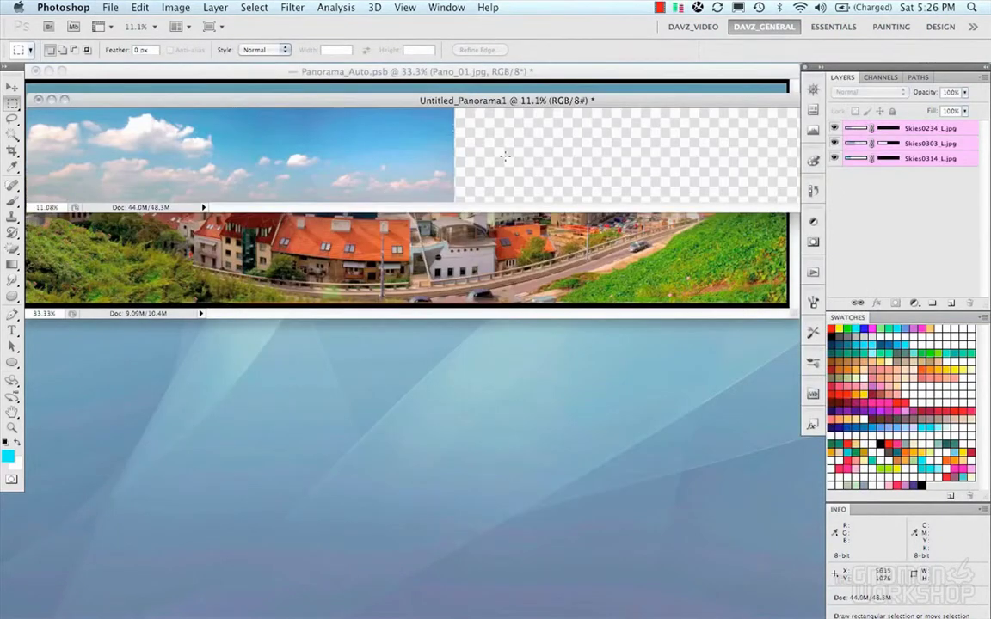
Add the merged sky to Panorama_Auto.psb and place its layer beneath the Pano_01.jpg layer
left_click_drag(552, 100, 576, 270)
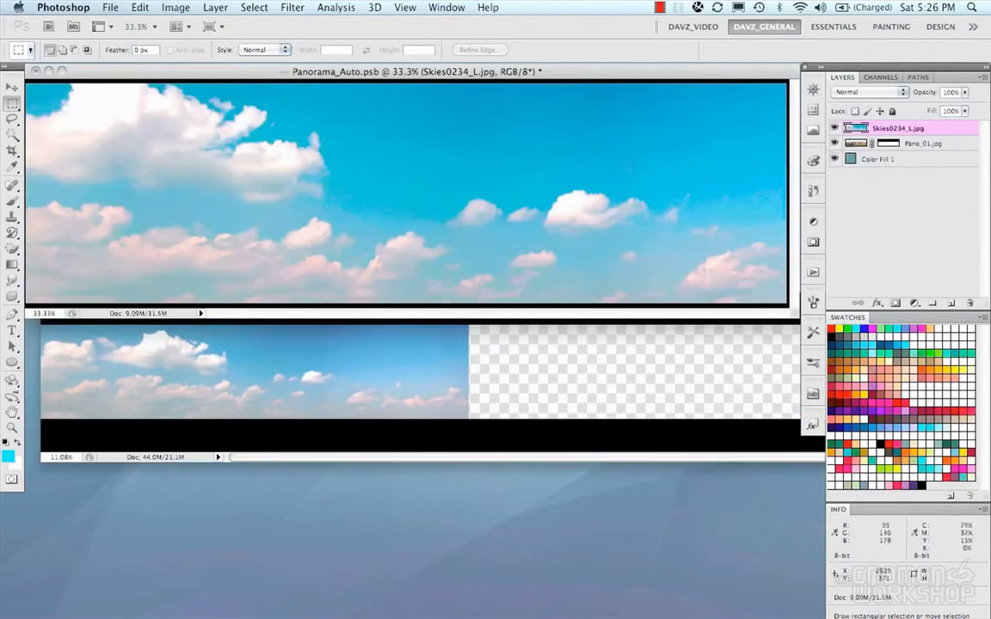
key("super+bracketleft")
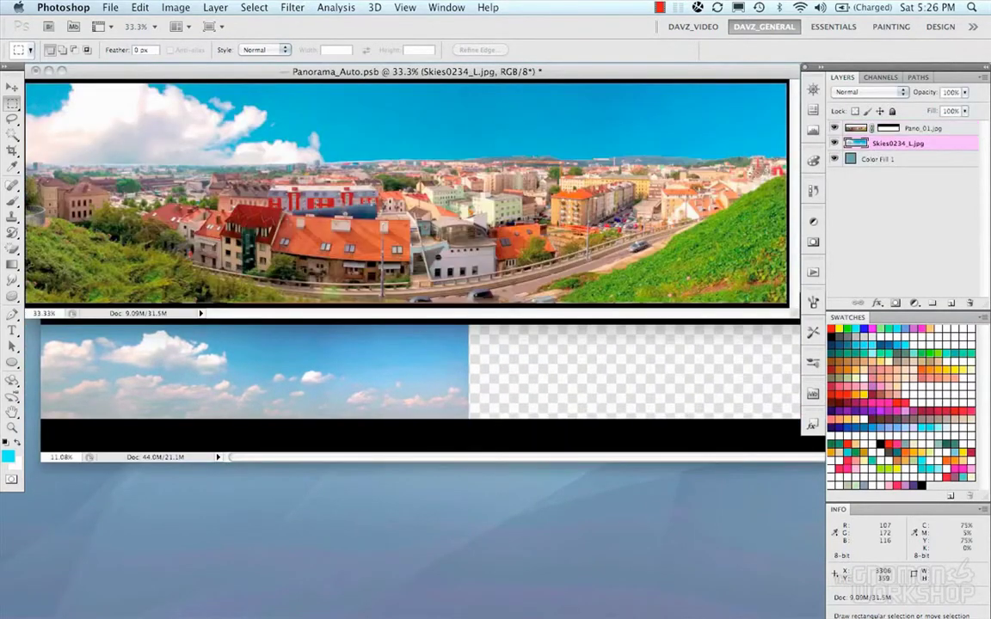
Scale the sky layer proportionally to 39.20% and align it with the panorama's right edge
key("super+minus")
key("super+t")
key("super+minus")
left_click_drag(730, 259, 566, 168)
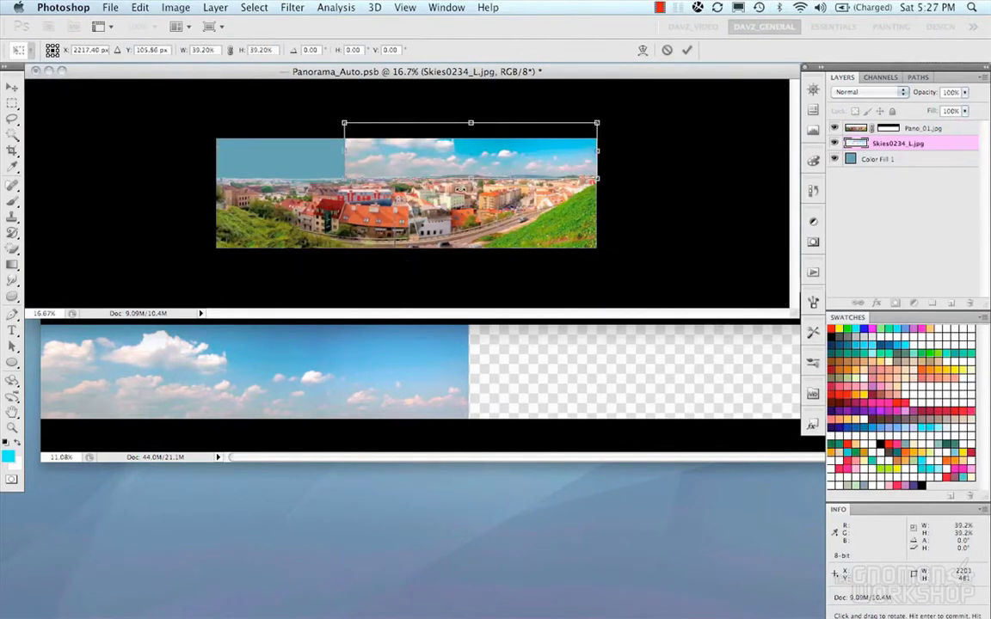
key("Return")
Show the panorama in full-screen mode and squash the sky layer vertically from its upper edge
key("f")
key("Tab")
key("super+plus")
key("super+plus")
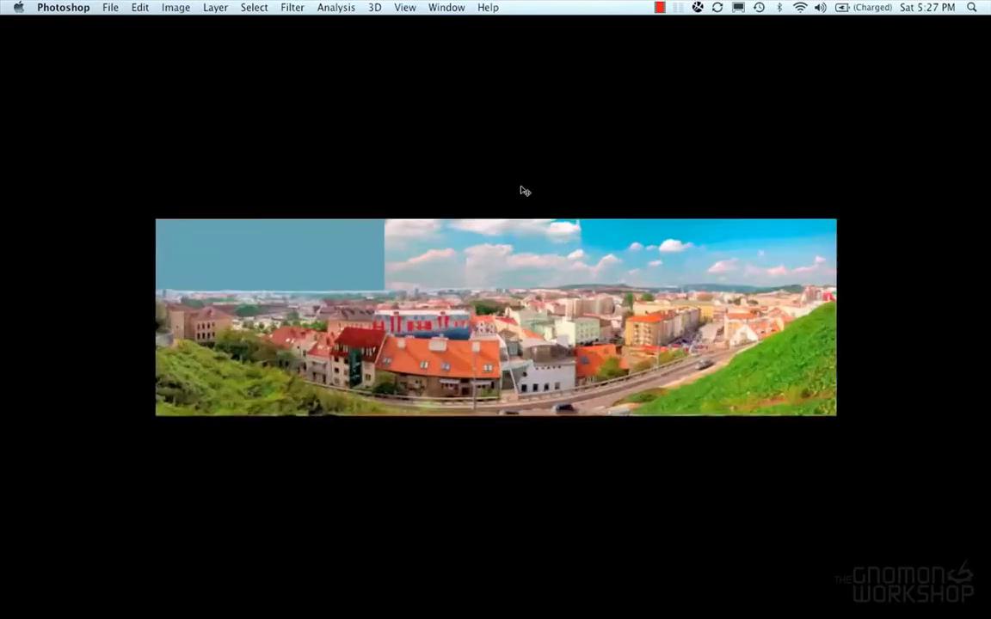
key("Tab")
scroll(508, 179, "right", 3)
key("super+t")
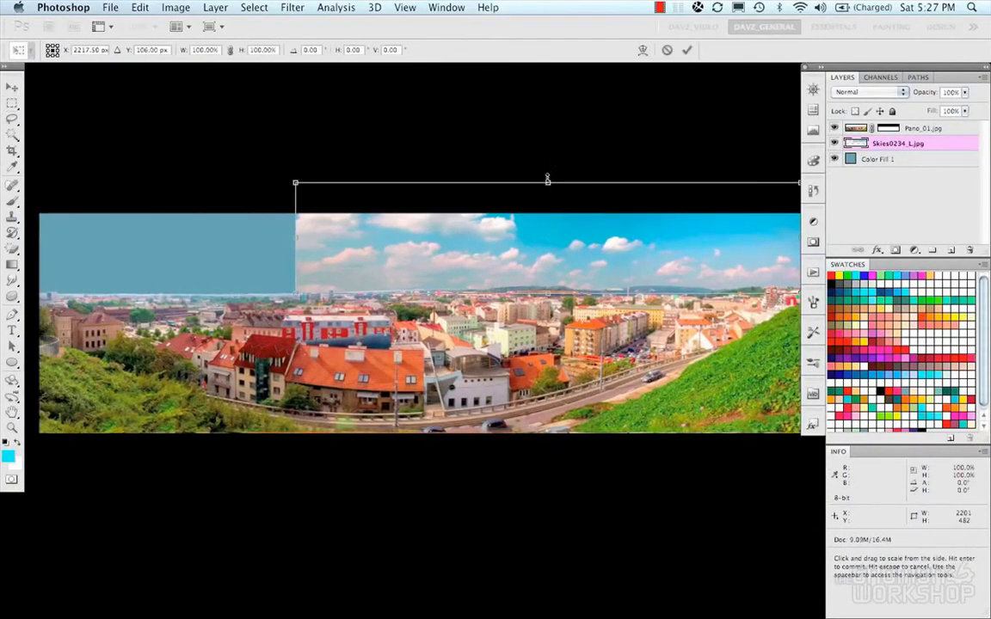
left_click_drag(546, 180, 549, 201)
scroll(542, 172, "right", 3)
scroll(542, 172, "down", 1)
key("Return")
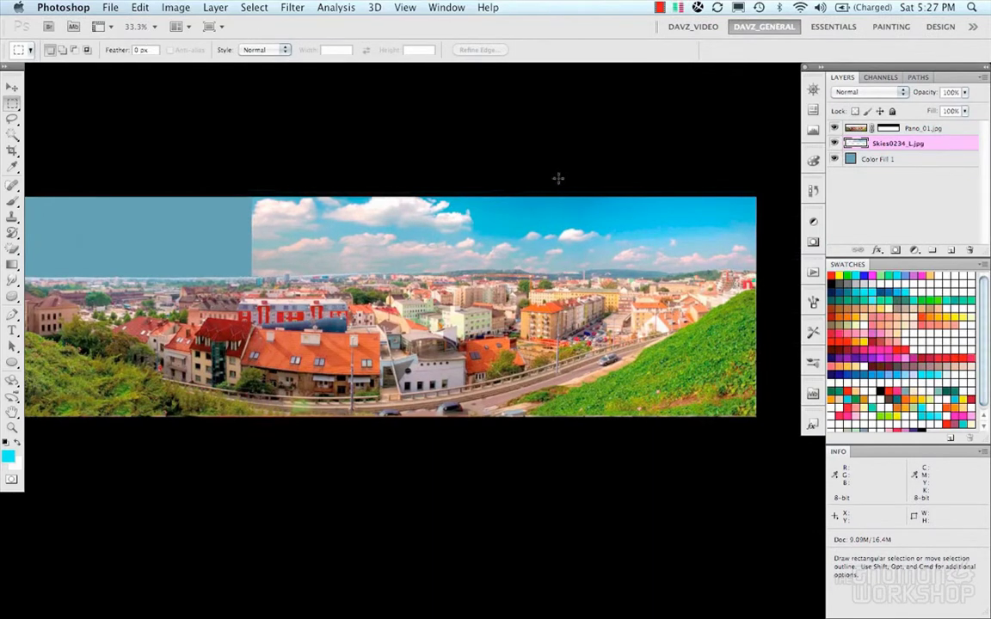
Add a Gradient Fill layer beneath the Skies0234_L.jpg layer using the Foreground to Background preset
scroll(558, 178, "left", 2)
scroll(557, 178, "down", 1)
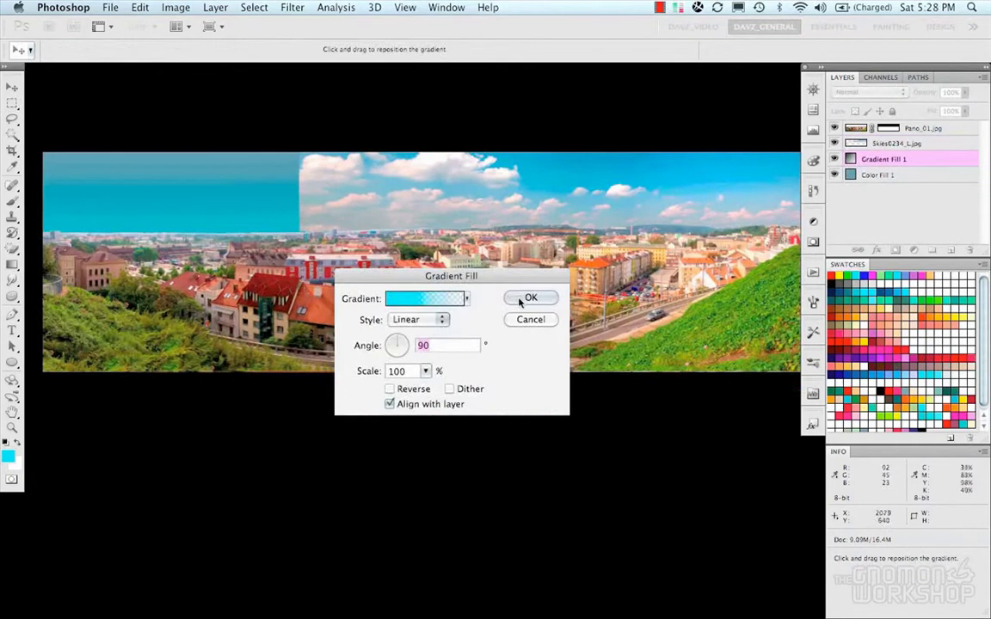
left_click(430, 296)
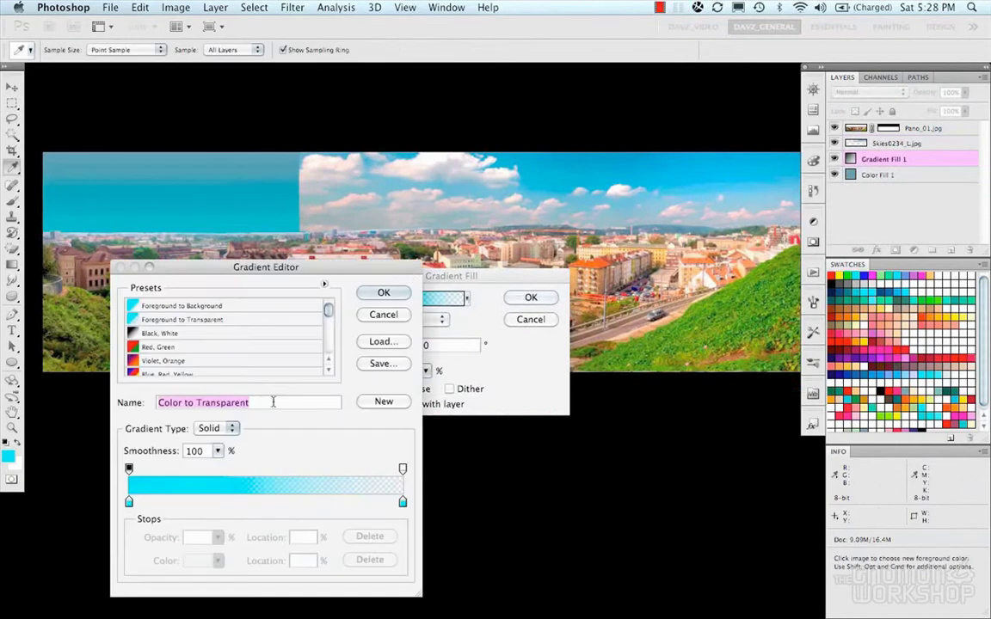
left_click(181, 306)
left_click(384, 293)
left_click(531, 298)
Recolour the gradient fill with colours sampled from the sky photo, adding three intermediate colour stops, one of them at 68%
double_click(850, 160)
left_click(442, 298)
left_click(129, 502)
left_click(550, 172)
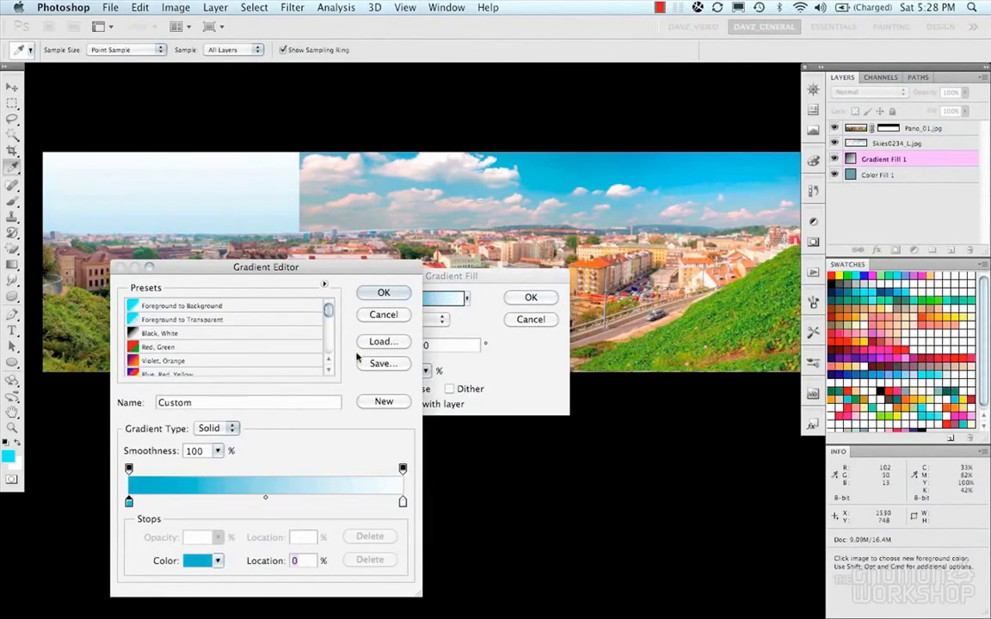
left_click(210, 501)
left_click(316, 501)
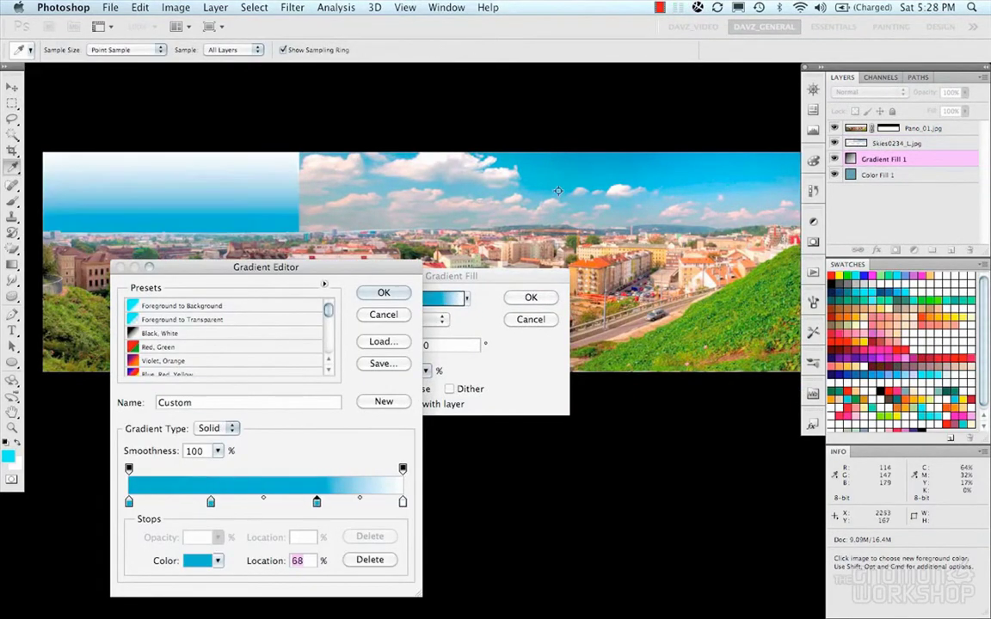
left_click(381, 501)
left_click(403, 501)
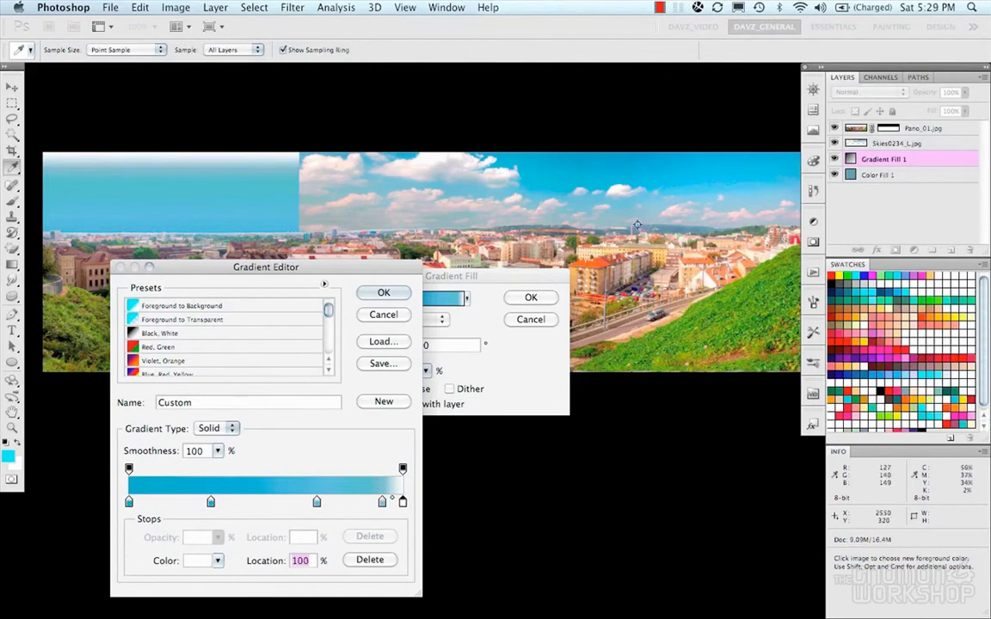
left_click(383, 292)
Reverse the gradient fill and set its scale to 35%
left_click(389, 389)
left_click(425, 372)
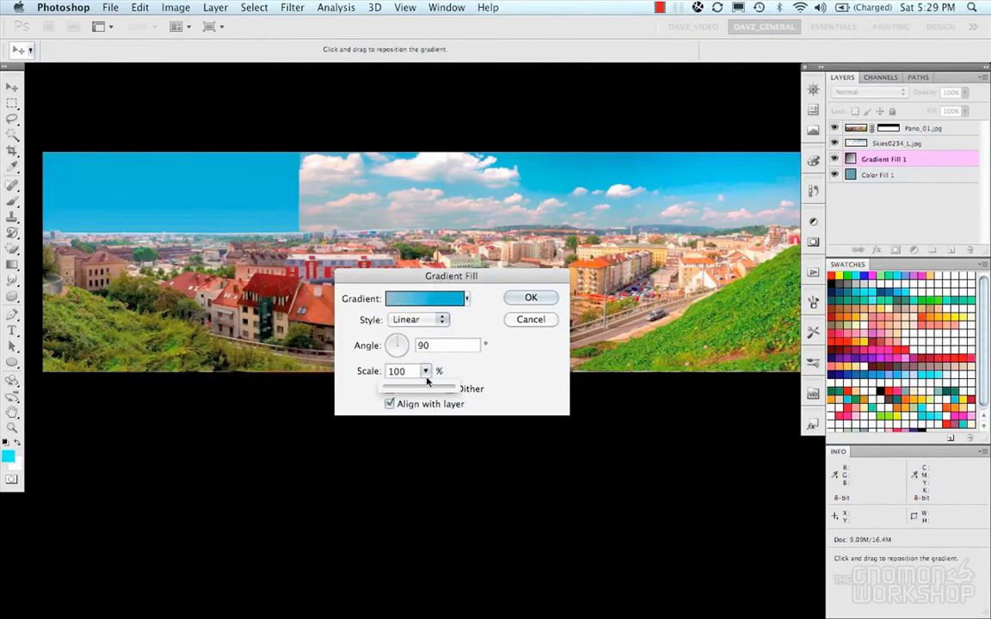
left_click_drag(428, 384, 399, 389)
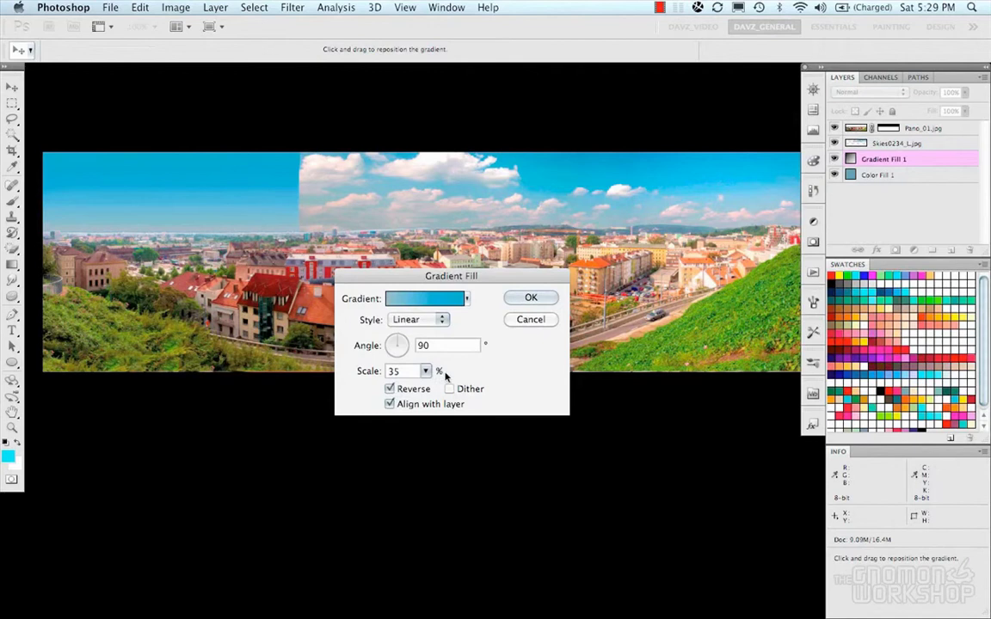
left_click(406, 299)
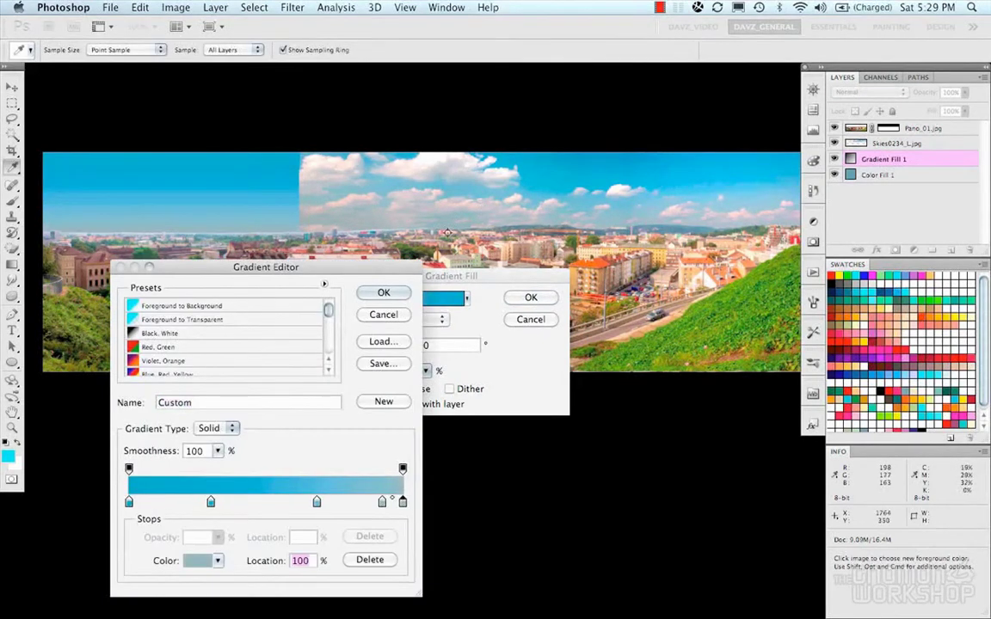
left_click(383, 293)
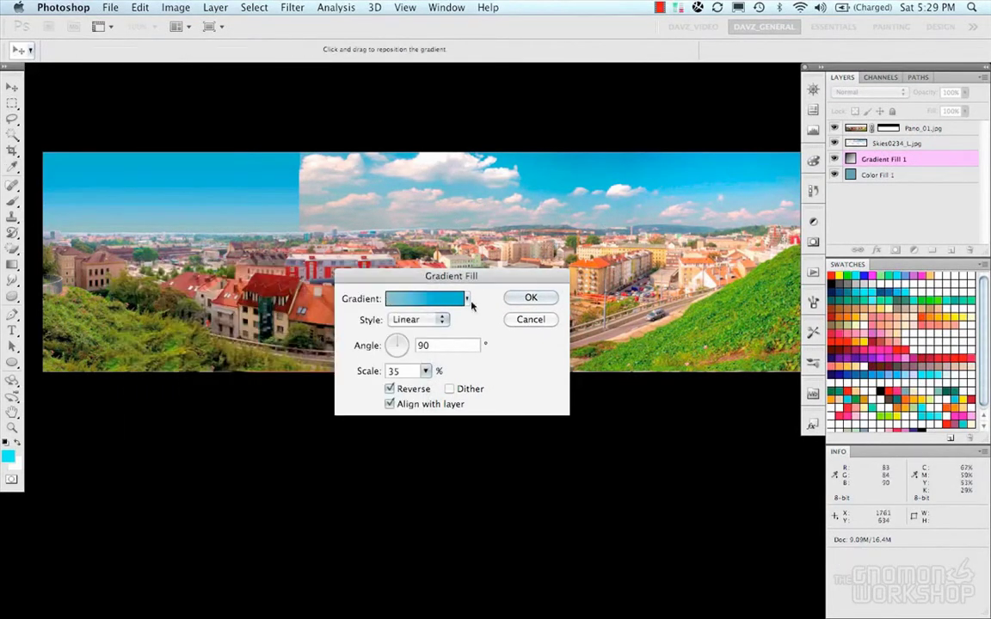
left_click(531, 298)
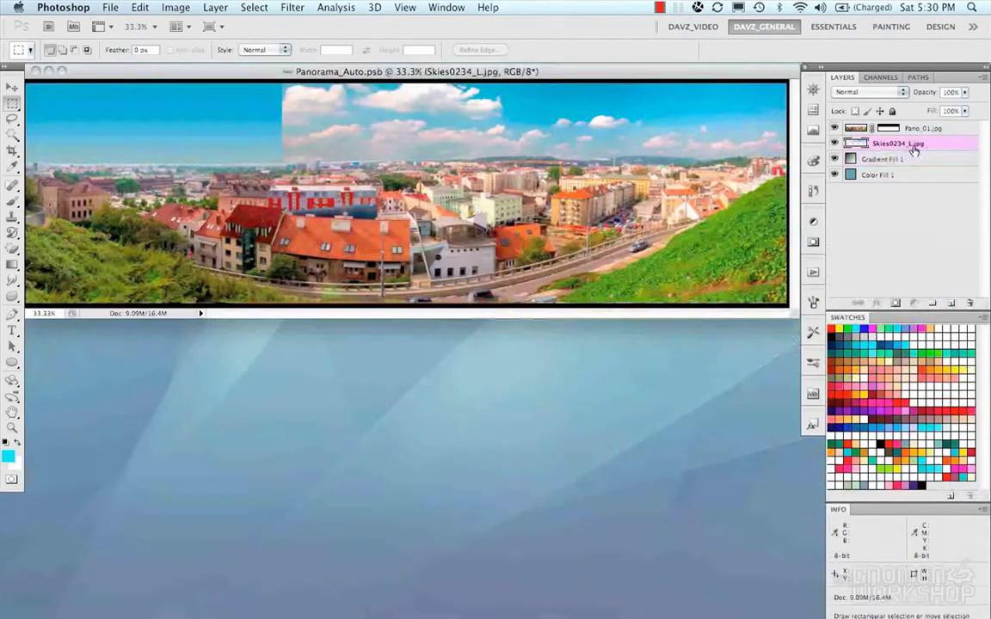
Duplicate the Skies0234_L.jpg layer and move the copy over the uncovered sky at the panorama's left end
key("super+j")
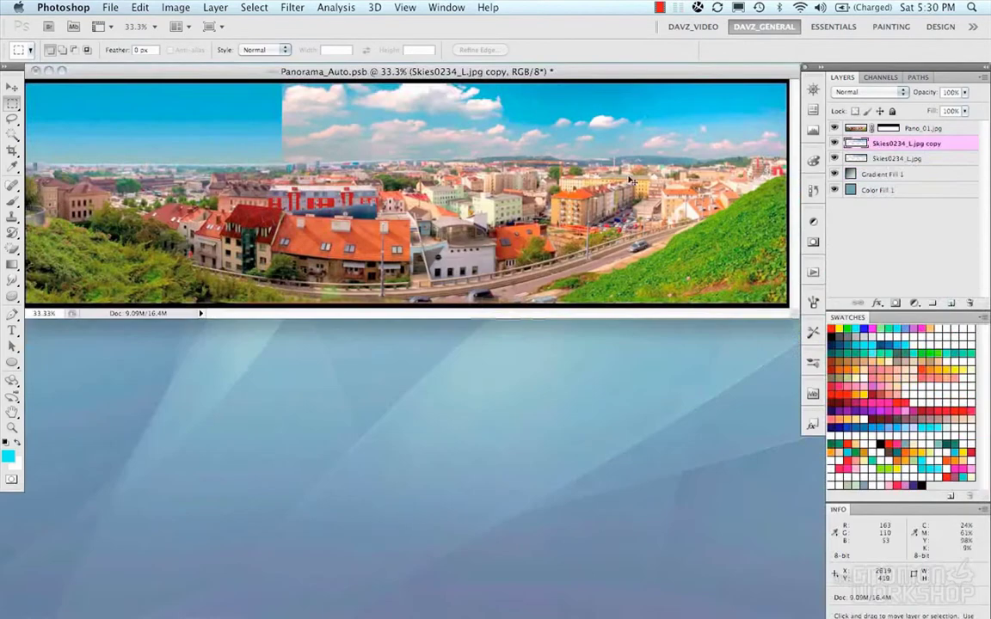
key("super+equal")
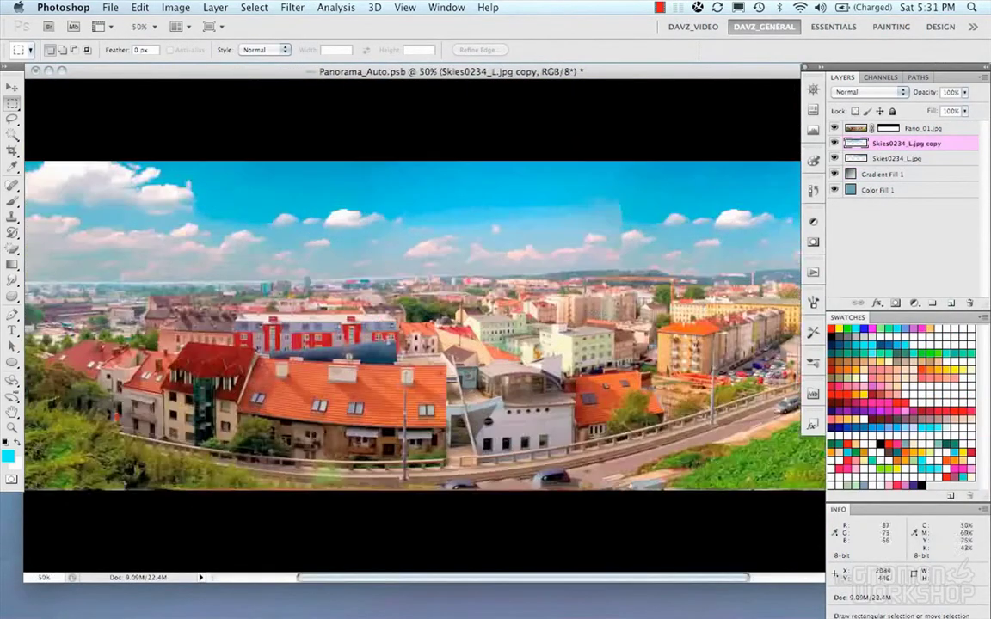
left_click_drag(586, 314, 677, 314)
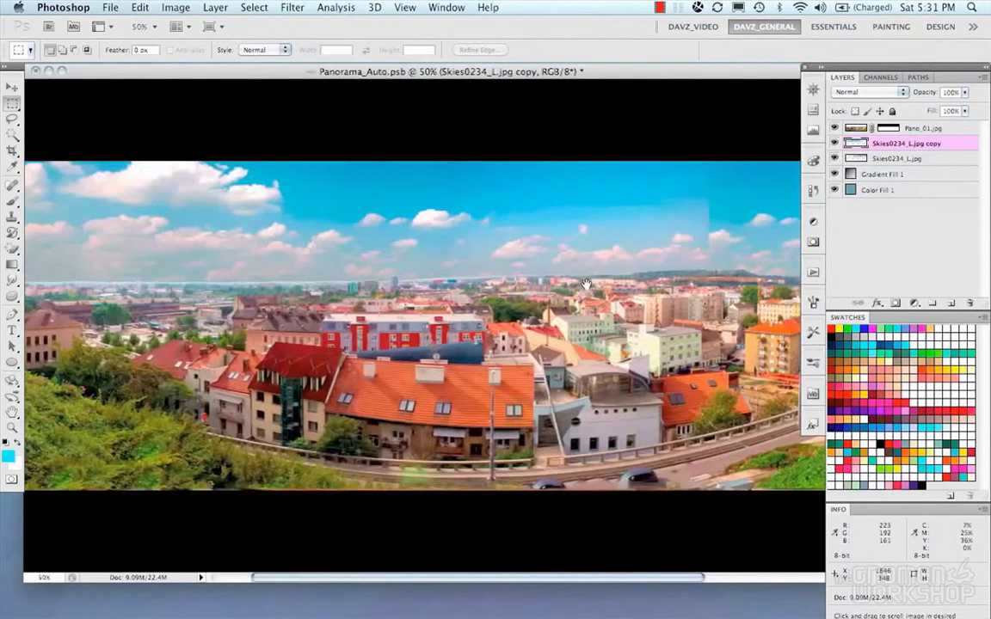
key("f")
left_click_drag(541, 267, 311, 226)
key("super+minus")
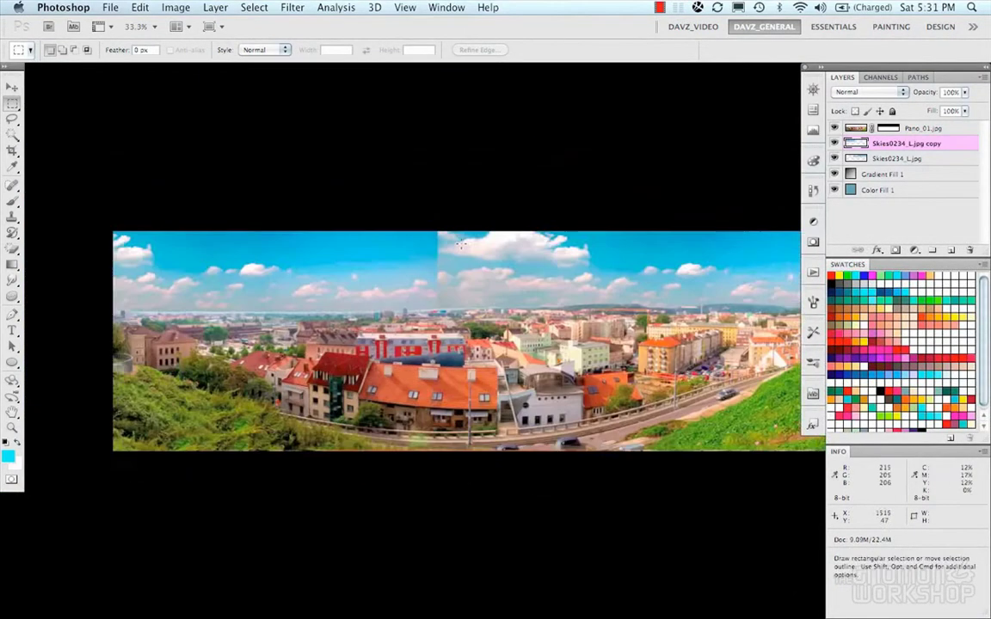
Add a layer mask to the sky copy and paint out its hard vertical seam with a soft black brush
left_click(895, 250)
key("b")
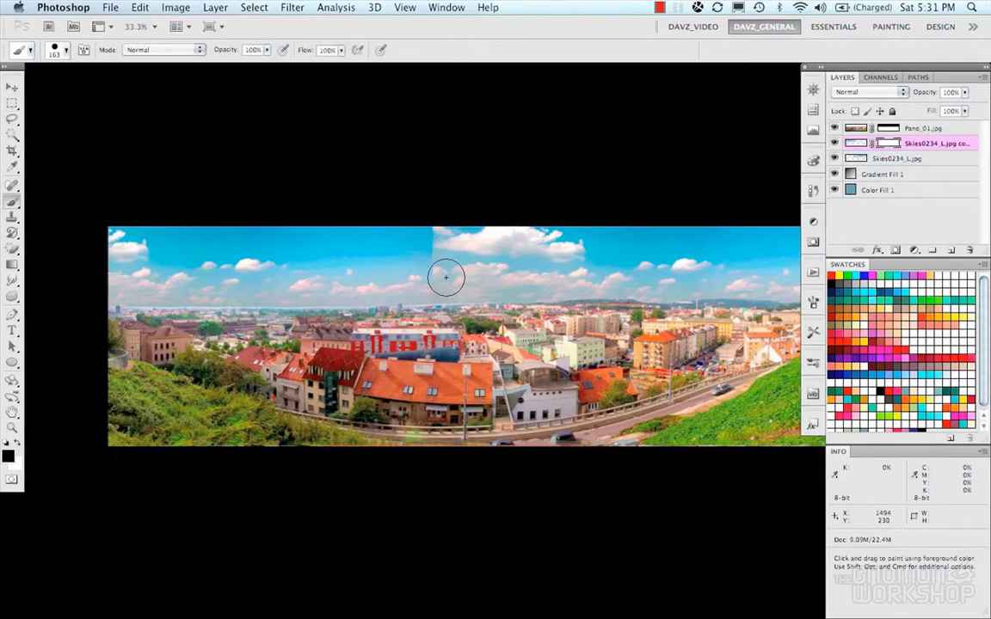
mouse_move(443, 275)
left_mouse_down()
mouse_move(426, 253)
mouse_move(453, 240)
mouse_move(468, 274)
left_mouse_up()
right_click(426, 257)
key("Escape")
mouse_move(428, 238)
left_mouse_down()
mouse_move(396, 269)
mouse_move(385, 242)
mouse_move(374, 249)
mouse_move(396, 229)
mouse_move(359, 250)
mouse_move(369, 233)
mouse_move(398, 230)
left_mouse_up()
left_click(834, 144)
left_click(834, 143)
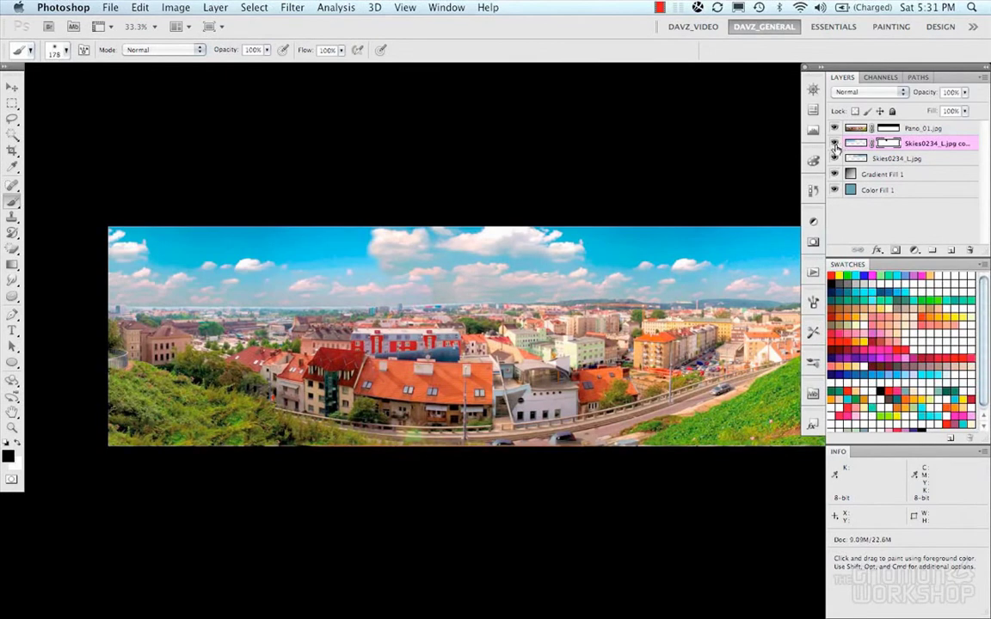
Move the masked sky copy beneath the Skies0234_L.jpg layer and hide the remaining seam with a 100 px Clone Stamp
left_click_drag(898, 143, 907, 161)
left_click(884, 145)
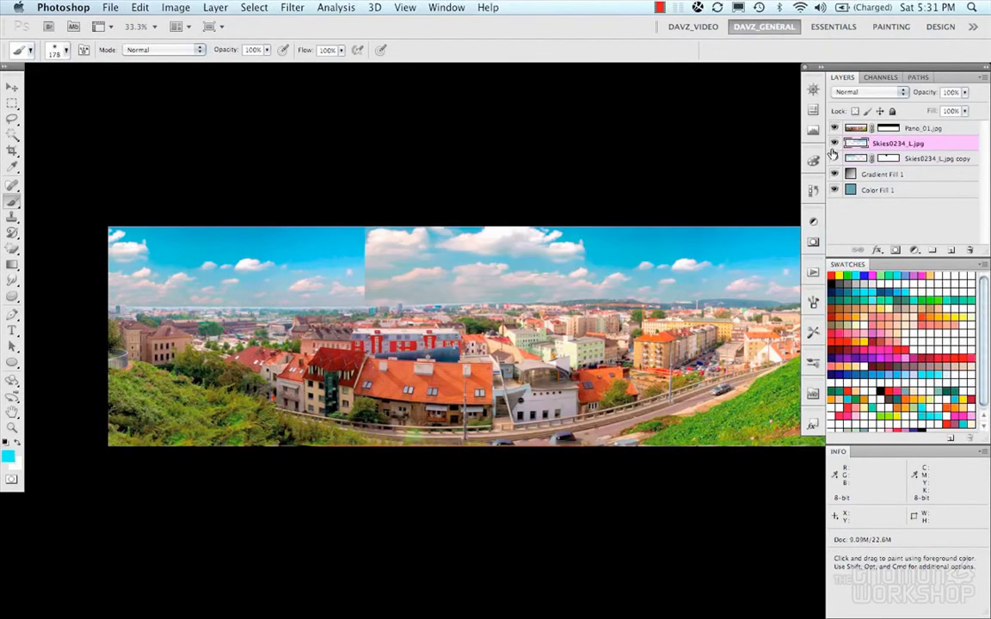
left_click(834, 159)
key("s")
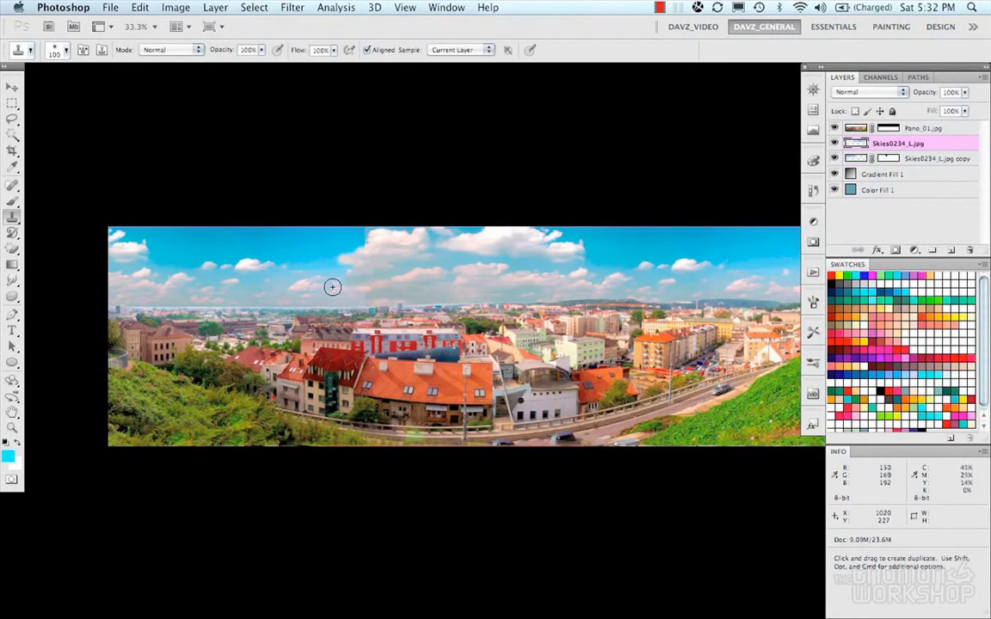
left_click_drag(430, 236, 402, 211)
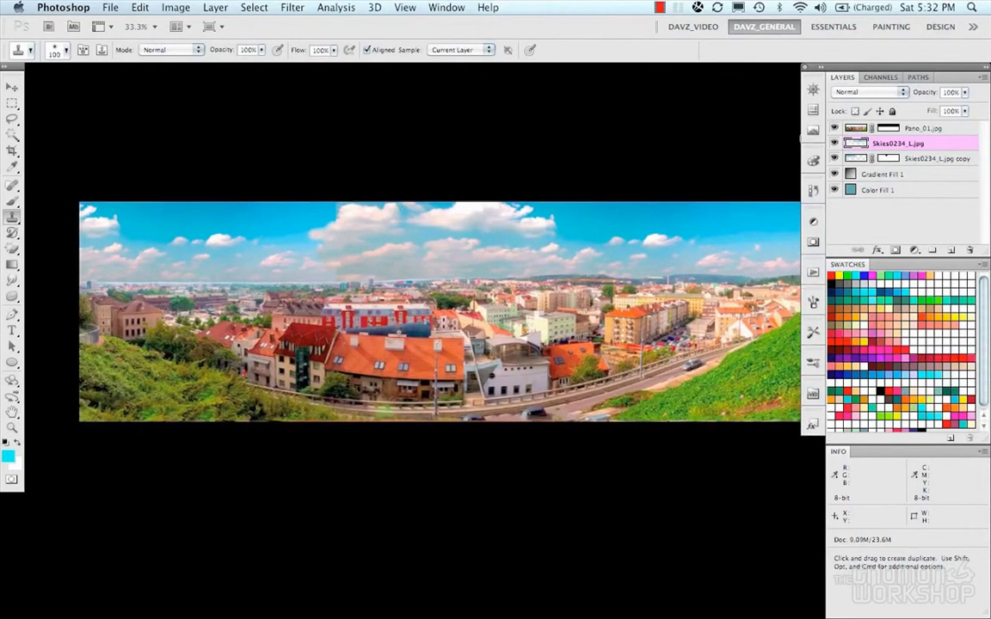
Remove the repeated small cloud from the Skies0234_L.jpg copy layer using a lasso selection, and clear the selection
left_click(884, 159)
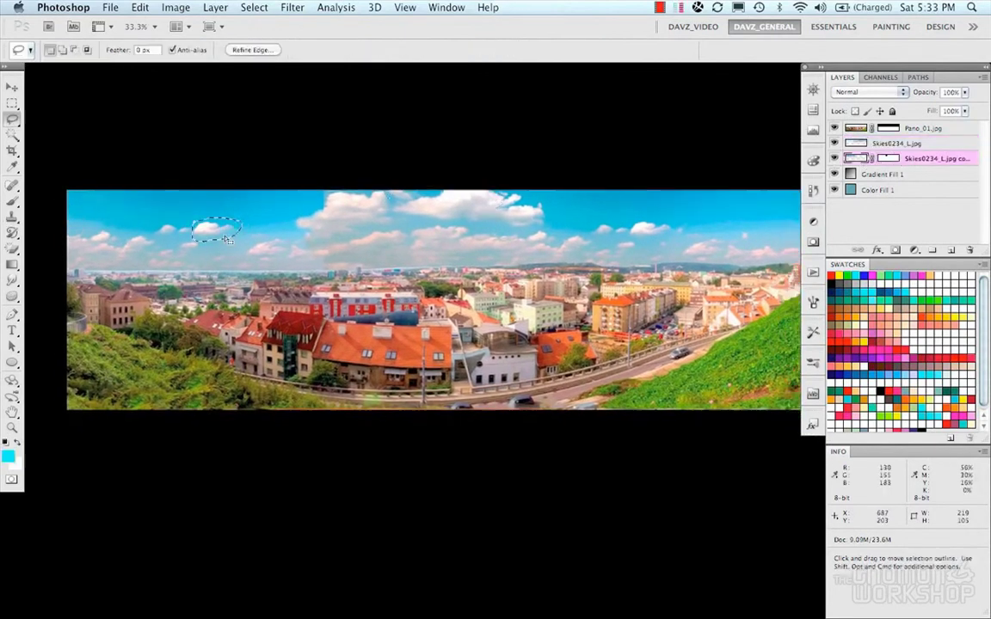
right_click(201, 215)
key("Escape")
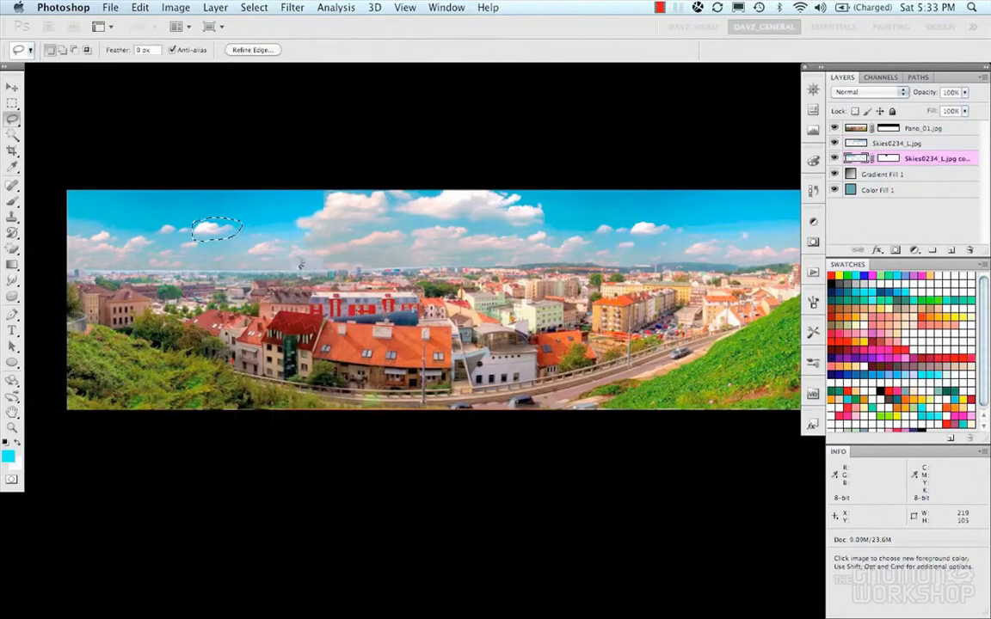
key("super+d")
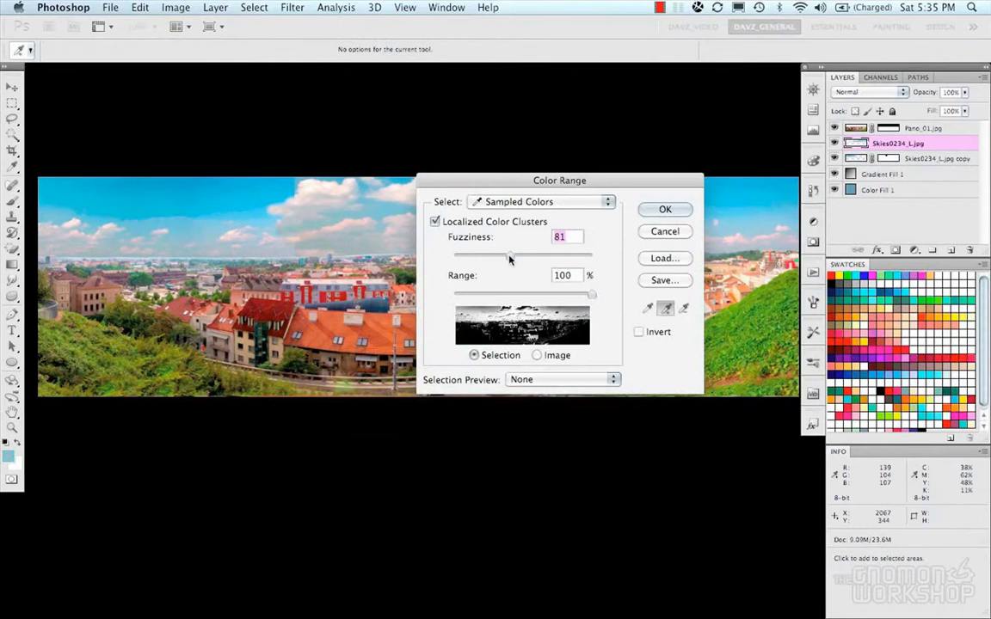
Set the Color Range fuzziness to 20 and the range to 25% for the sampled sky blues
left_click_drag(514, 257, 468, 258)
left_click_drag(591, 294, 488, 294)
left_click(537, 355)
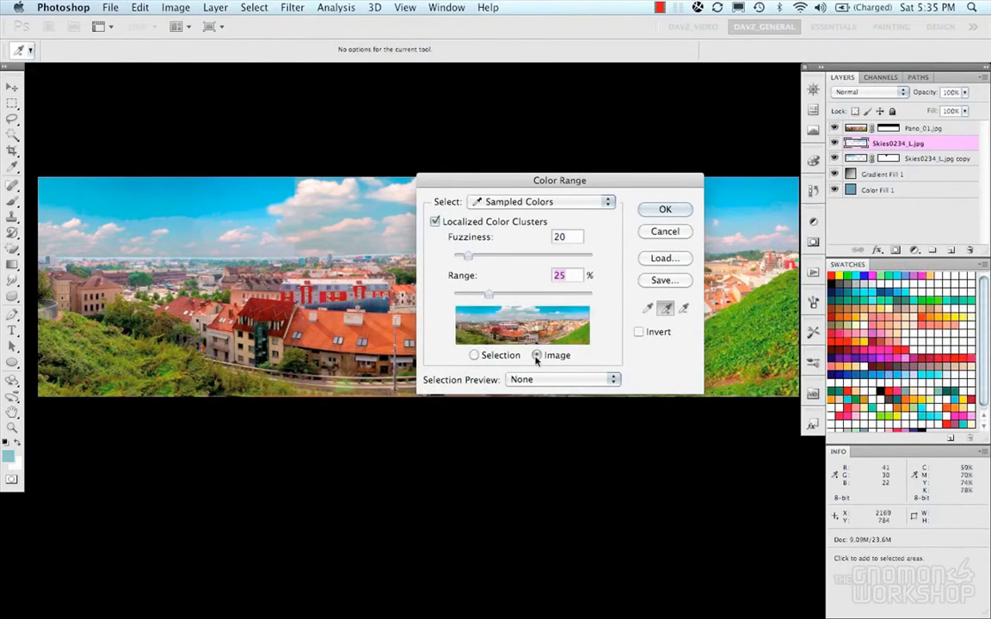
left_click(474, 354)
Check the Color Range result against White Matte and Quick Mask previews, and accept the selection
left_click(516, 379)
left_click(549, 411)
left_click(550, 380)
left_click(536, 391)
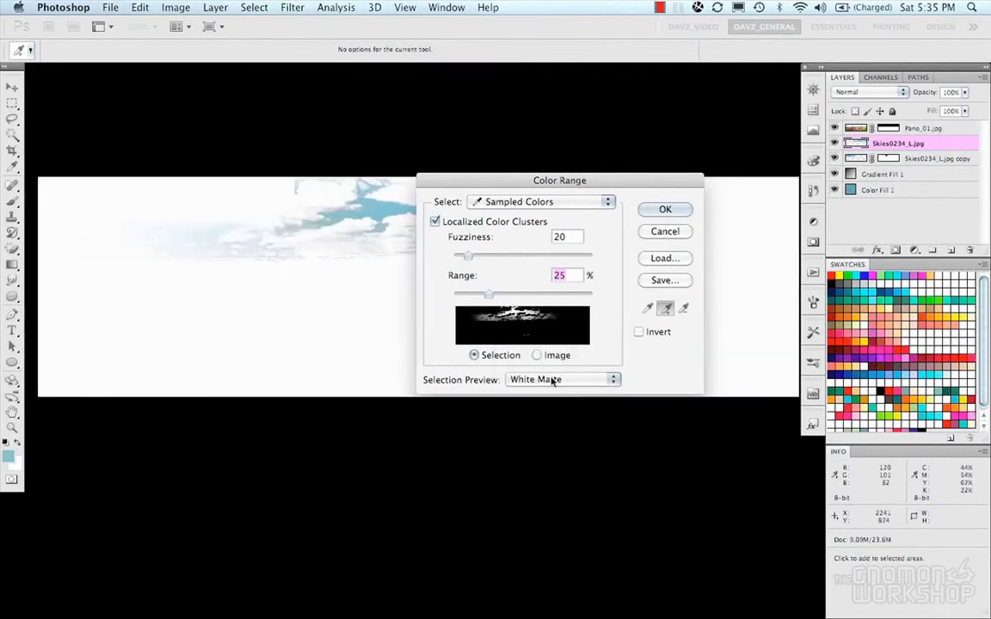
left_click(551, 379)
left_click(536, 391)
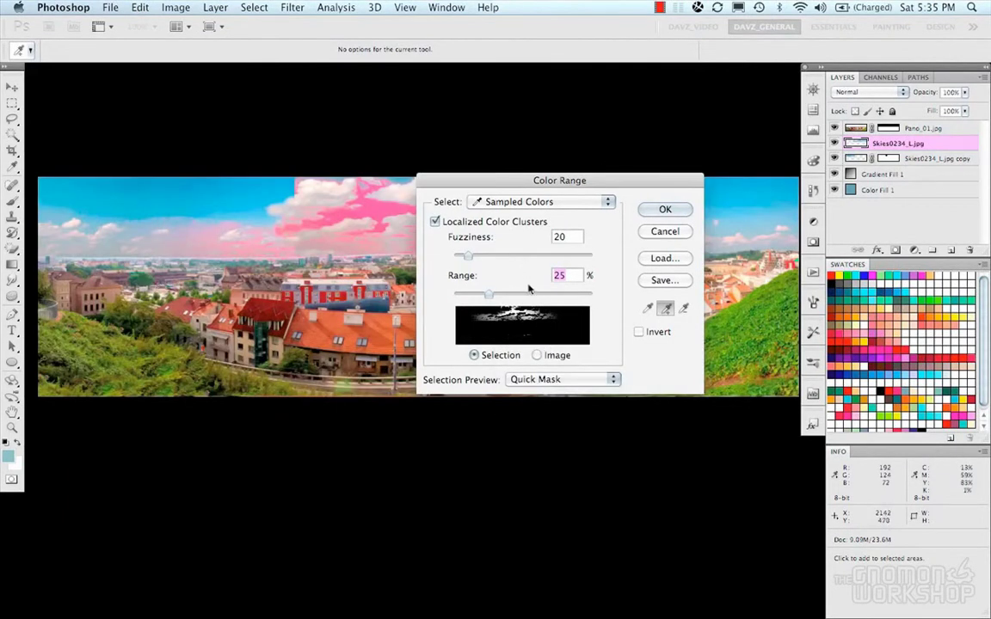
left_click(663, 210)
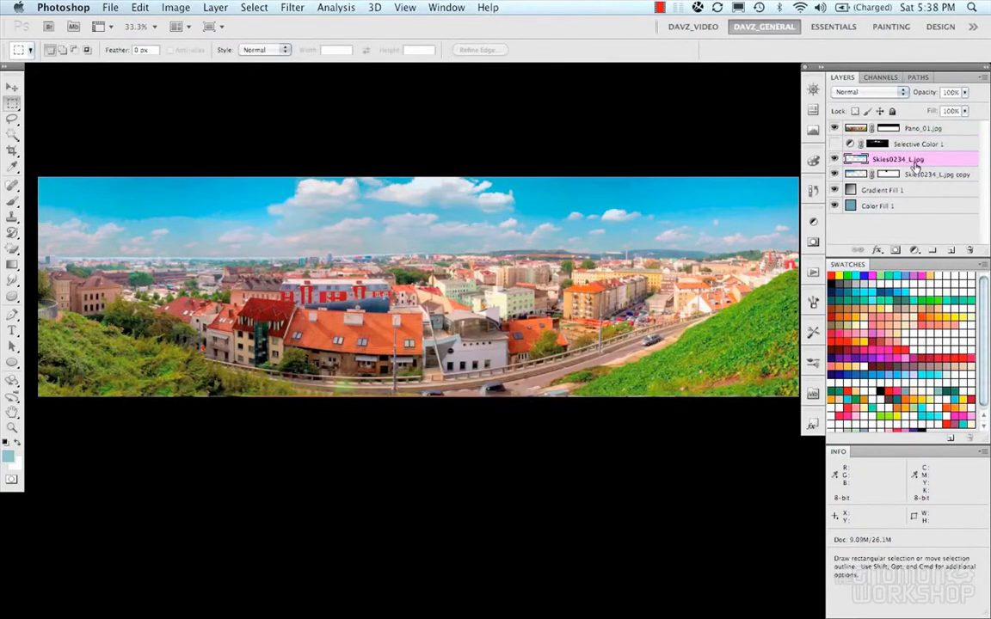
Feather the Pano_01.jpg layer mask by 2 px to soften the bright edge along the horizon
key("z")
left_click(330, 252)
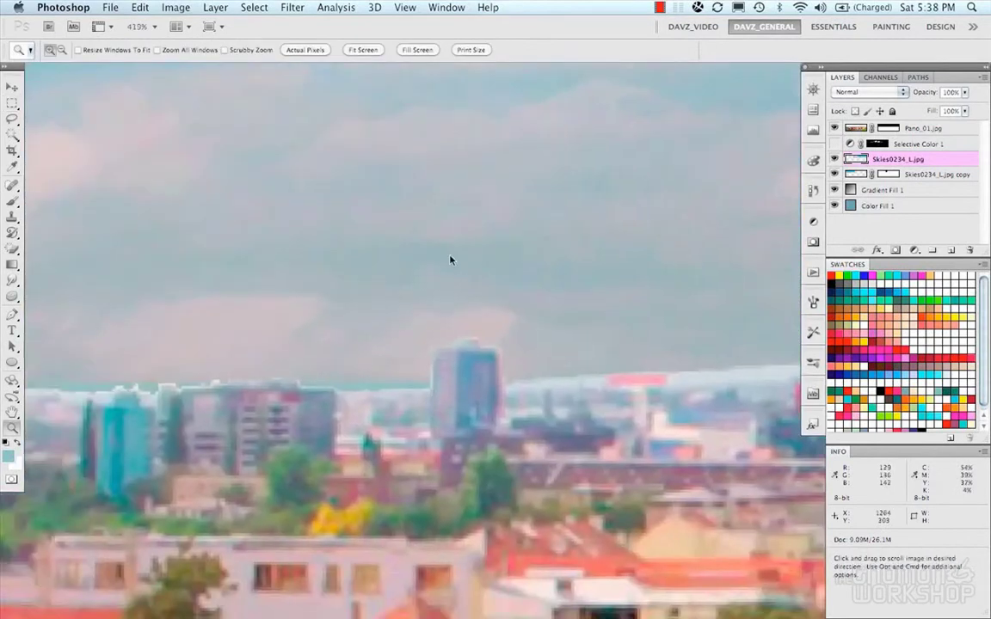
key("super+1")
left_click(885, 128)
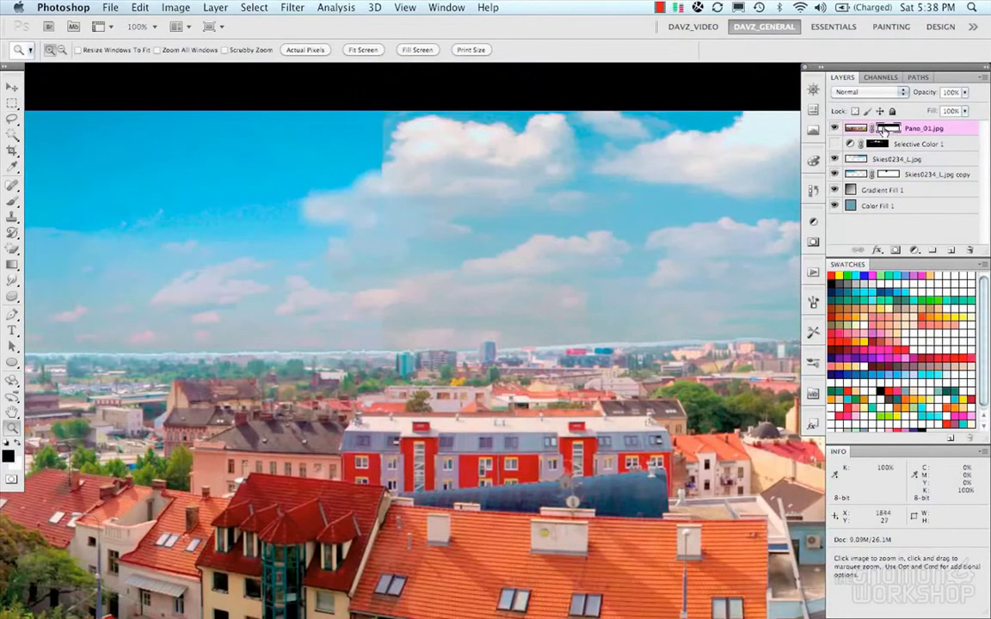
left_click(813, 241)
left_click_drag(668, 308, 685, 313)
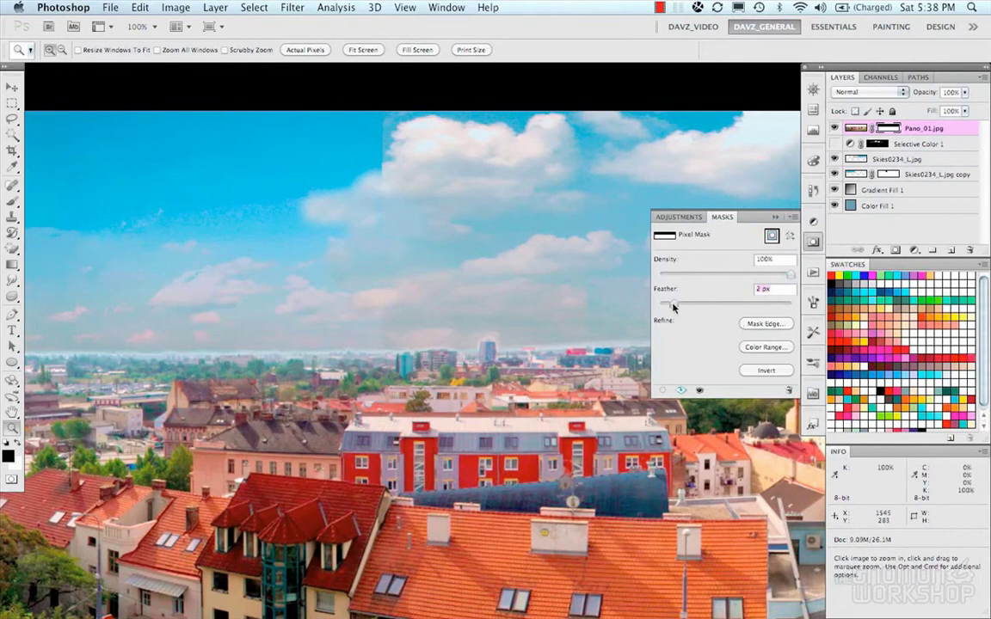
Refine the Pano_01.jpg mask edge with a 5.8 px radius, 1.2 px feather and -65% edge shift
left_click(761, 324)
left_click(681, 169)
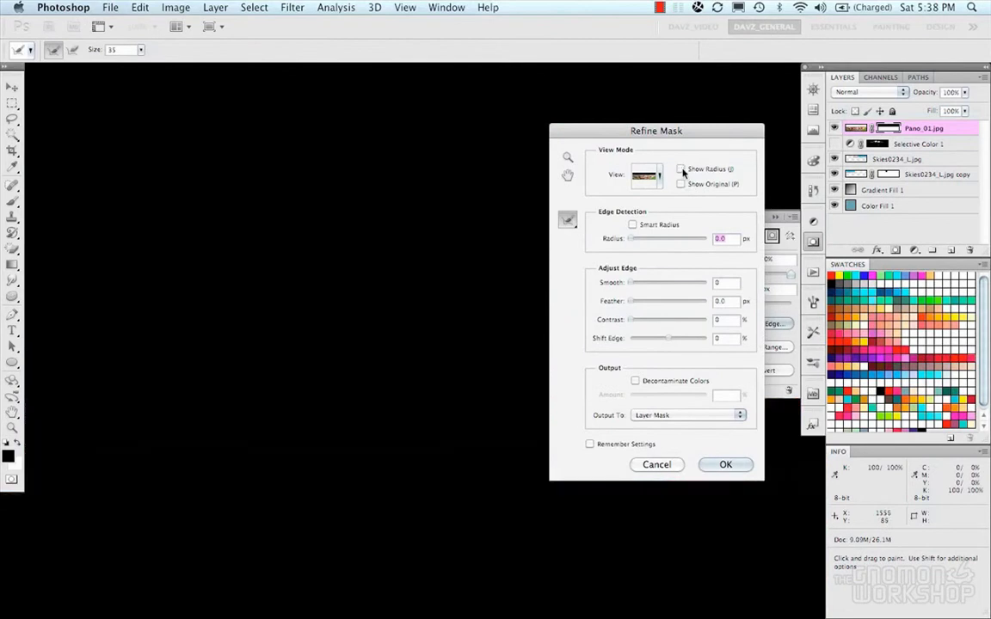
left_click(681, 170)
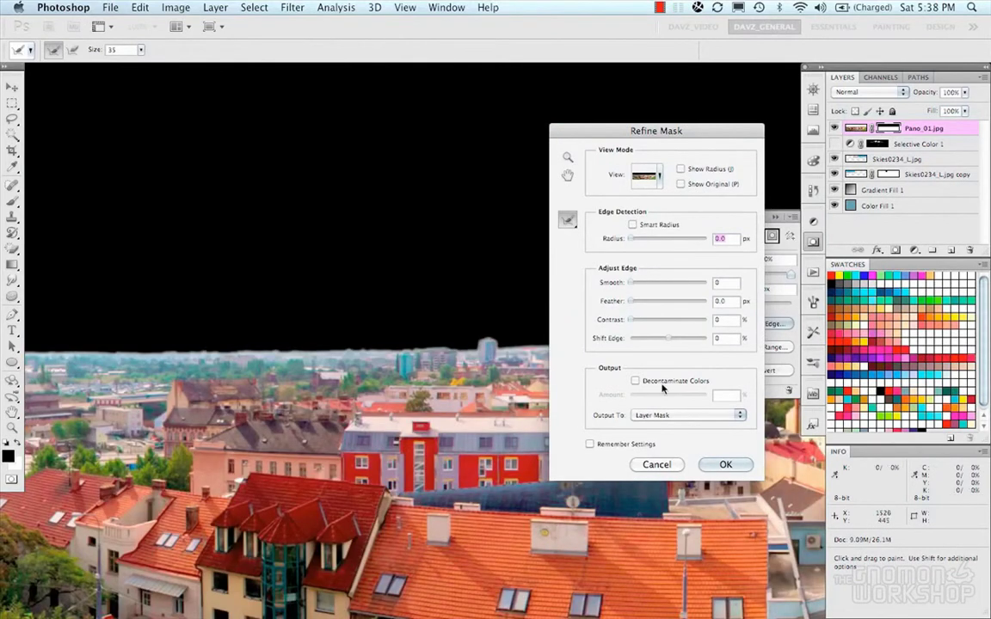
left_click(645, 176)
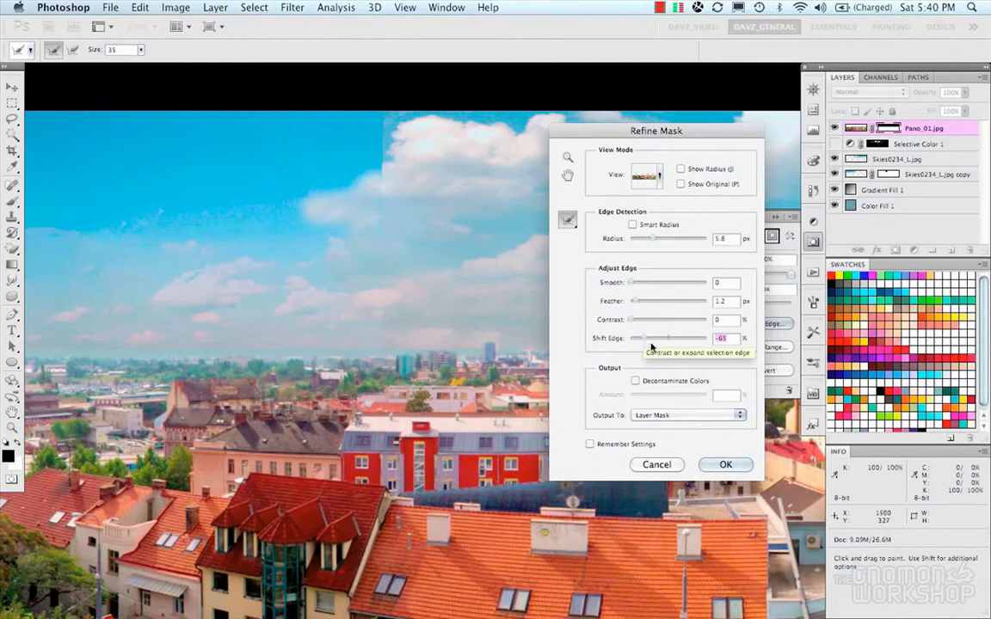
key("Return")
left_click(813, 242)
Compare the sky with Selective Color 1 on and off, and reposition both Skies0234_L.jpg layers together over the panorama
left_click(834, 144)
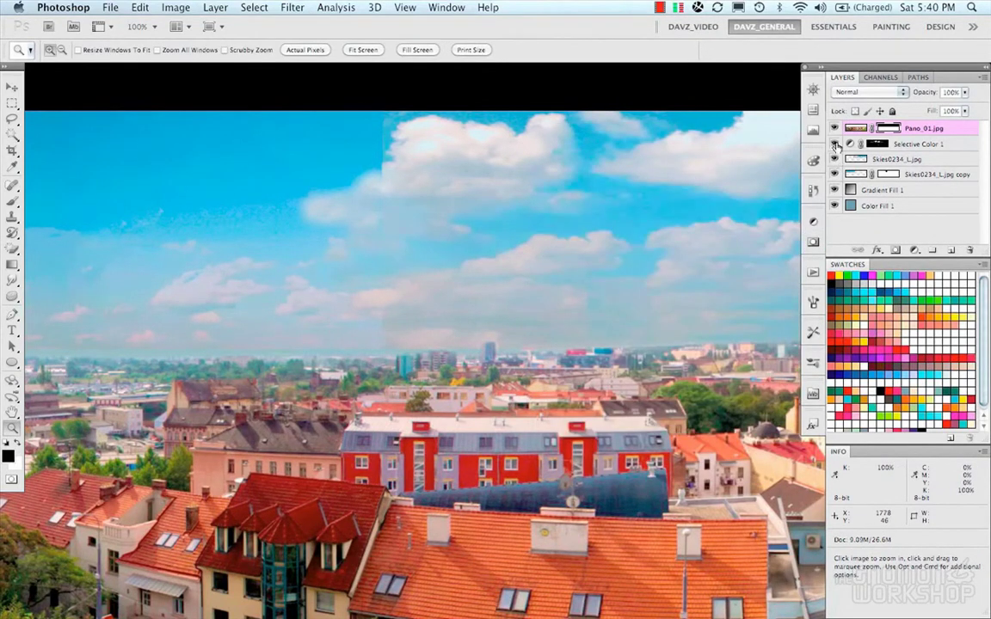
left_click(834, 144)
left_click(913, 160)
left_click(929, 174, "shift")
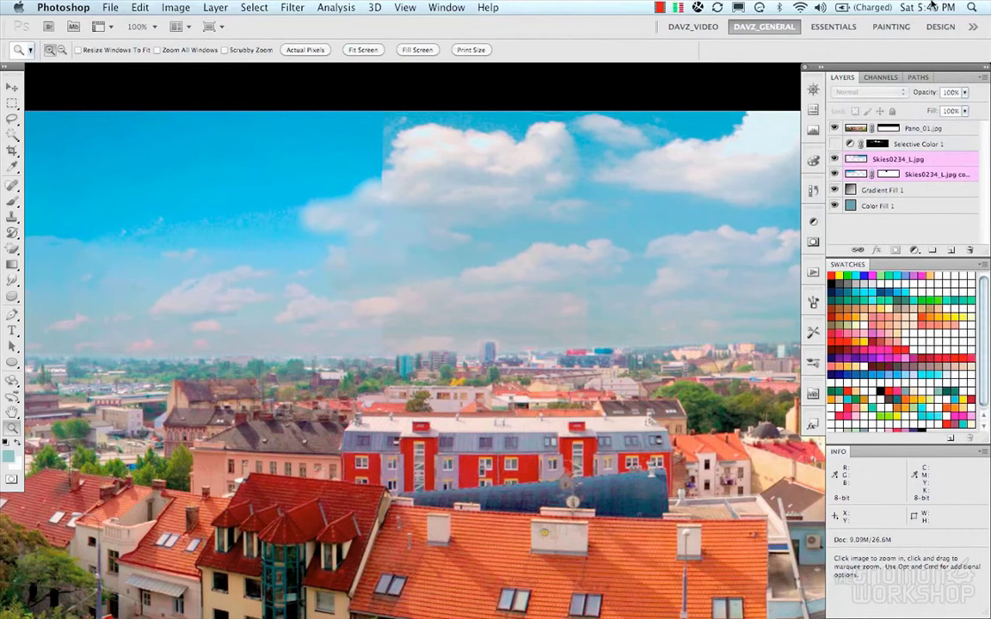
key("super+minus")
key("super+minus")
key("super+minus")
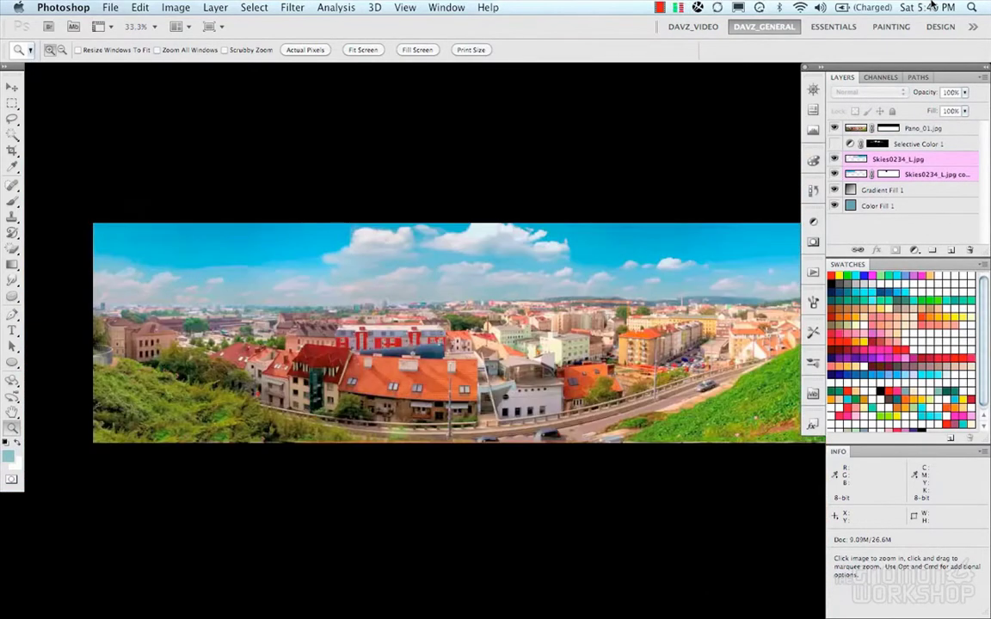
key("m")
left_click_drag(580, 247, 547, 208)
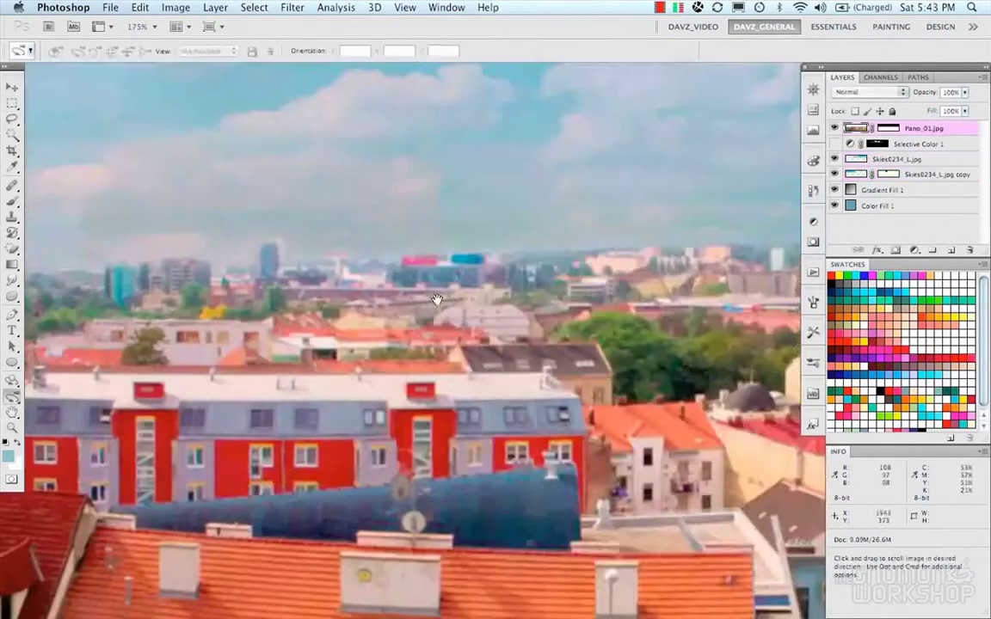
Add a layer mask to Skies0234_L.jpg and paint out the vertical seam beside the large cloud with a soft black brush
left_click_drag(275, 146, 443, 389)
left_click(833, 161)
left_click(833, 161)
left_click(896, 160)
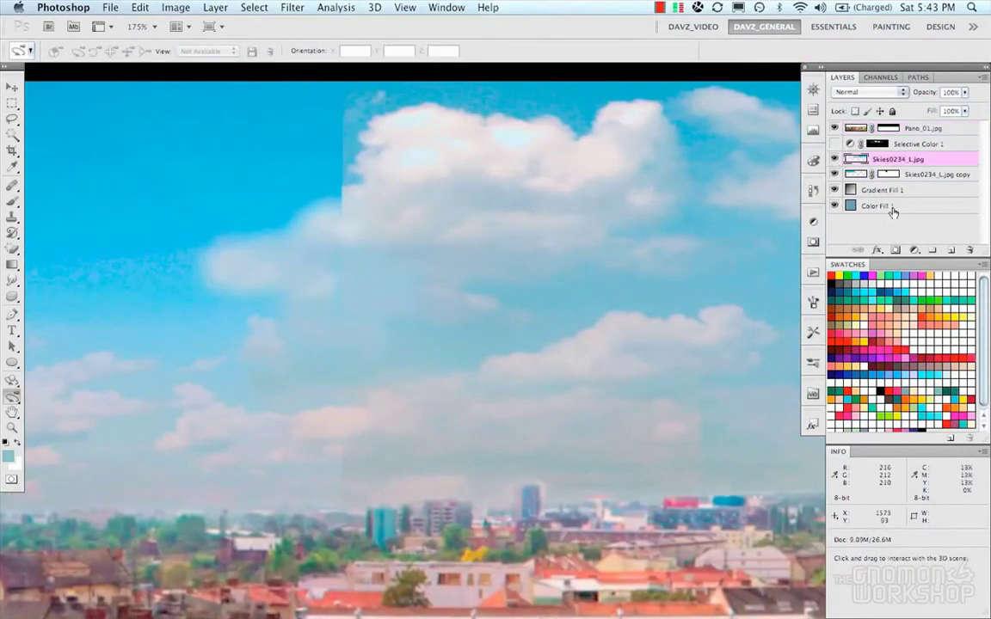
left_click(896, 251)
key("b")
left_click_drag(449, 232, 396, 243)
mouse_move(378, 104)
left_mouse_down()
mouse_move(332, 135)
mouse_move(339, 178)
mouse_move(352, 191)
mouse_move(369, 132)
left_mouse_up()
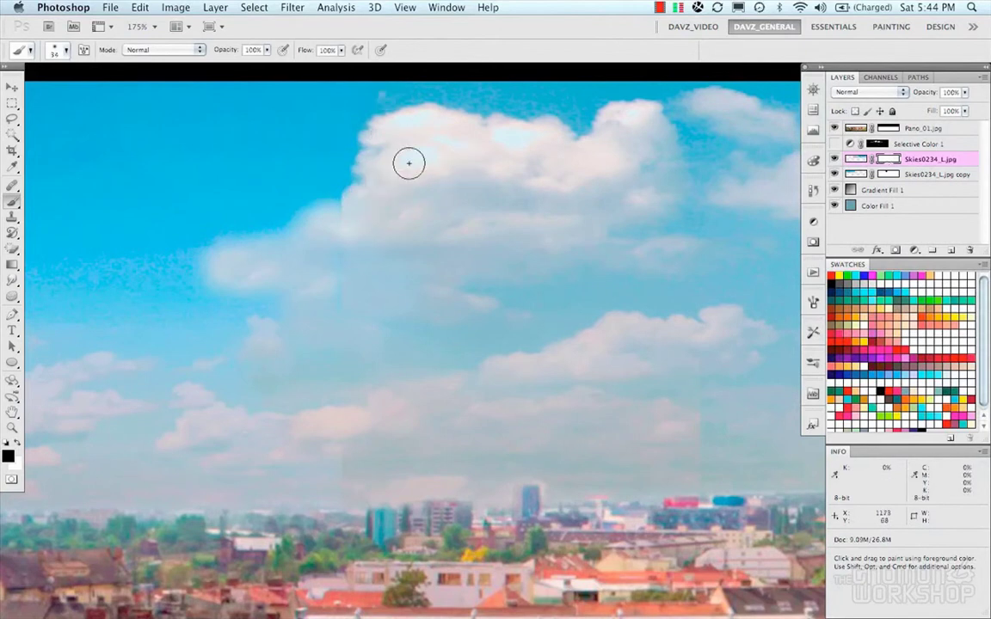
Set up a soft 29 px Clone Stamp and sample the large cloud for covering its remaining seam
key("s")
left_click_drag(418, 272, 437, 276)
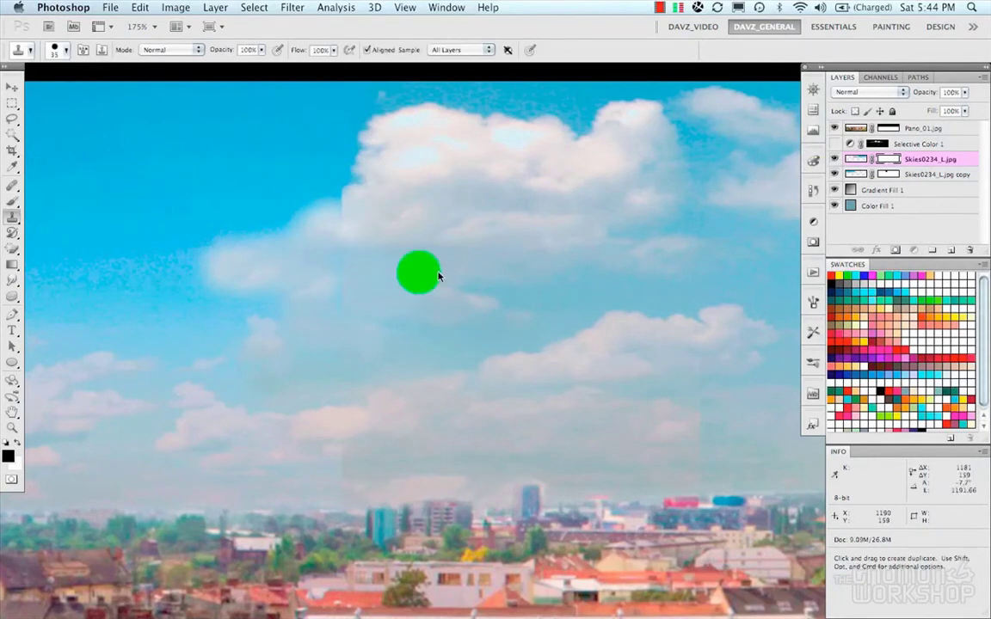
right_click(440, 274)
double_click(570, 346)
left_click_drag(491, 256, 504, 261)
left_click(415, 143, "alt")
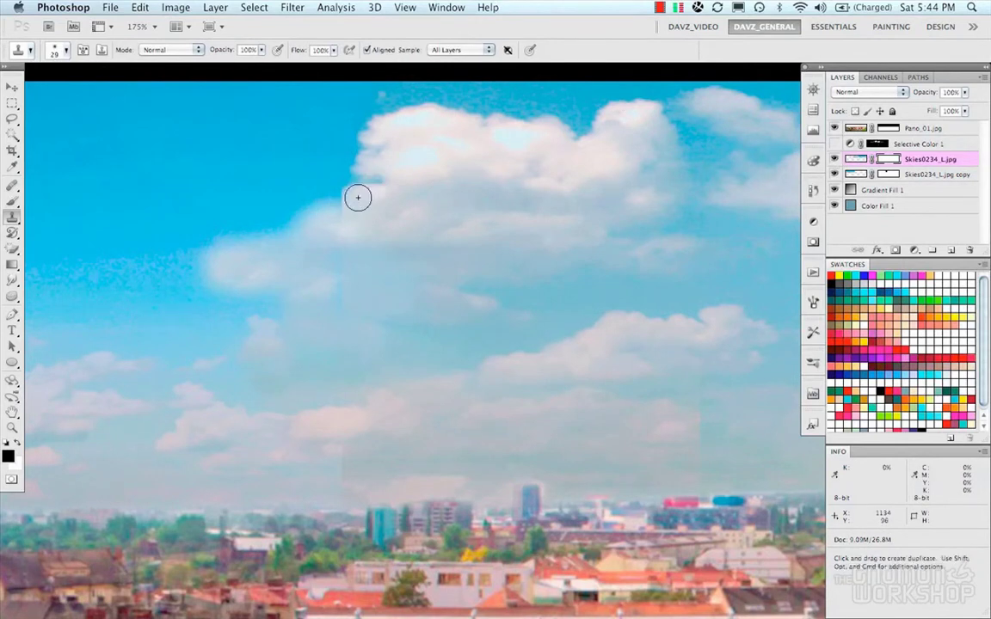
Apply the Skies0234_L.jpg layer mask and merge the two sky layers into one
right_click(860, 160)
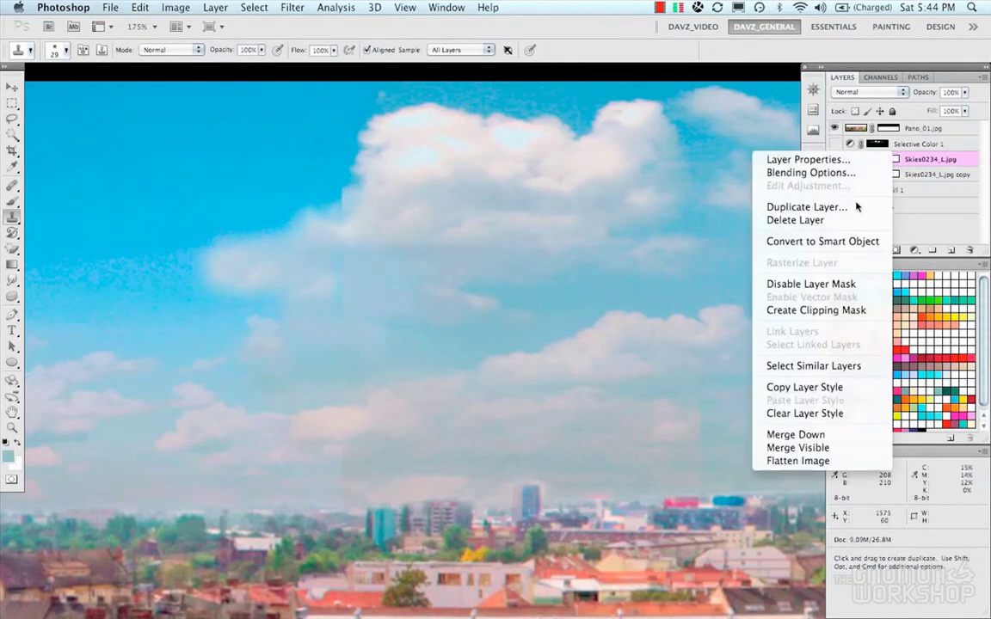
key("Escape")
right_click(888, 159)
left_click(752, 197)
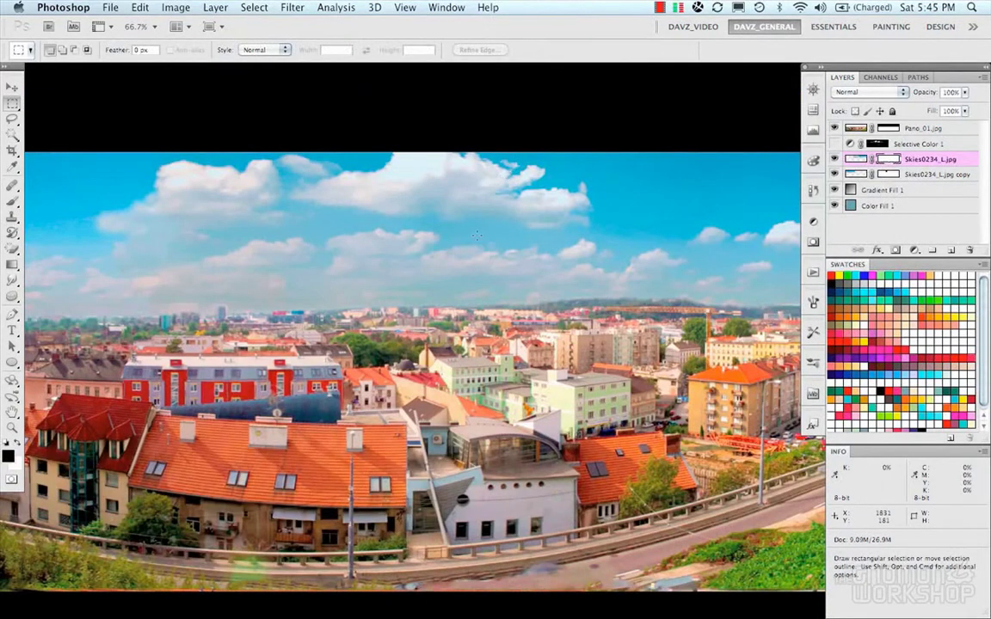
key("super+minus")
key("super+minus")
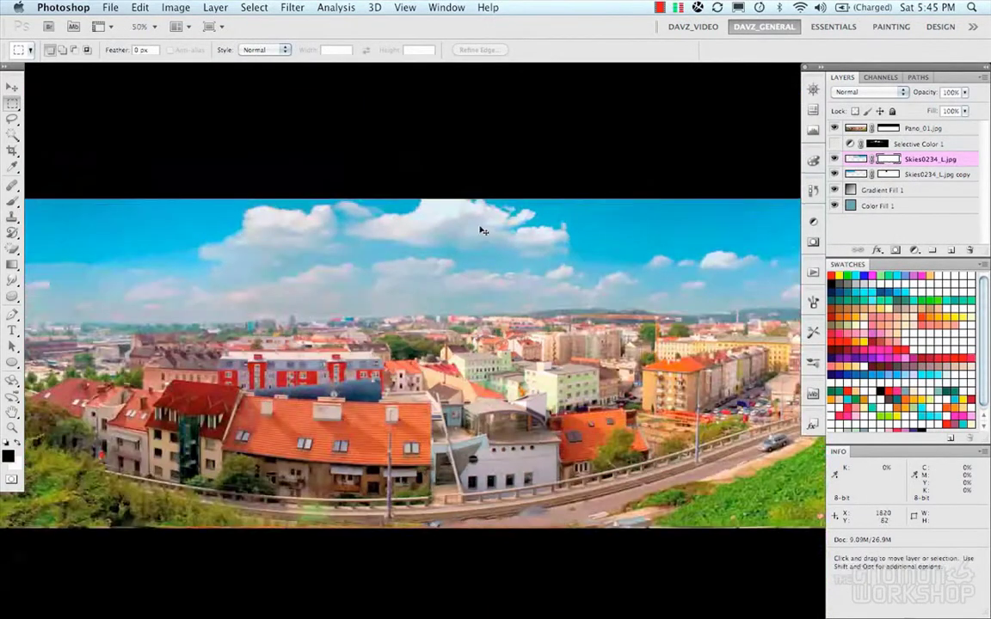
left_click(874, 175, "shift")
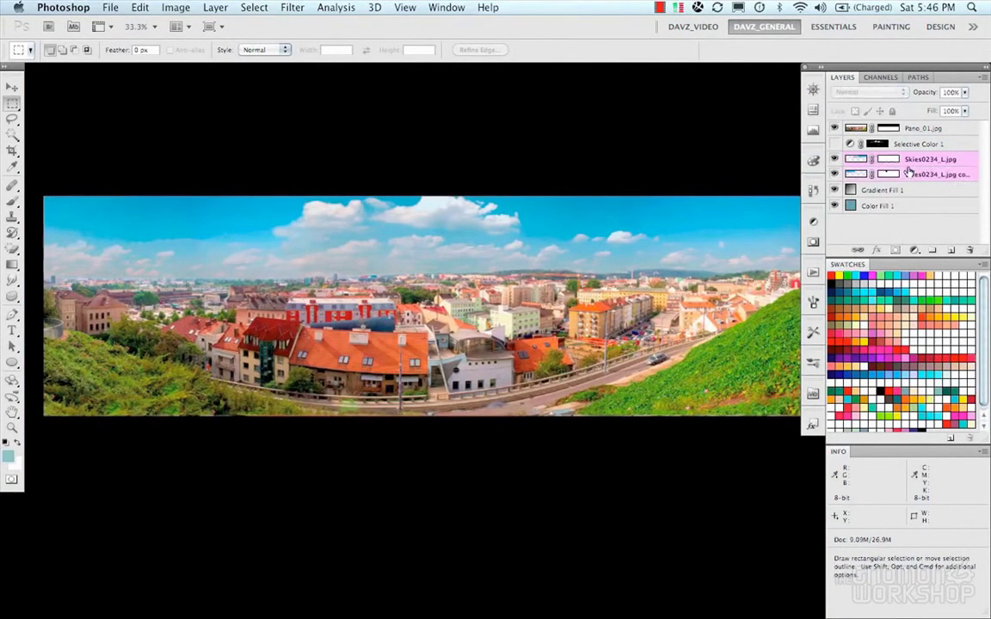
key("super+e")
Shift the merged sky horizontally to the left with the Offset filter, wrapping the pixels around
left_click(292, 7)
mouse_move(361, 298)
left_click(456, 351)
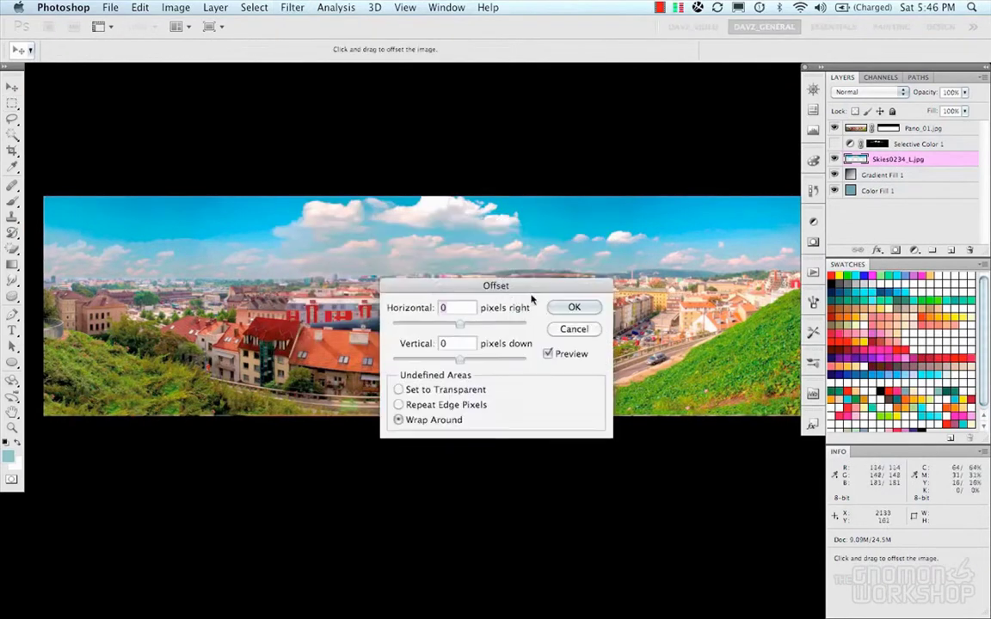
mouse_move(506, 362)
left_mouse_down()
mouse_move(499, 368)
mouse_move(517, 366)
mouse_move(507, 346)
left_mouse_up()
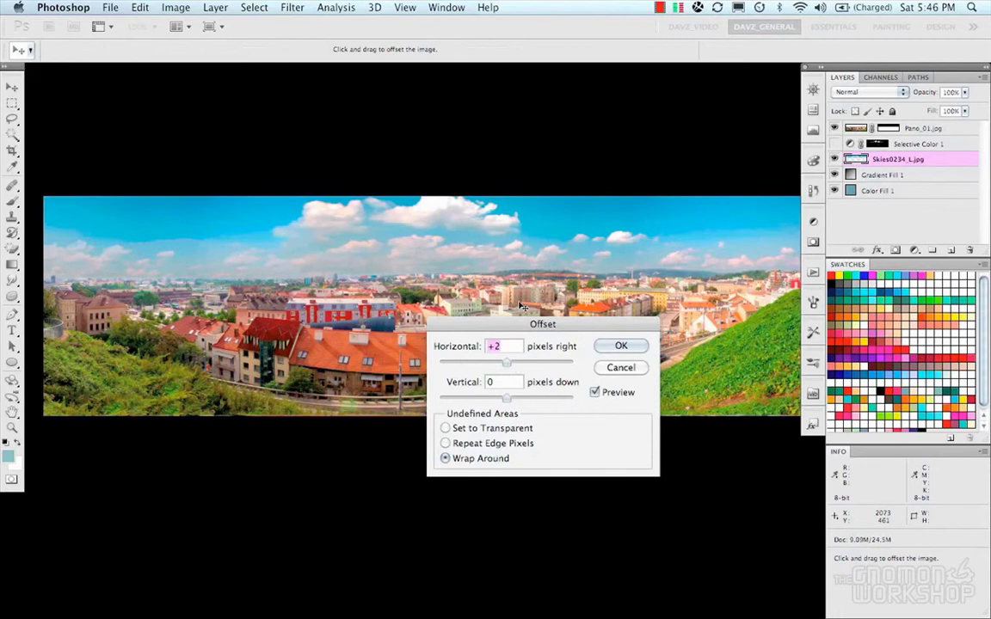
key("shift+Up")
key("shift+Up")
key("shift+Up")
key("shift+Up")
key("shift+Down")
key("shift+Down")
key("shift+Down")
key("shift+Down")
key("shift+Down")
key("shift+Down")
key("shift+Down")
key("shift+Down")
key("shift+Down")
key("shift+Down")
key("shift+Down")
key("shift+Down")
key("shift+Down")
key("shift+Down")
key("shift+Down")
key("shift+Down")
key("shift+Down")
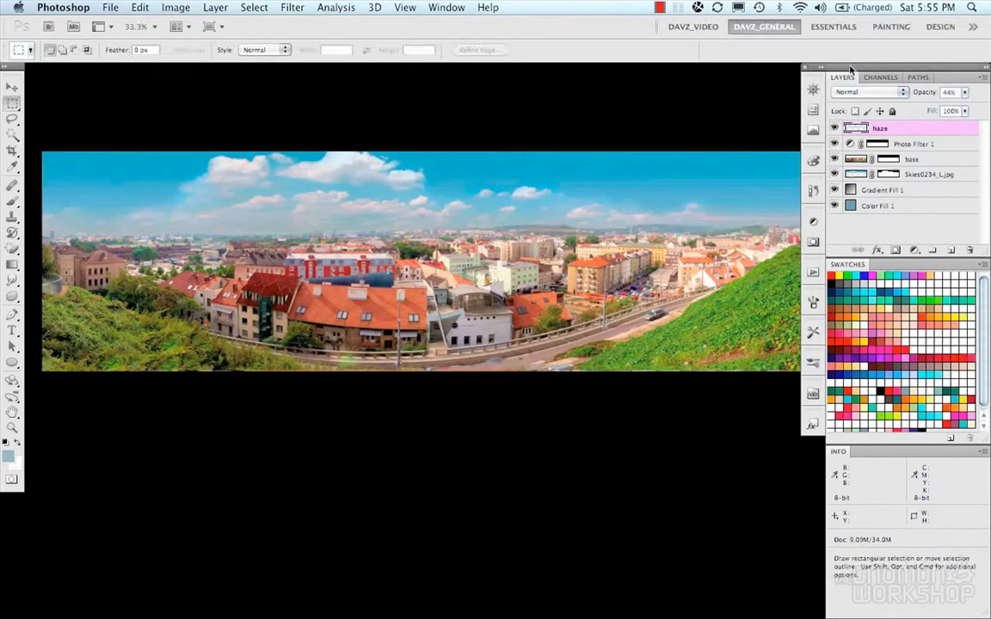
Squash the haze layer along the horizon to about 88% of its height with Free Transform
key("super+t")
left_click_drag(435, 221, 422, 223)
key("Return")
key("super+t")
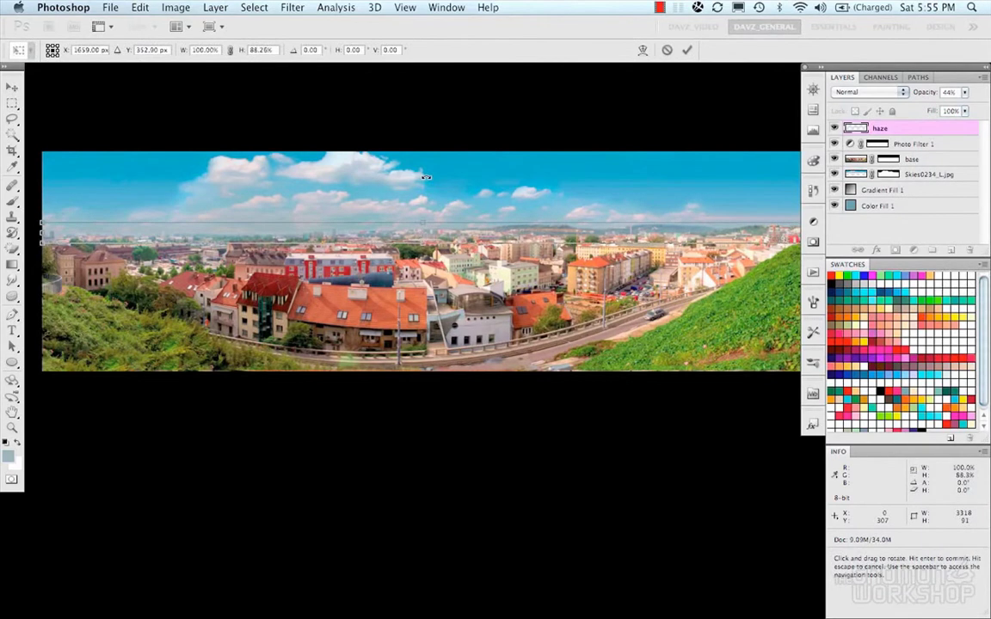
key("Return")
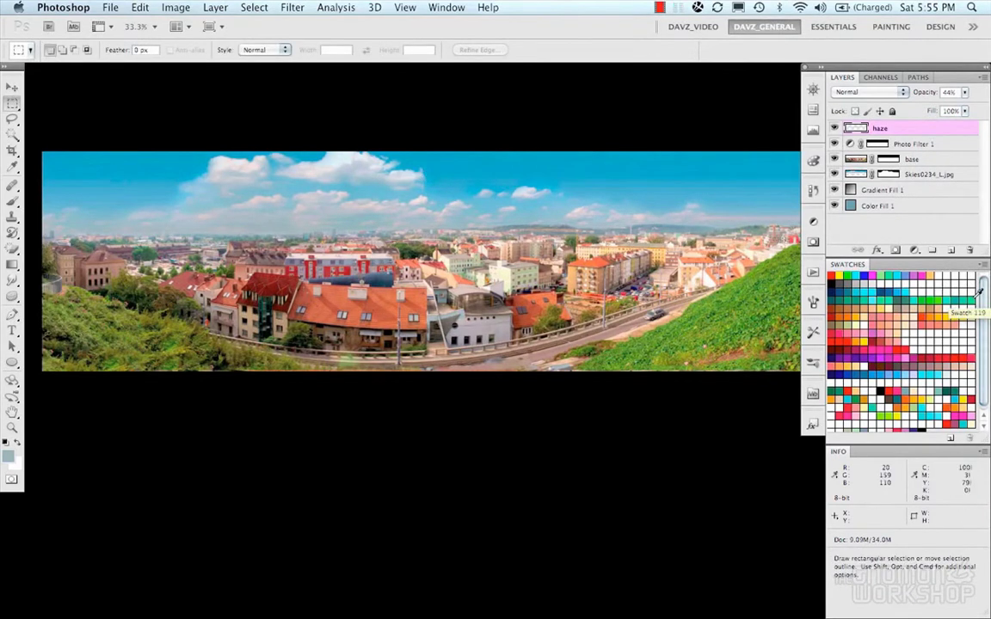
Apply the existing mask of the Skies0234_L.jpg layer and add a new blank layer mask to it
left_click(895, 174)
right_click(893, 175)
left_click(859, 199)
left_click(895, 249)
Blend the hard edge in the left part of the sky using a soft 104 px Clone Stamp at 50% opacity
key("super+equal")
key("b")
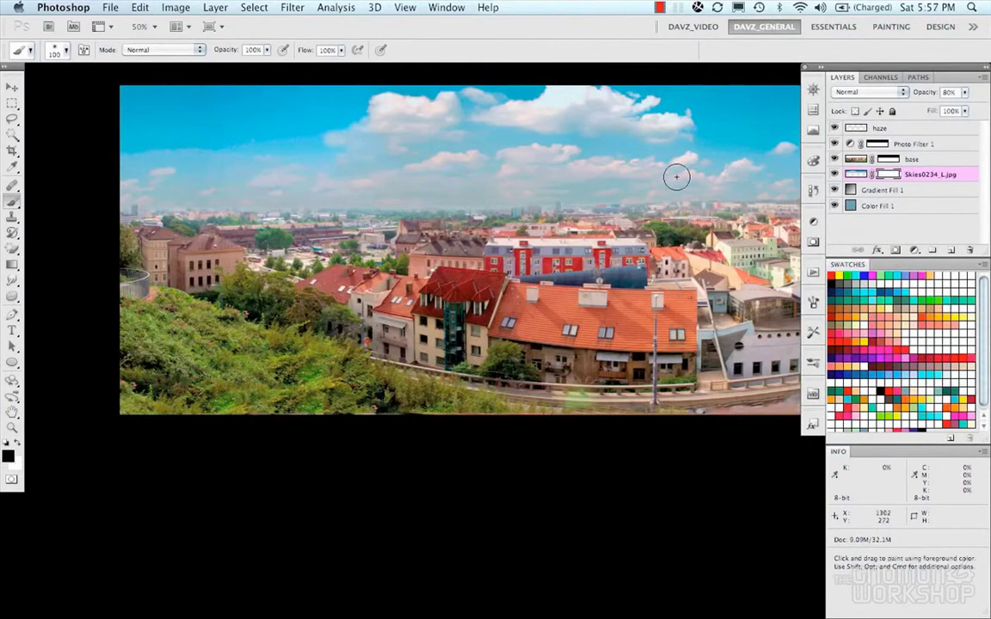
key("s")
left_click(293, 151, "alt")
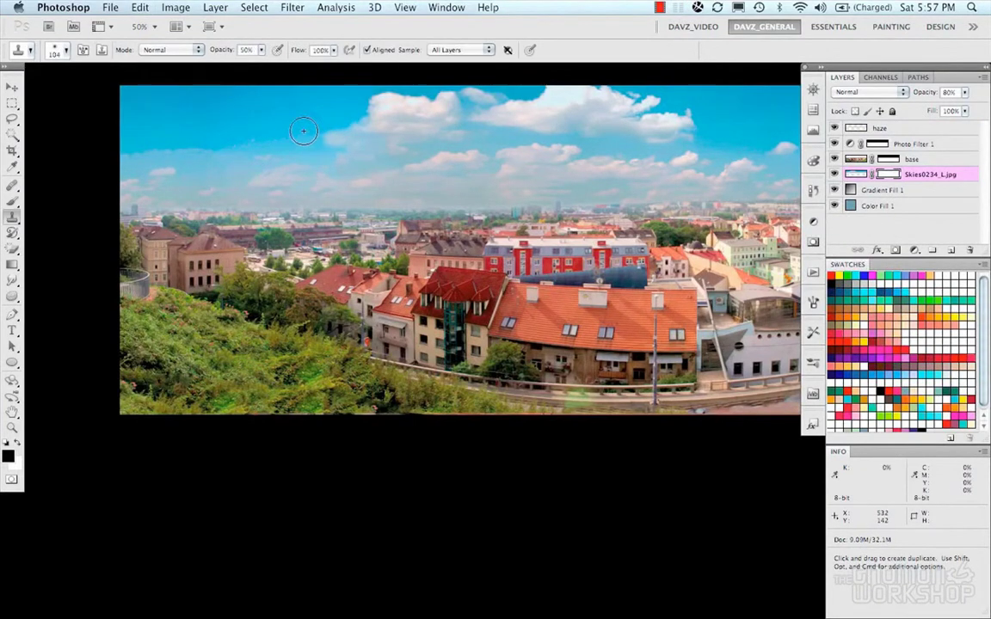
key("0")
key("5")
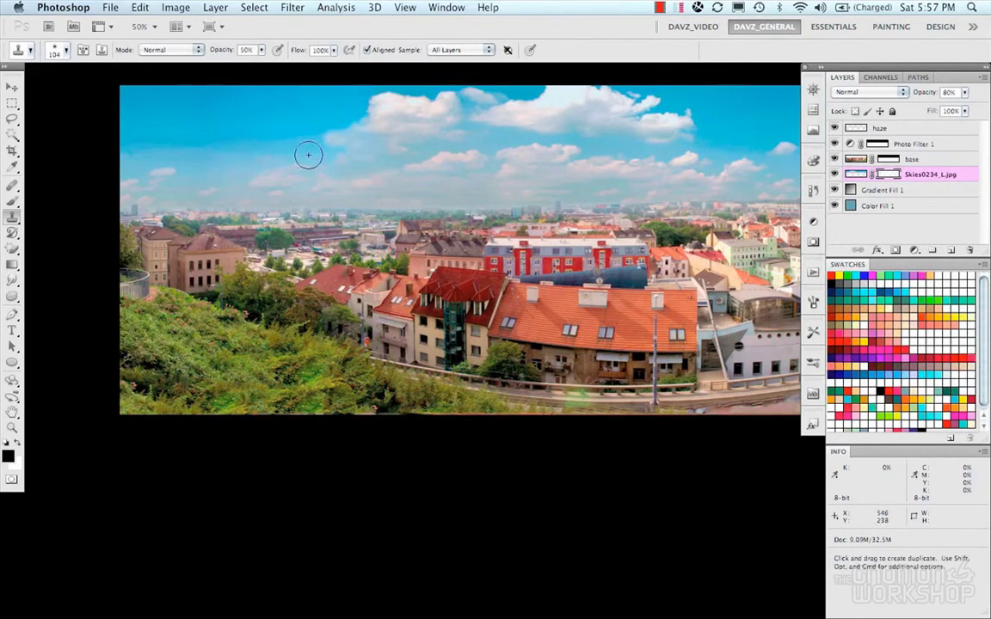
left_click(233, 120, "alt")
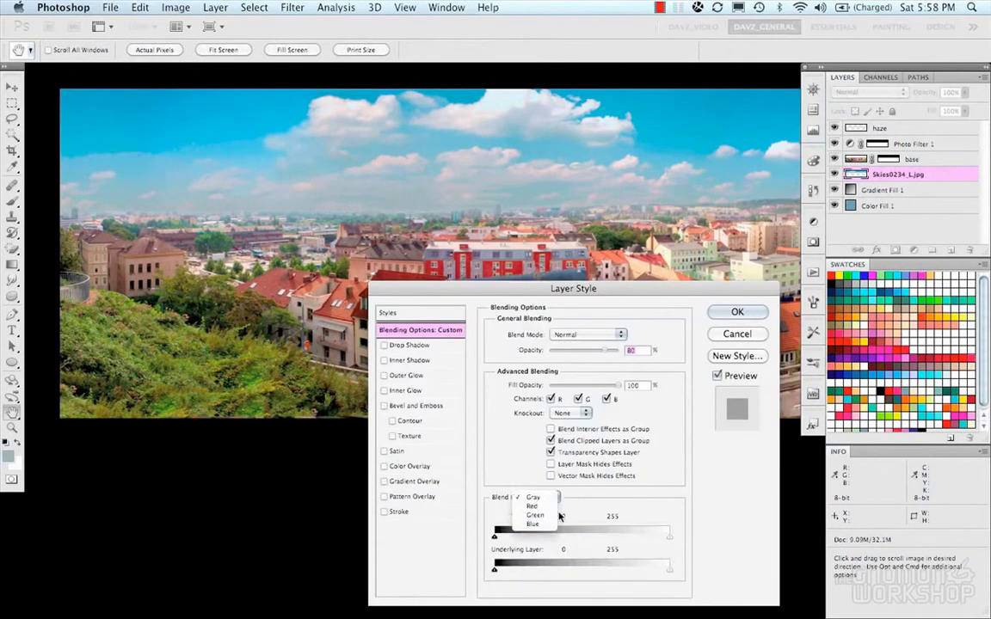
Blend the Skies0234_L.jpg layer by the Blue channel, splitting the underlying layer's highlight value to 133 / 255
left_click(534, 524)
left_click_drag(562, 571, 507, 565)
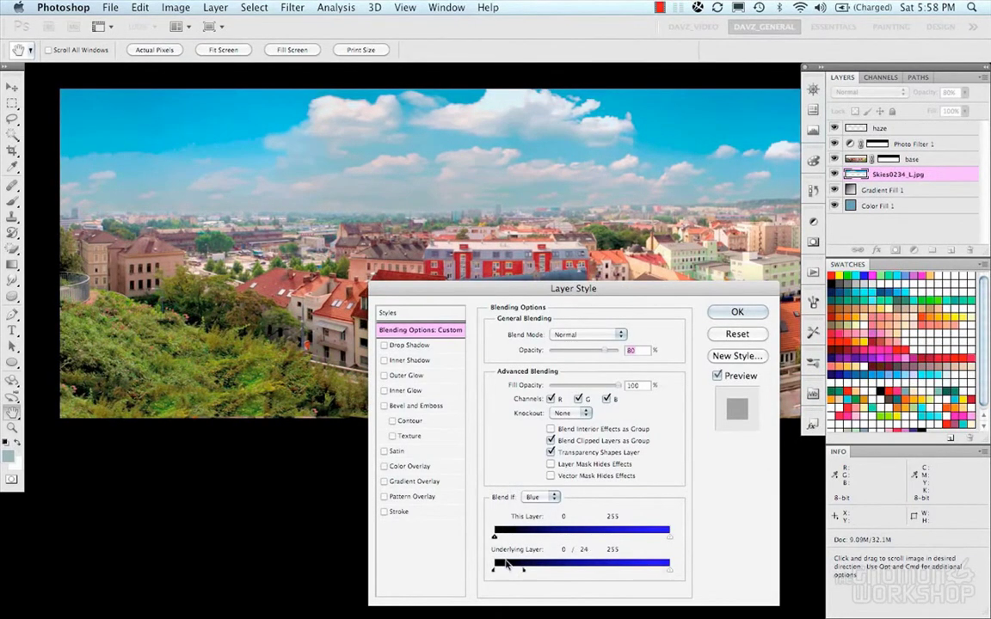
left_click_drag(647, 572, 586, 565)
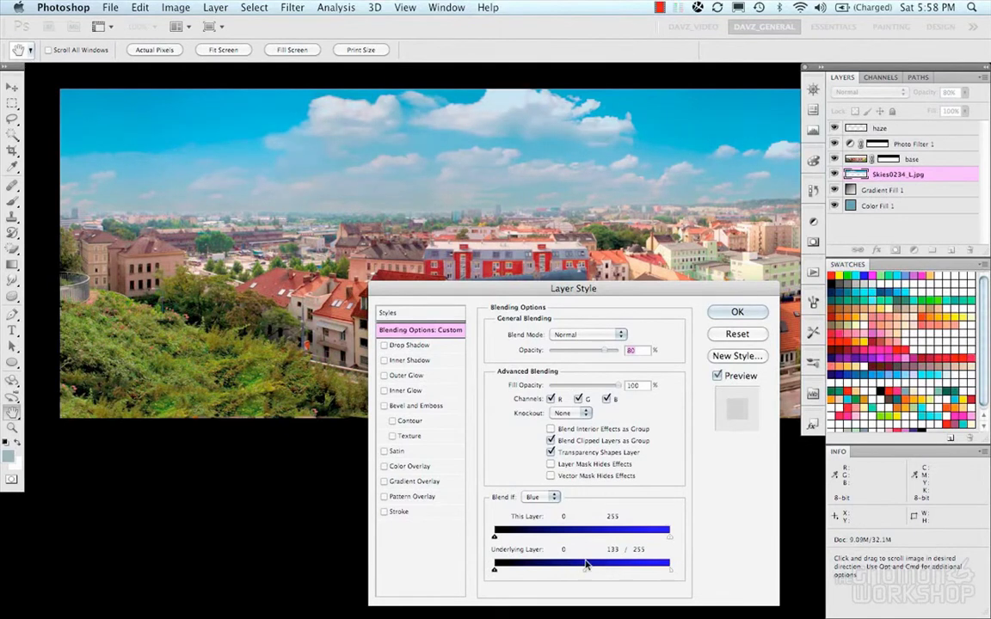
left_click(737, 312)
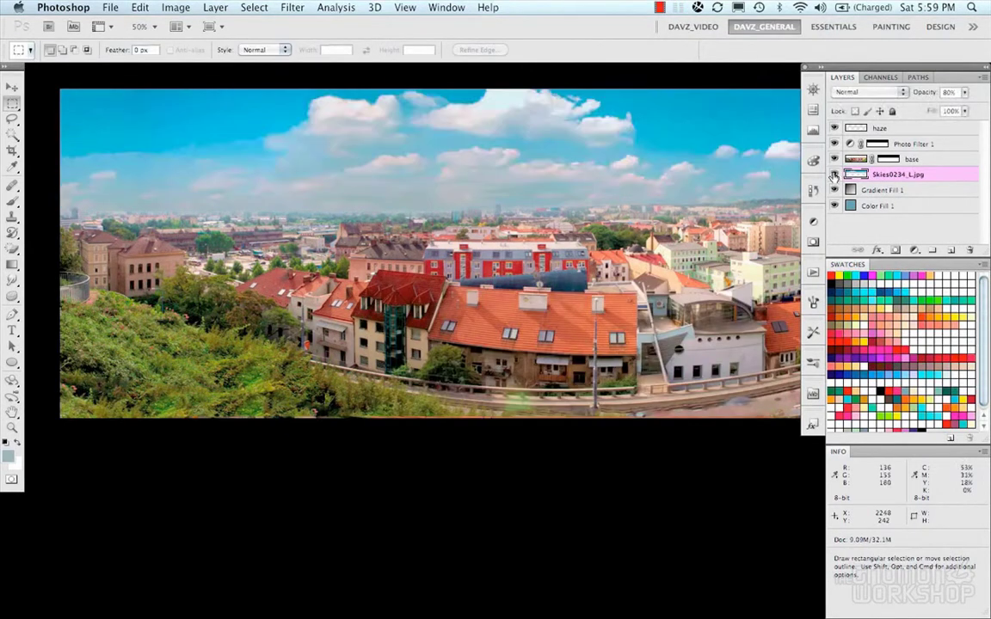
Hide the Skies0234_L.jpg layer, view the base layer's mask on its own, and return to the base image
left_click(833, 174)
left_click_drag(622, 270, 564, 294)
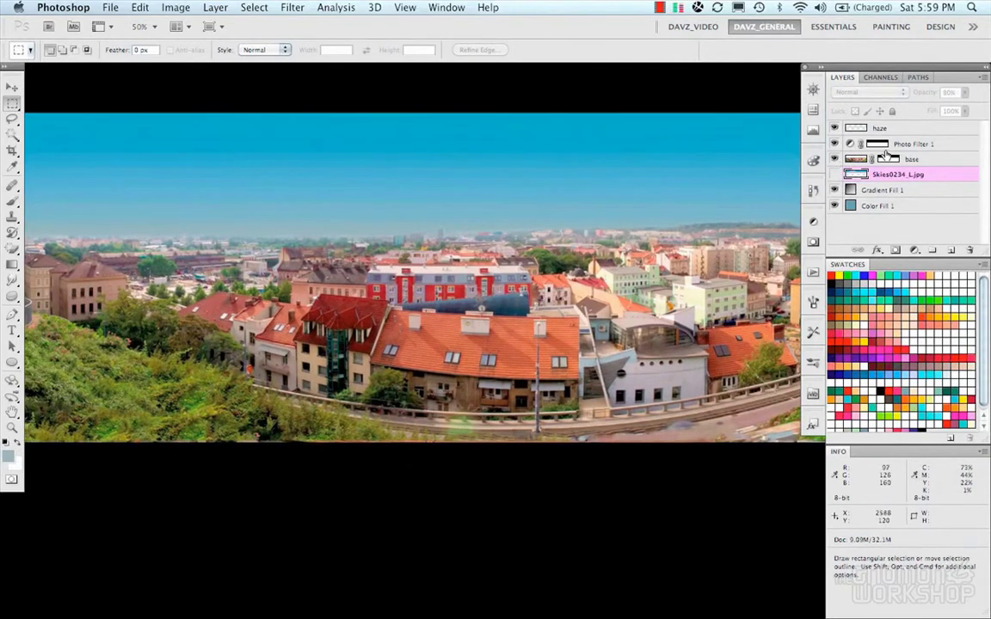
left_click(888, 160, "alt")
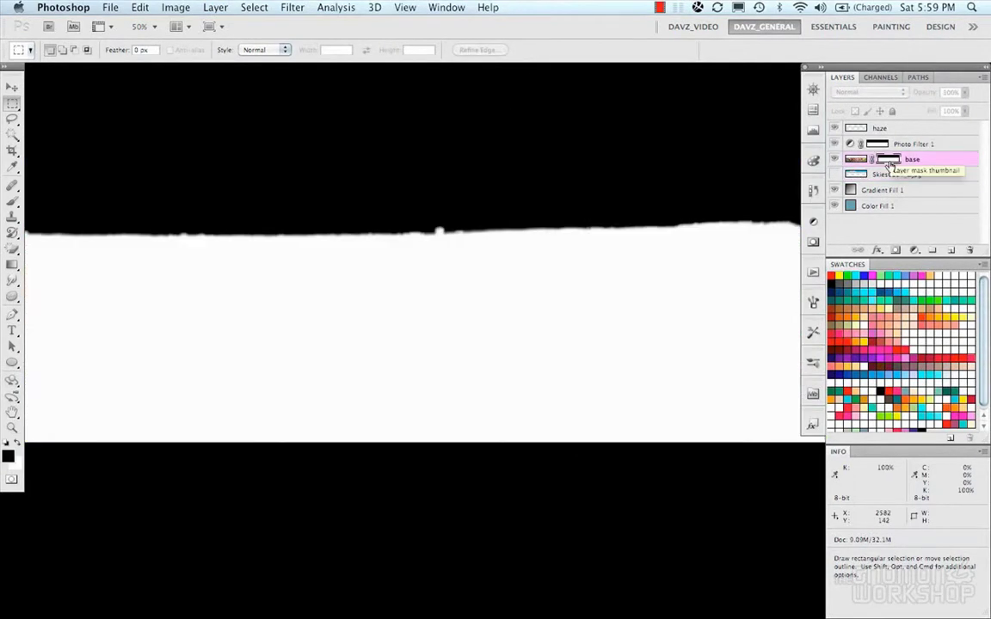
left_click(856, 160)
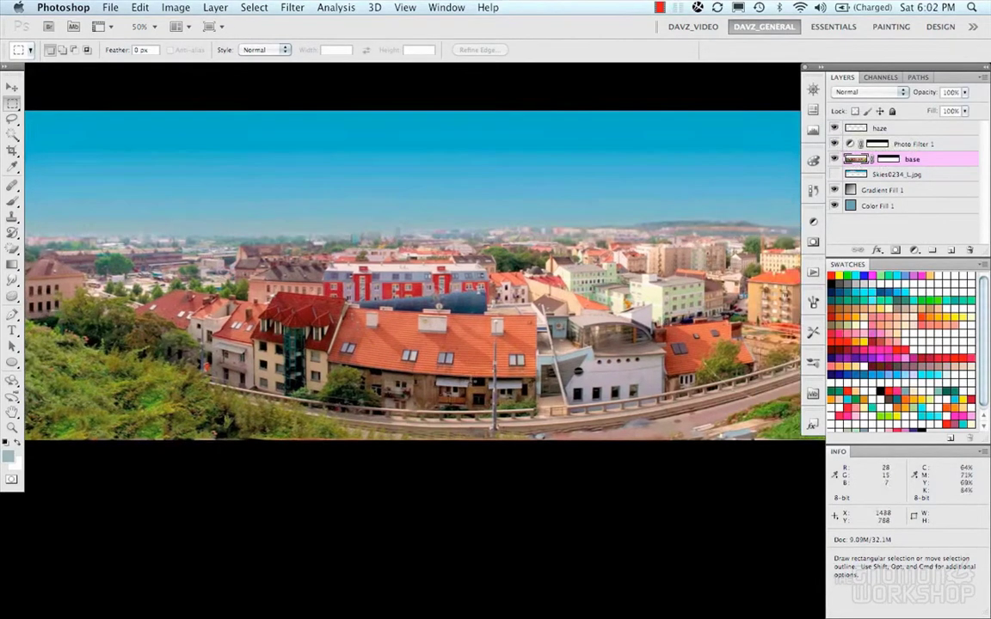
Paint out the kink in the roadside railing on the base layer with a 3 px brush using colors sampled from the rail
key("z")
left_click(391, 368)
left_click(518, 389, "alt")
left_click_drag(519, 389, 358, 395)
key("b")
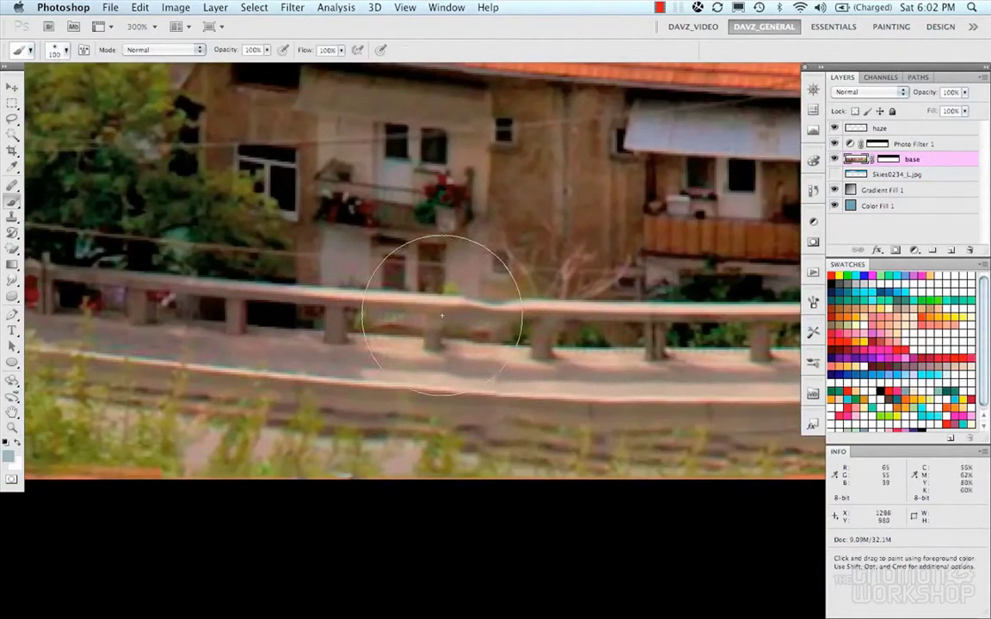
right_click(449, 313)
double_click(479, 414)
left_click(462, 299, "alt")
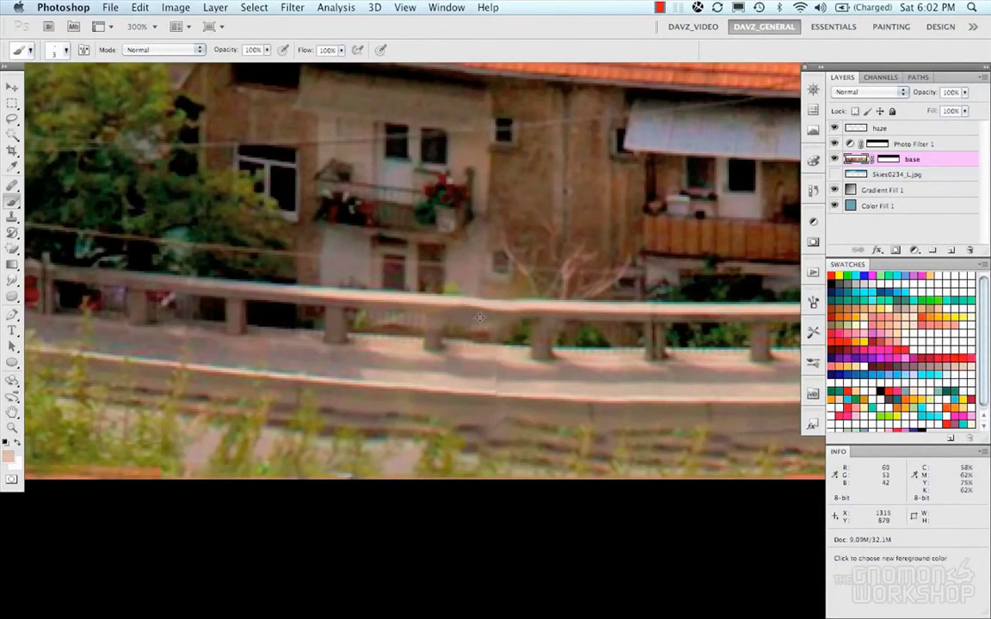
left_click(513, 311, "alt")
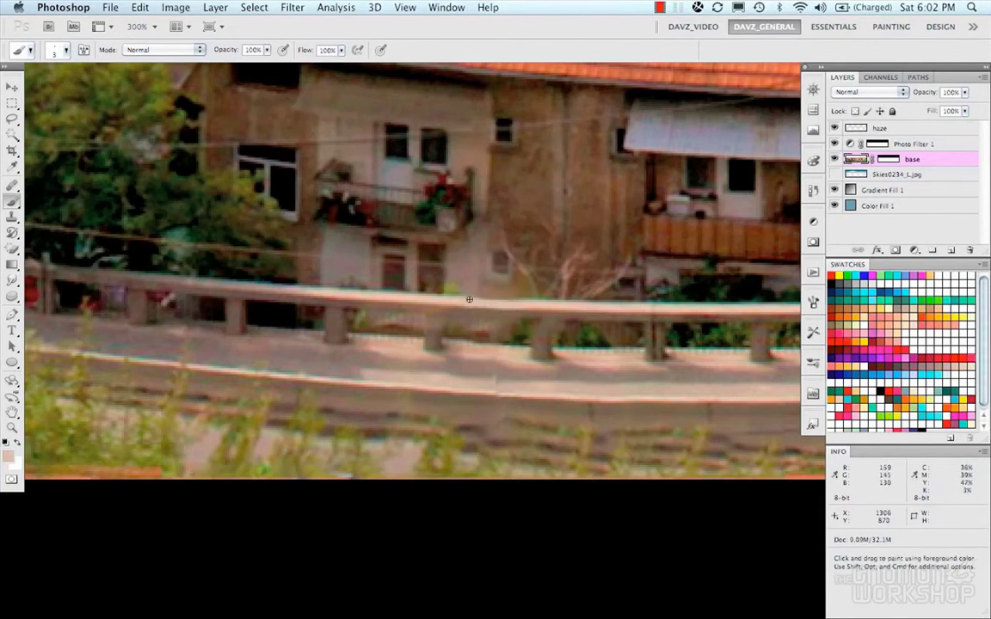
left_click(813, 90)
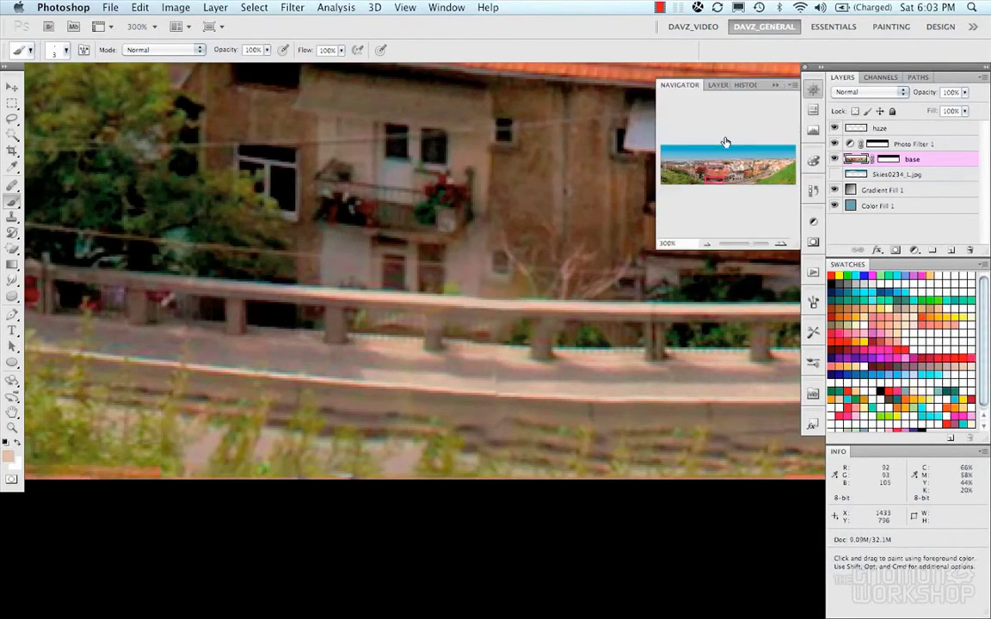
left_click_drag(660, 212, 469, 212)
left_click_drag(595, 188, 598, 199)
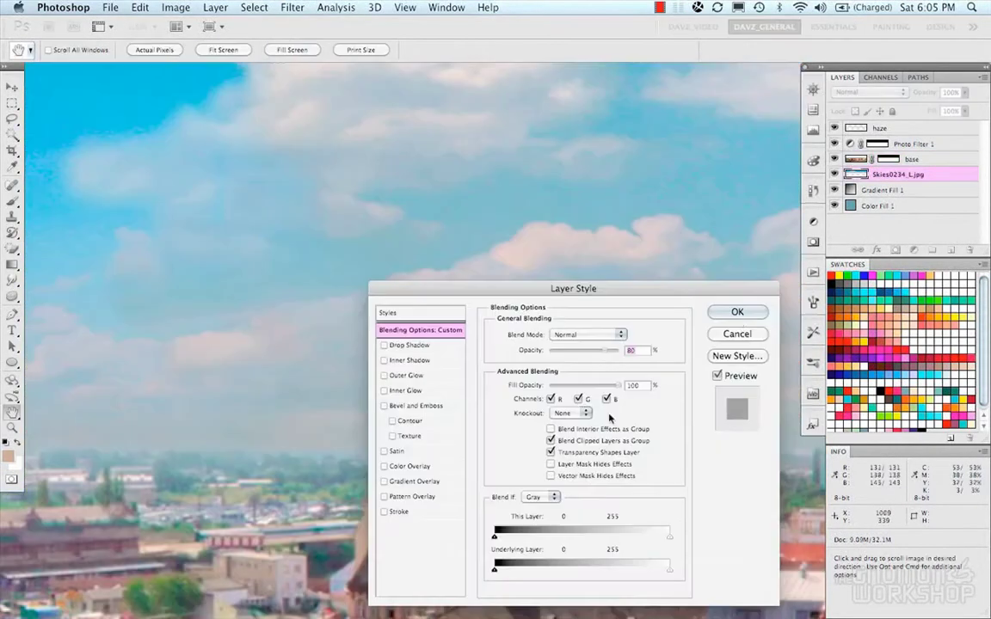
Close the sky layer's blending options and try other opacities for the Skies0234_L.jpg layer, ending at 80%
left_click(736, 309)
left_click_drag(562, 289, 536, 394)
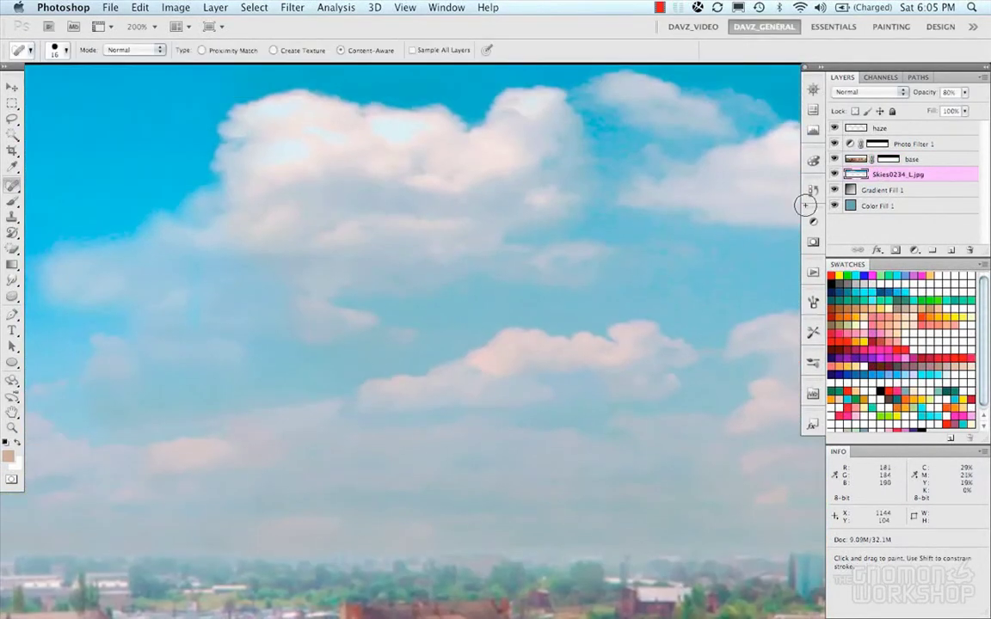
left_click(965, 92)
mouse_move(967, 110)
left_mouse_down()
mouse_move(984, 113)
mouse_move(952, 110)
left_mouse_up()
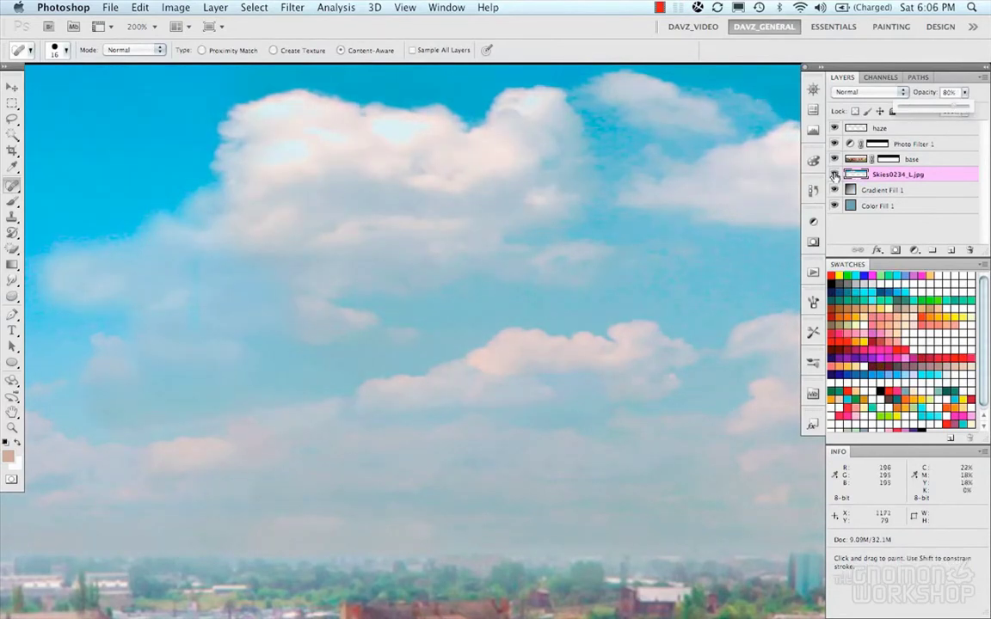
Retouch the long low cloud on the Skies0234_L.jpg layer with a 20 px Clone Stamp at 100% opacity
key("s")
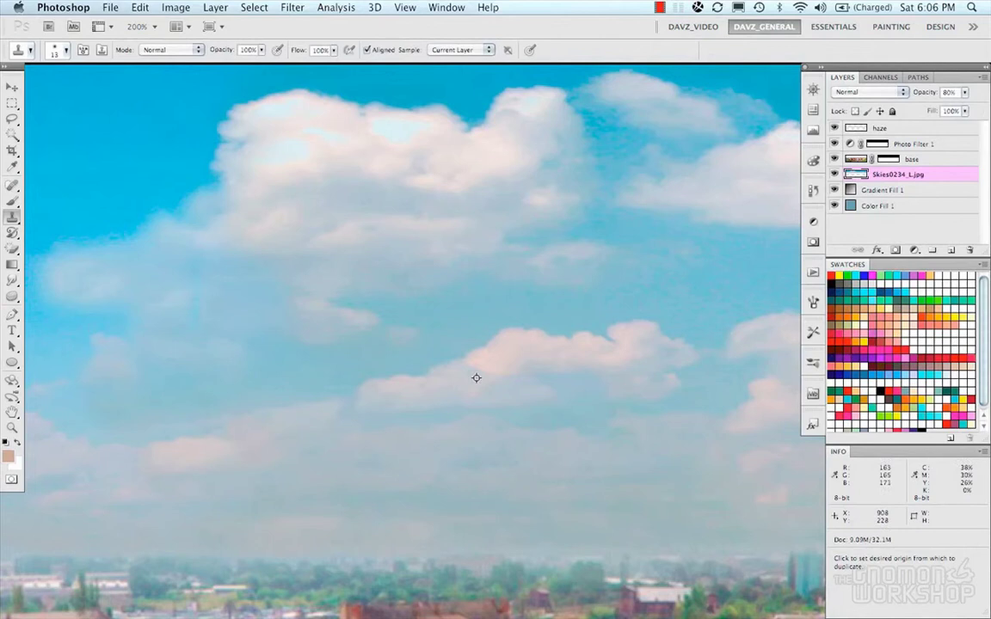
left_click(472, 370, "alt")
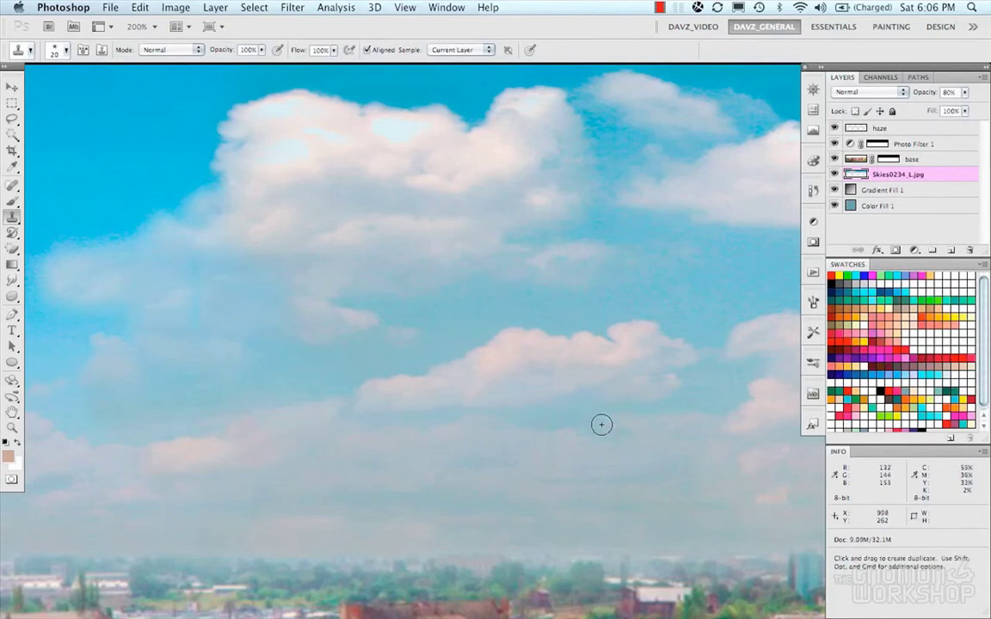
mouse_move(621, 433)
left_mouse_down()
mouse_move(601, 383)
mouse_move(616, 356)
mouse_move(550, 411)
mouse_move(497, 383)
mouse_move(311, 370)
left_mouse_up()
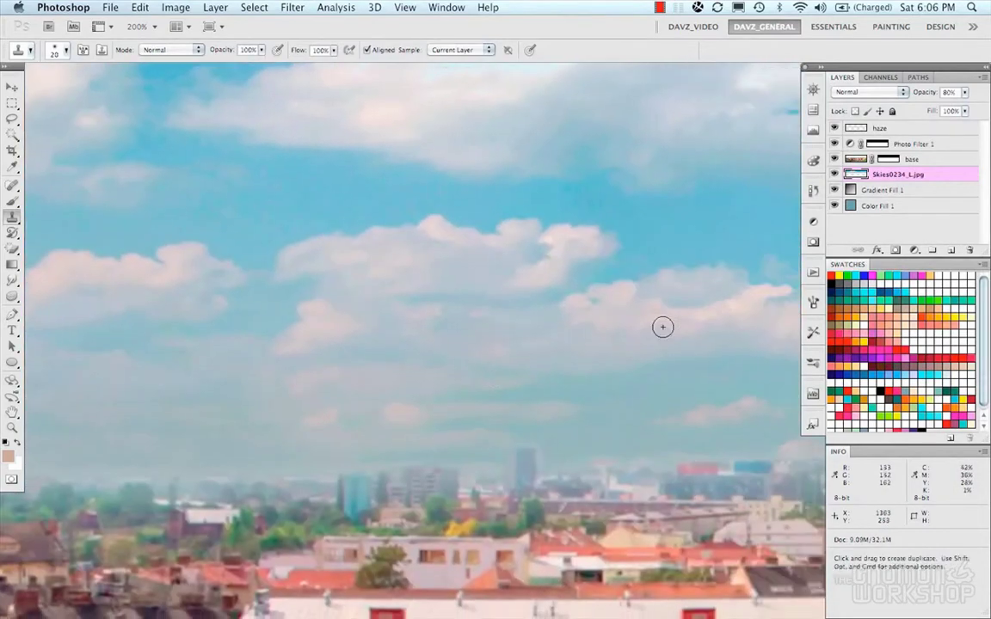
Set the feather of the base layer's mask to 1 px
double_click(890, 160)
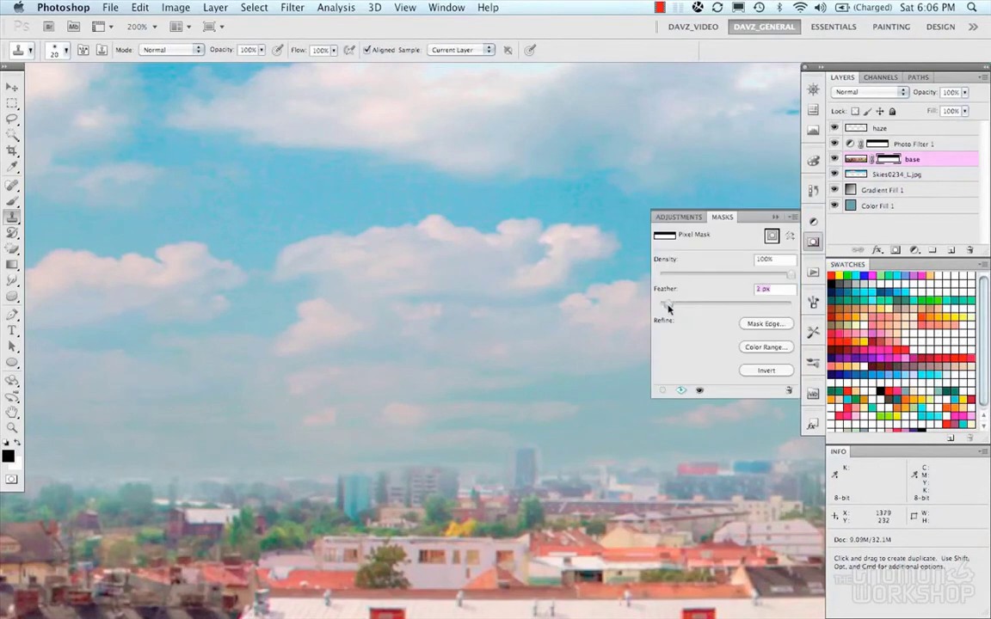
left_click_drag(258, 439, 674, 408)
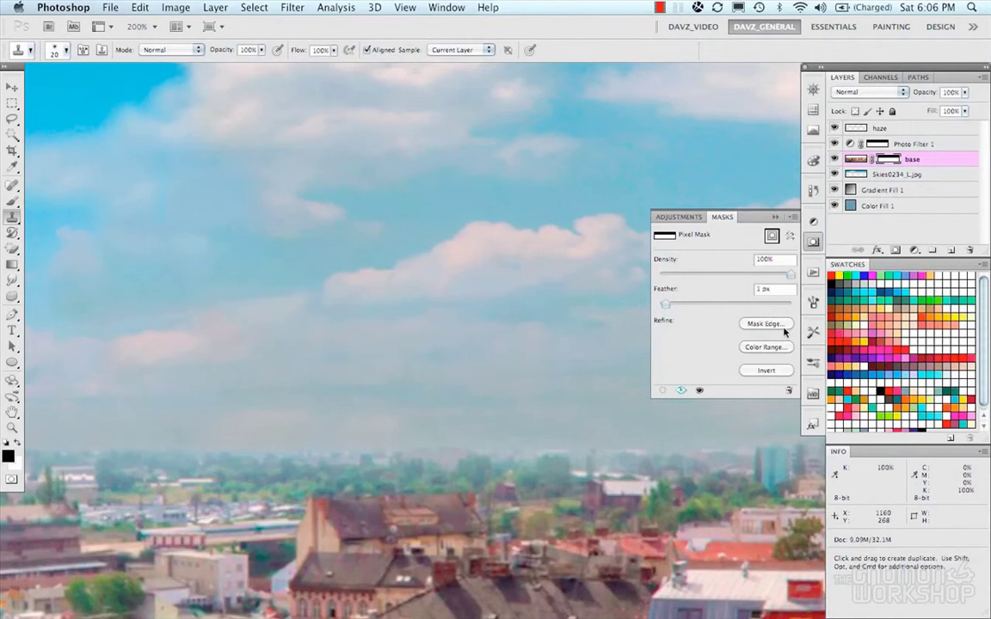
left_click(812, 244)
mouse_move(660, 279)
left_mouse_down()
mouse_move(484, 402)
mouse_move(585, 436)
mouse_move(652, 371)
mouse_move(592, 303)
left_mouse_up()
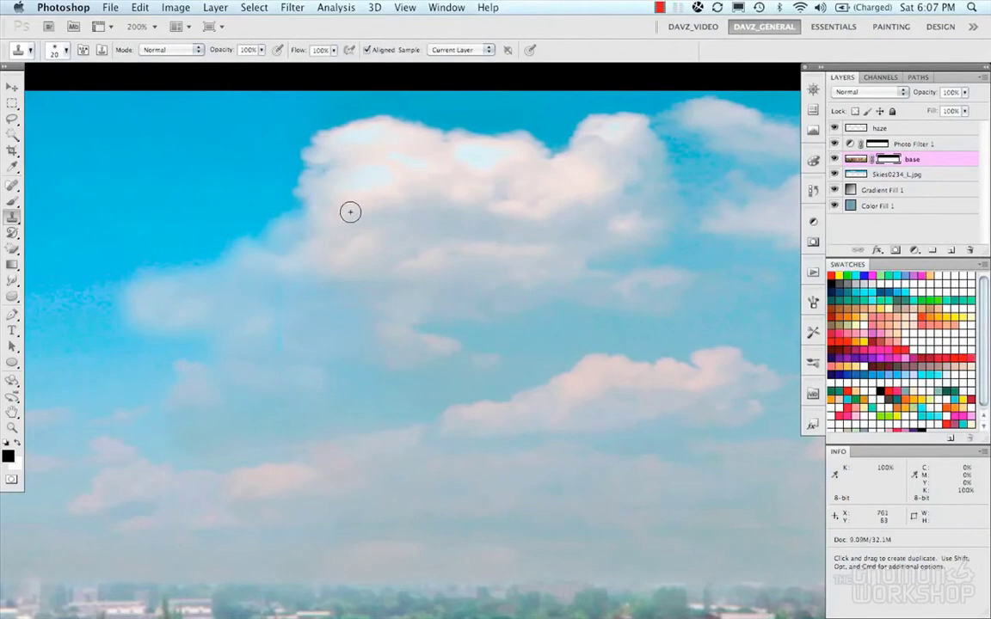
Clone over rough areas of the large clouds on the Skies0234_L.jpg layer with a 20 px Clone Stamp at 50% opacity
left_click(602, 139, "alt")
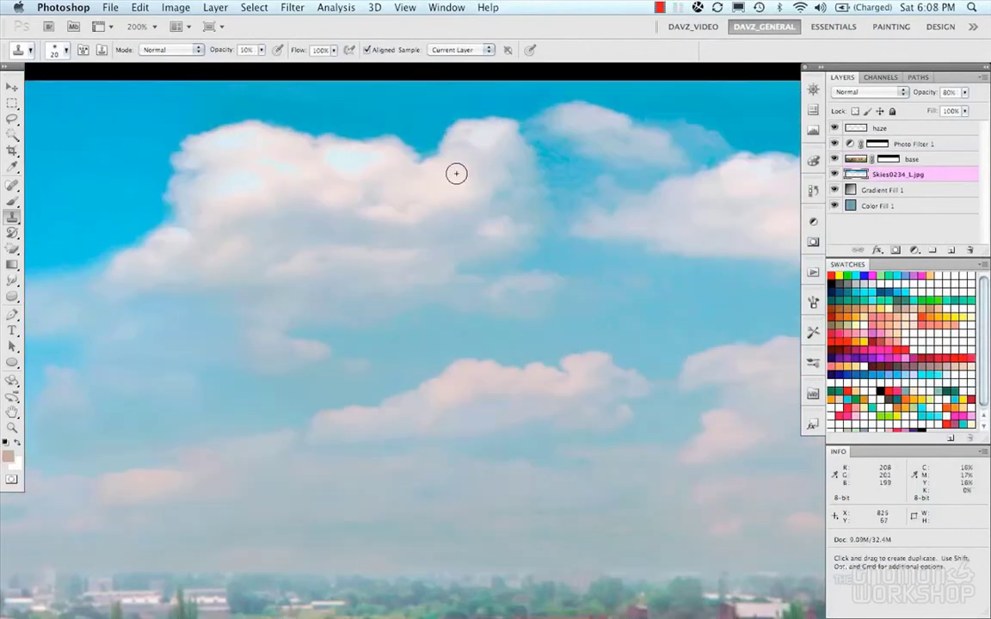
left_click_drag(444, 176, 355, 208)
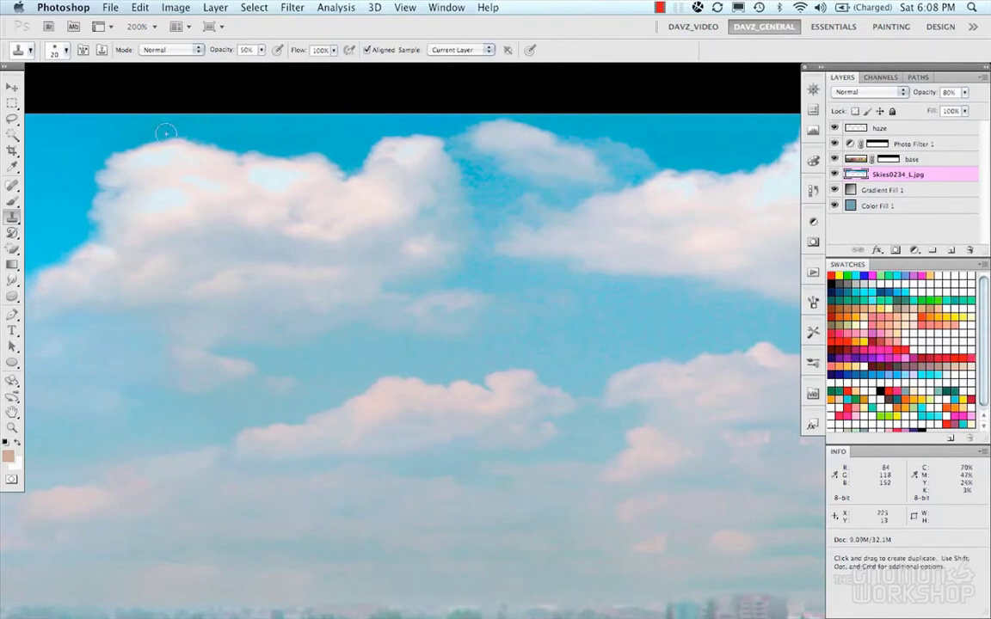
left_click_drag(559, 234, 449, 248)
left_click_drag(658, 255, 464, 245)
left_click_drag(664, 387, 484, 248)
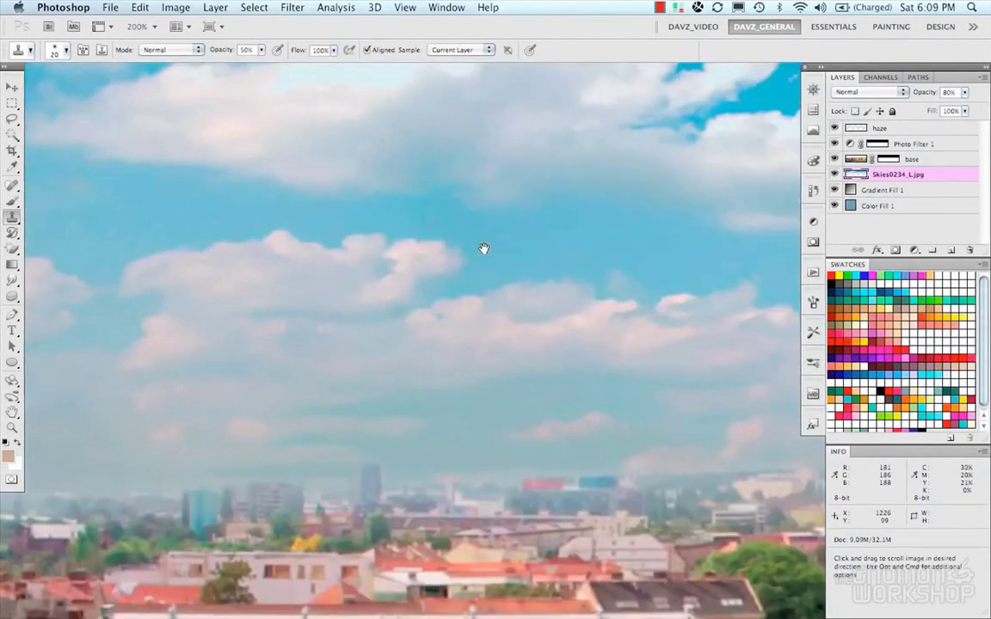
left_click_drag(740, 224, 487, 264)
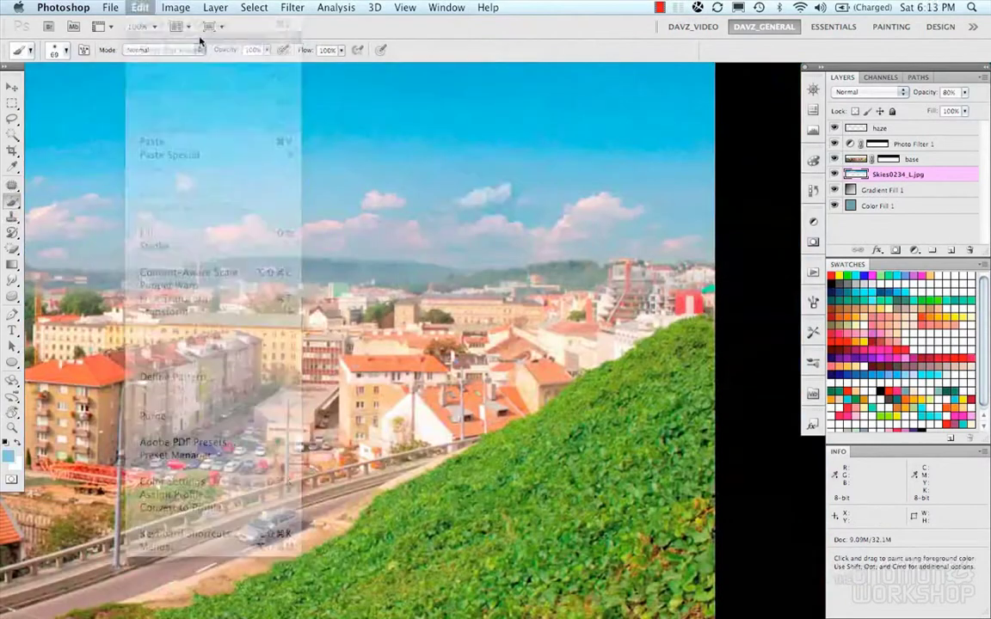
Select the upper blue sky of the Skies0234_L.jpg layer with Color Range, using Localized Color Clusters, fuzziness 20 and added samples
key("m")
key("super+minus")
key("super+minus")
left_click_drag(420, 241, 595, 195)
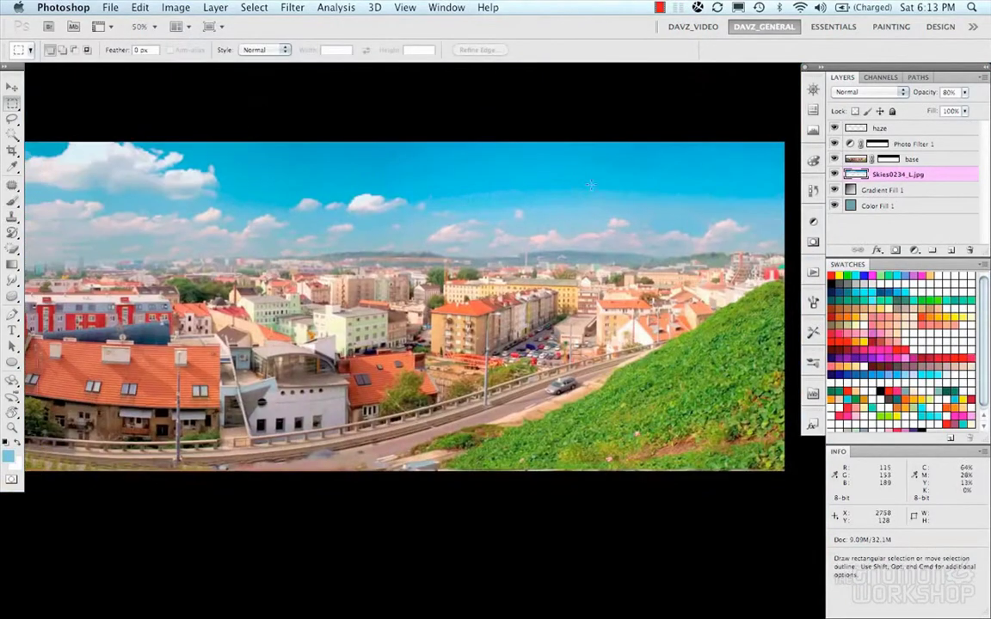
left_click(254, 7)
left_click(281, 142)
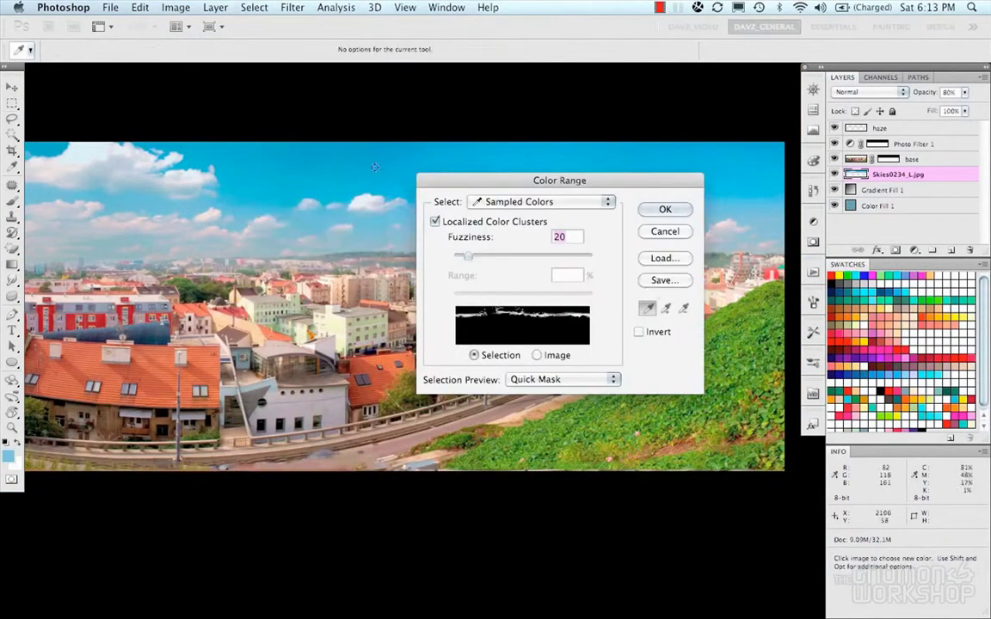
left_click(665, 307)
left_click(582, 163)
mouse_move(736, 191)
left_mouse_down()
mouse_move(733, 140)
mouse_move(766, 218)
mouse_move(723, 131)
mouse_move(299, 156)
left_mouse_up()
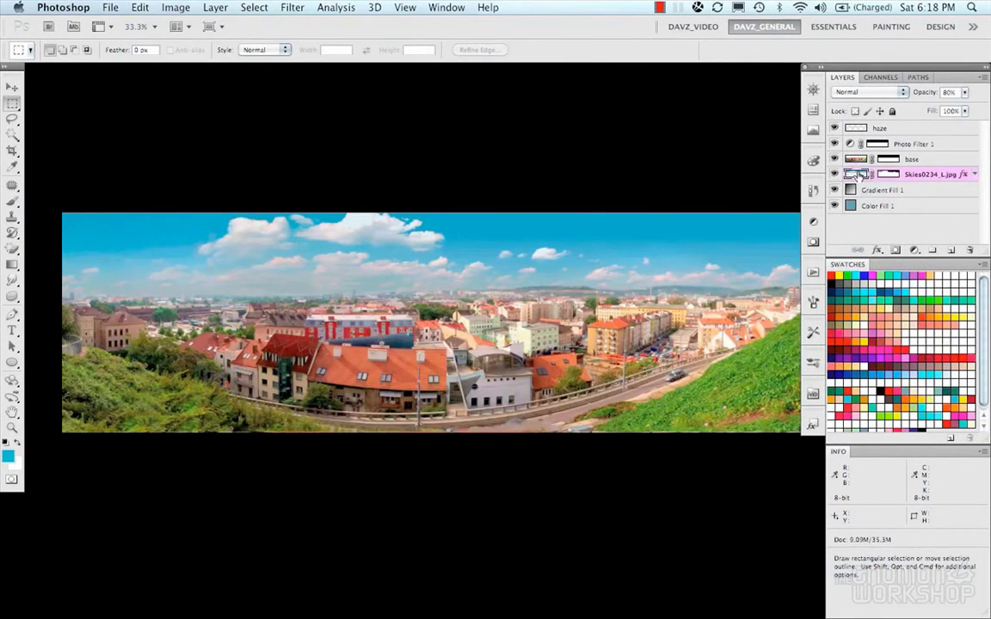
Set the haze layer's opacity to 56%
double_click(891, 133)
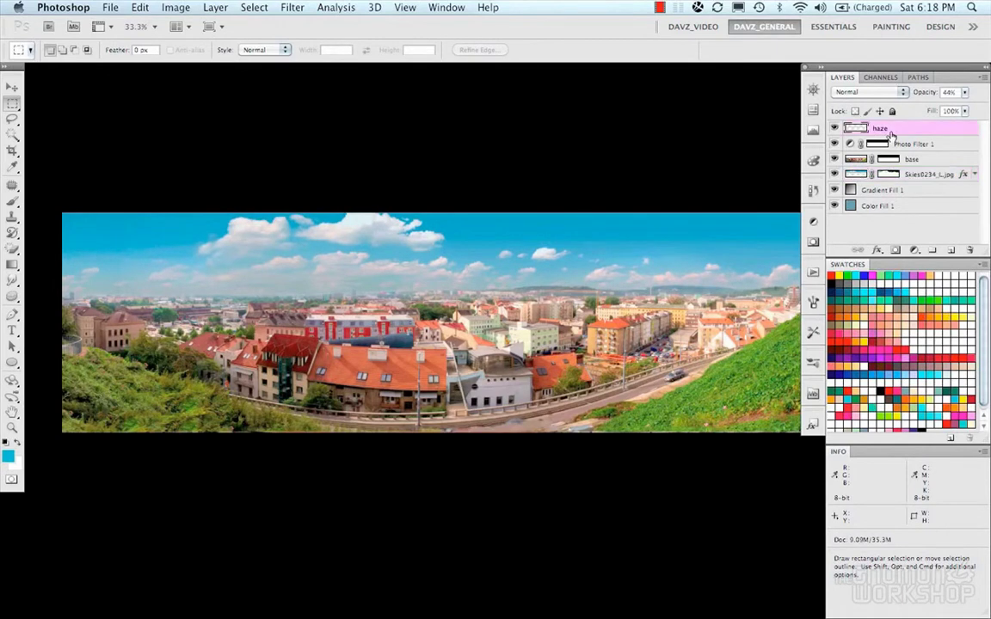
key("Escape")
left_click_drag(891, 134, 890, 166)
key("super+z")
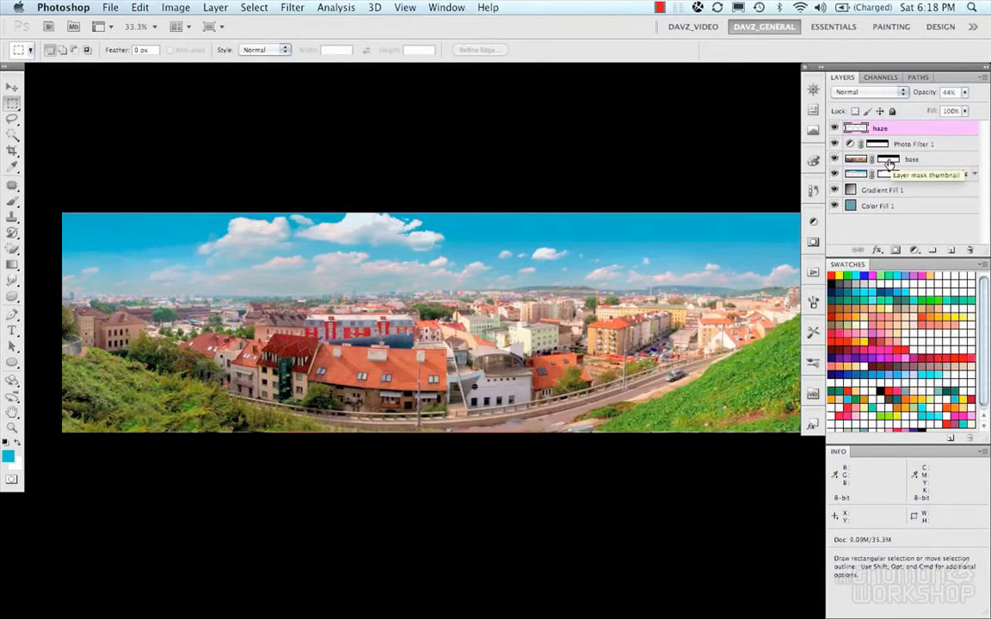
left_click_drag(964, 96, 950, 109)
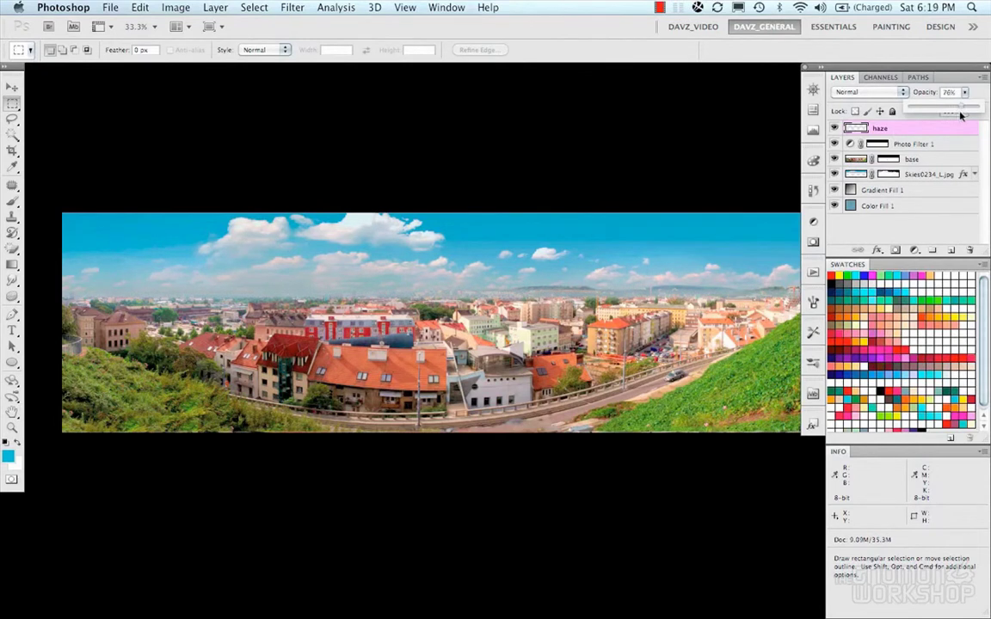
left_click(509, 289)
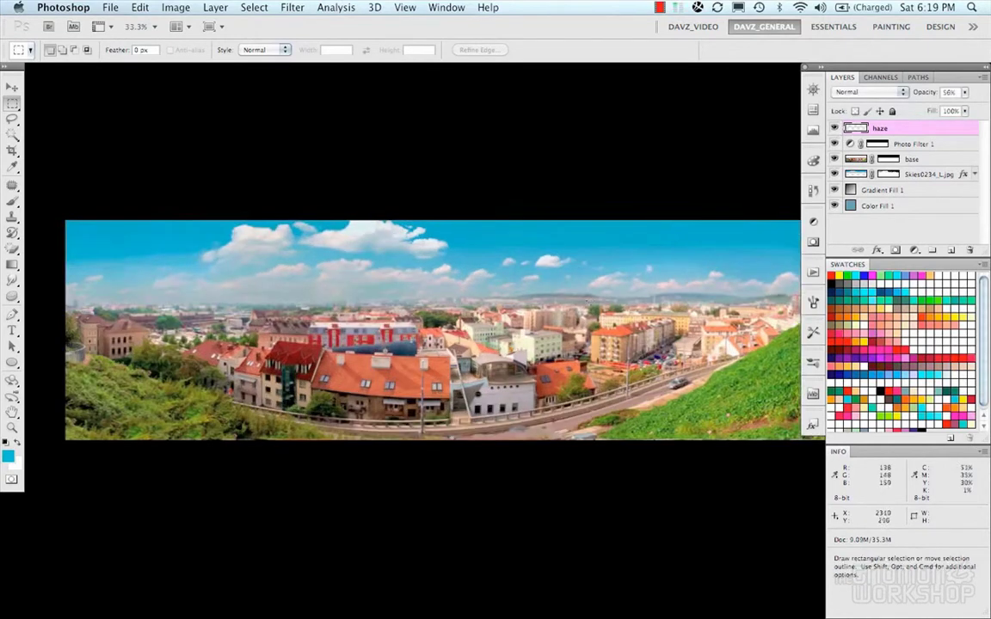
left_click_drag(580, 323, 567, 288)
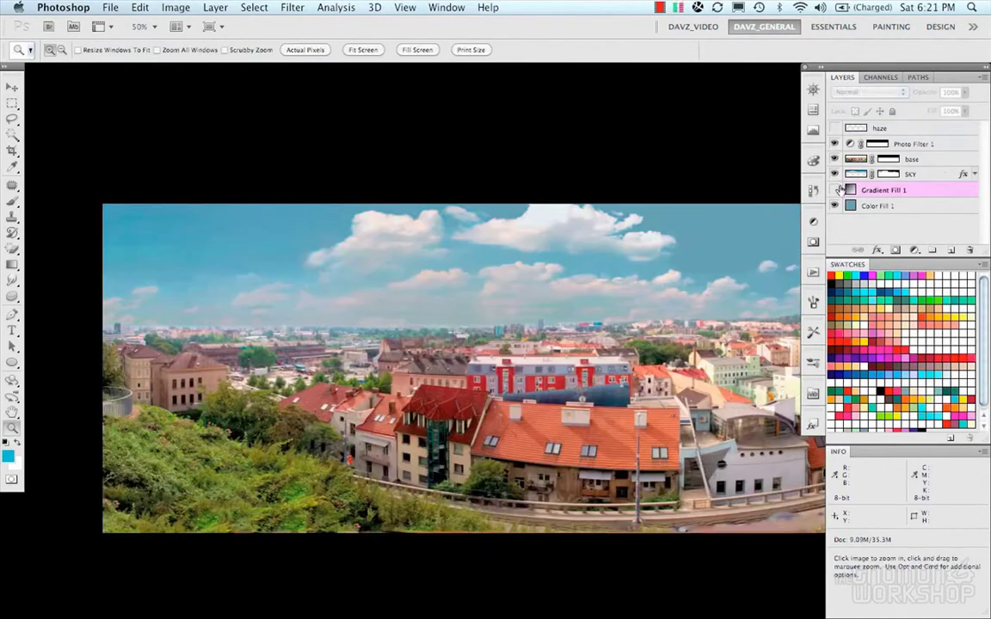
Hide the SKY layer and disable the base layer's mask to examine the photo's original sky along the horizon
left_click(833, 174)
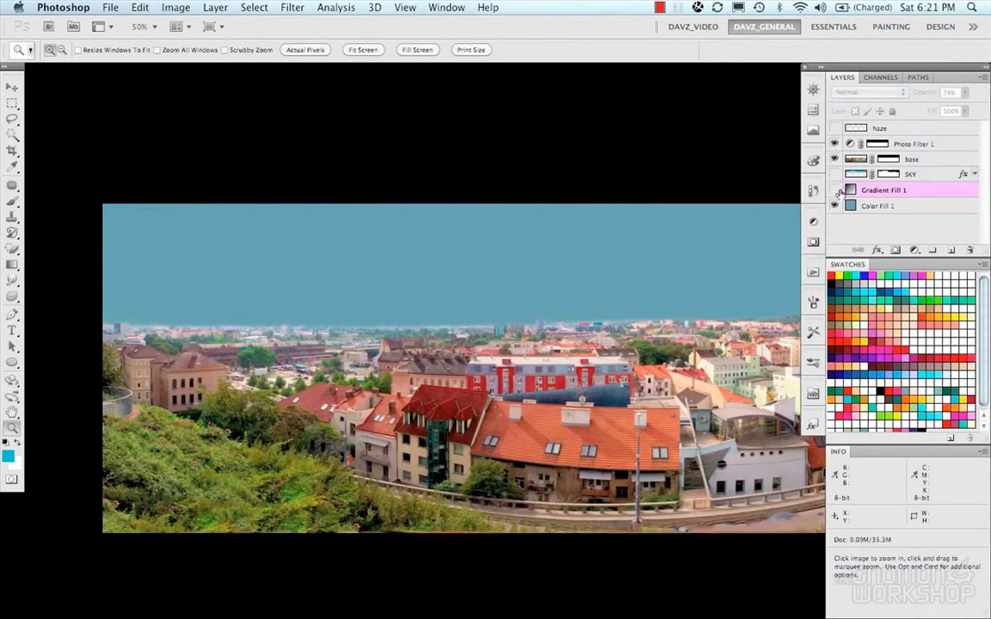
left_click(886, 160)
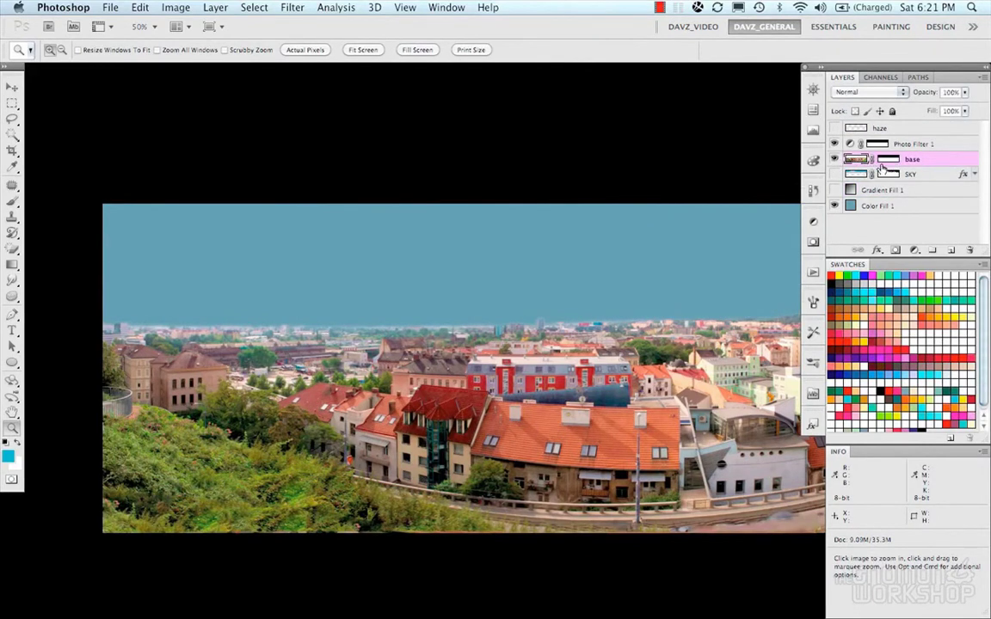
right_click(886, 160)
left_click(739, 151)
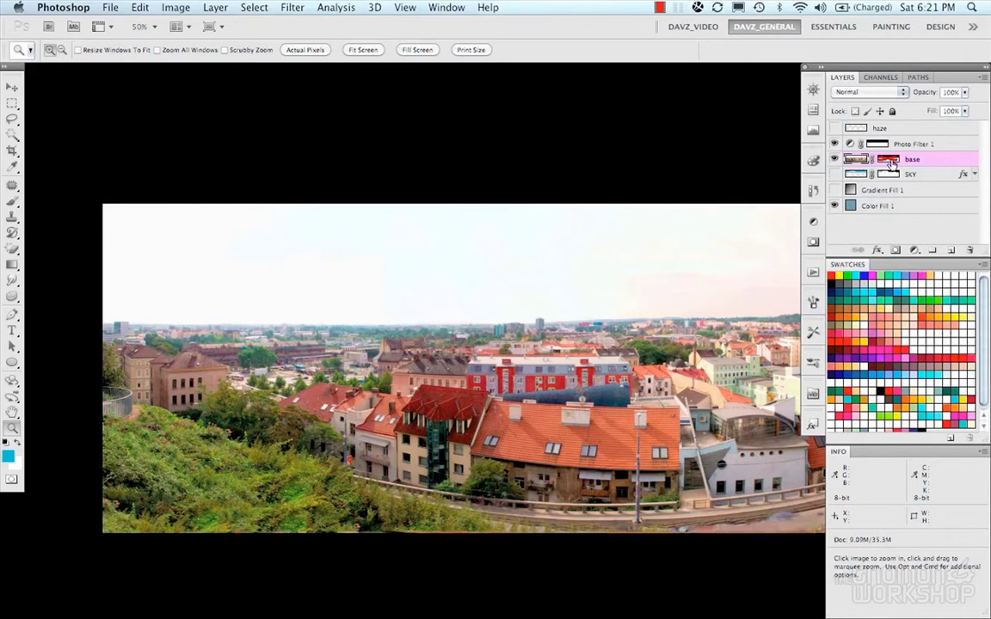
left_click(776, 324)
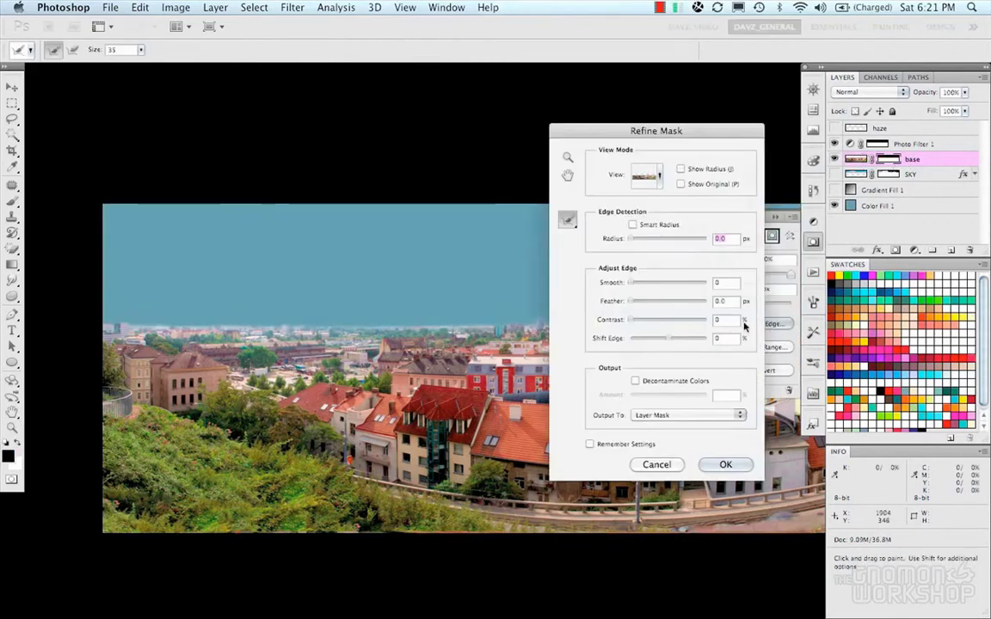
left_click(638, 381)
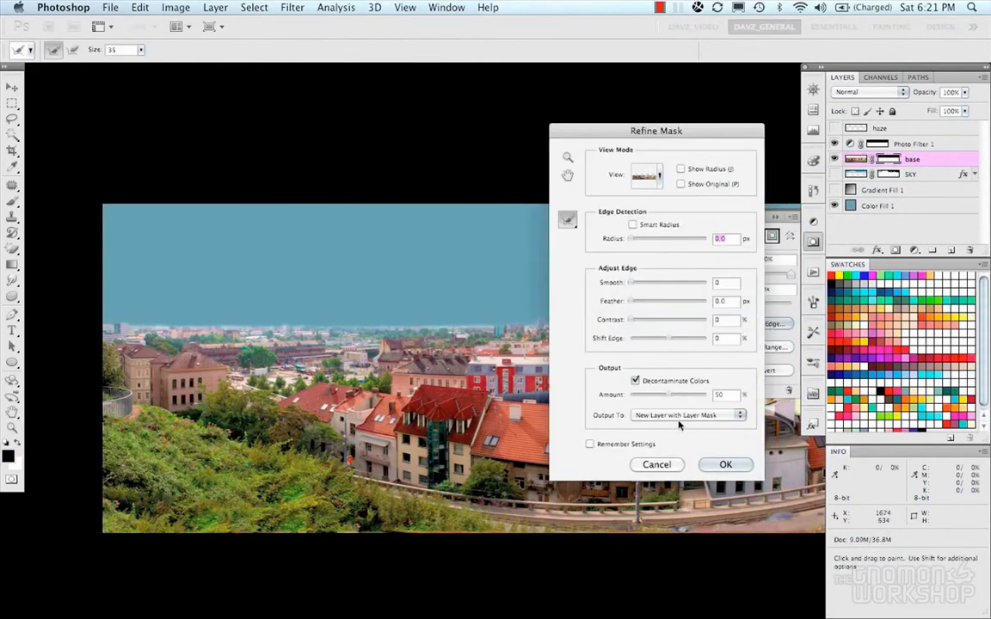
left_click(679, 416)
left_click(679, 415)
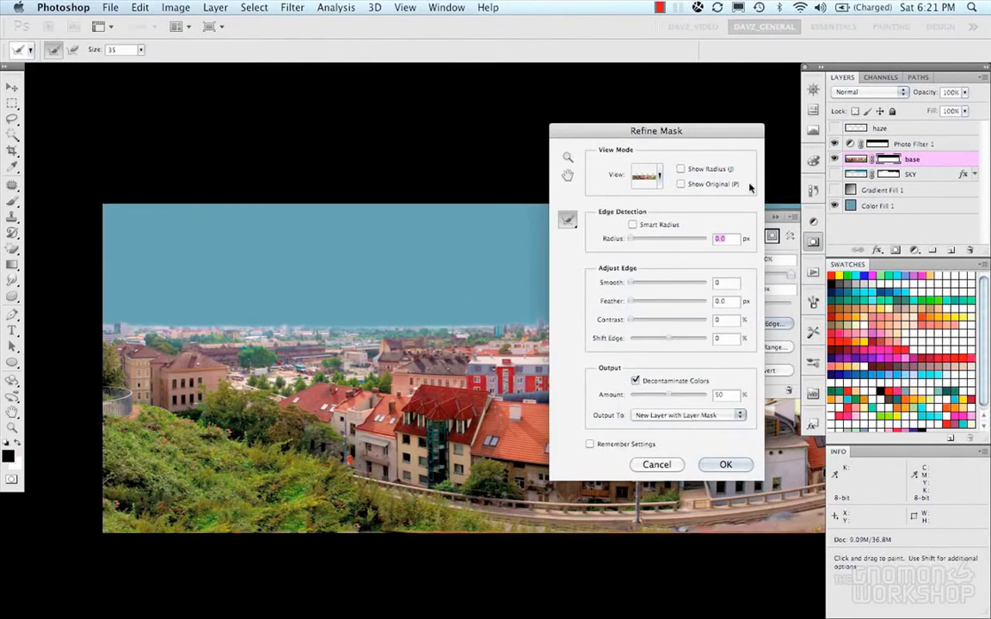
left_click(678, 467)
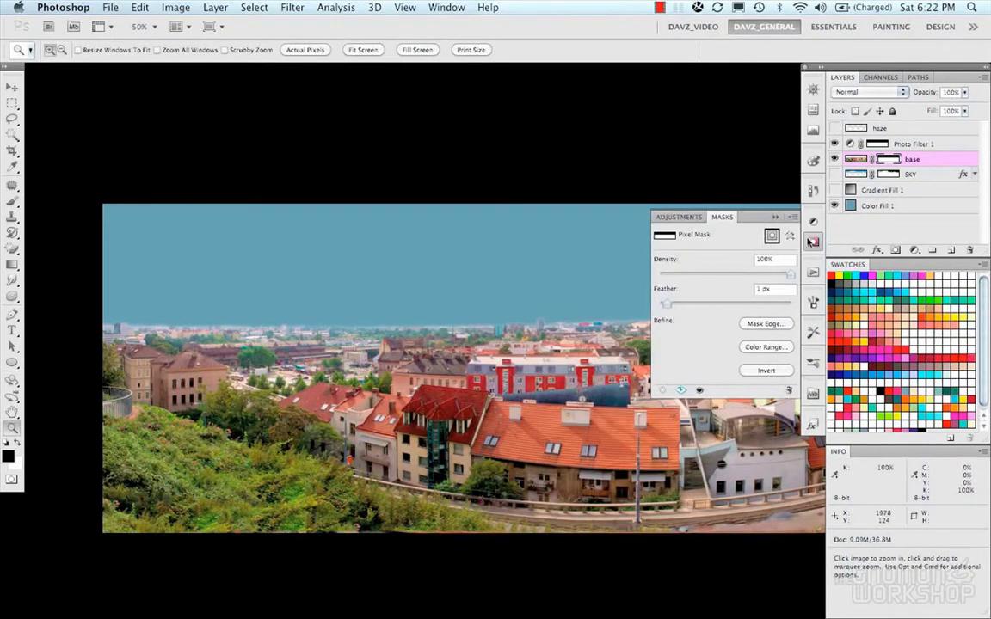
left_click(812, 241)
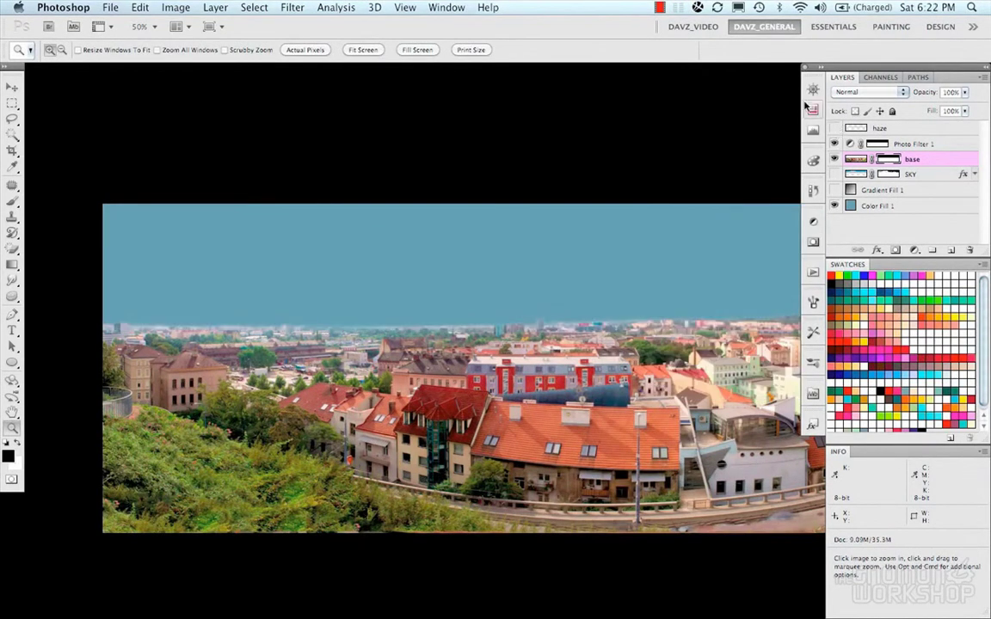
Mask the haze layer with a selection from the base layer's mask and try Color blending at 100% opacity
left_click(888, 160, "super")
left_click(882, 128)
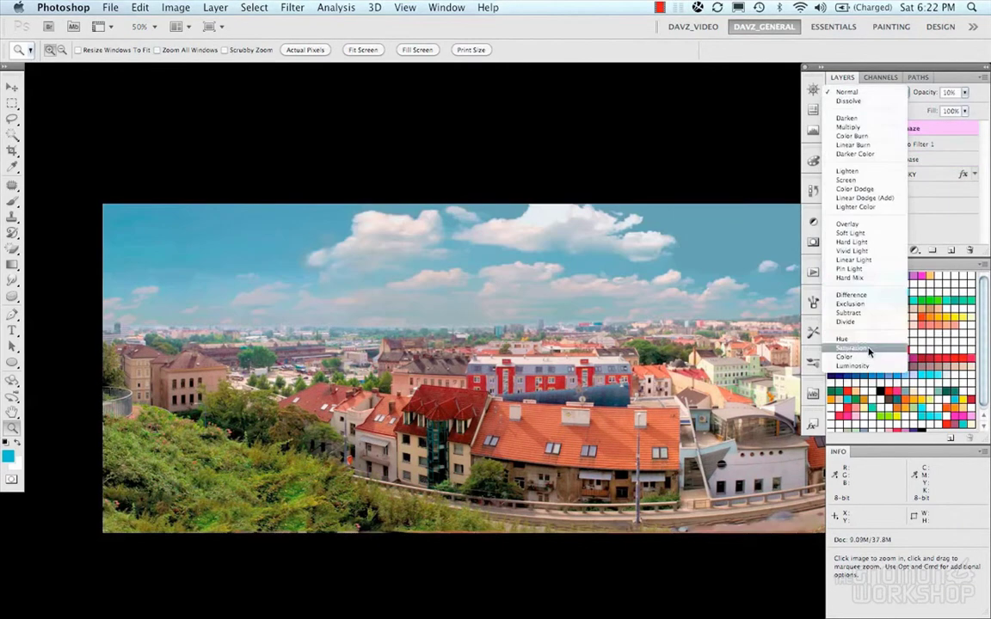
left_click(868, 357)
left_click(964, 92)
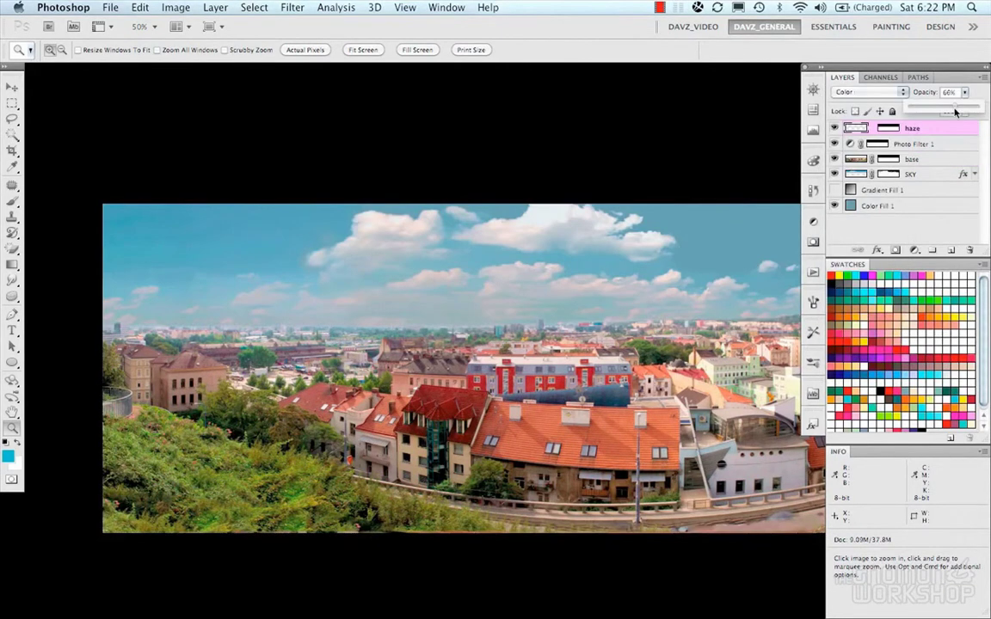
left_click_drag(982, 98, 980, 96)
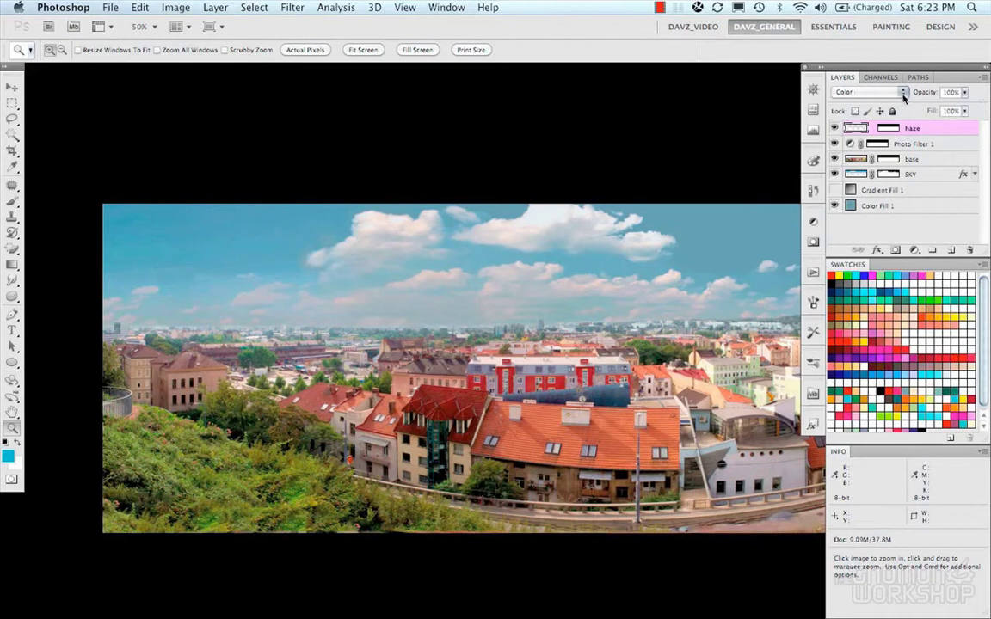
Return the haze layer to Normal blending at 58% opacity and compare the image with the SKY layer hidden
left_click(900, 92)
left_click(864, 75)
left_click(903, 92)
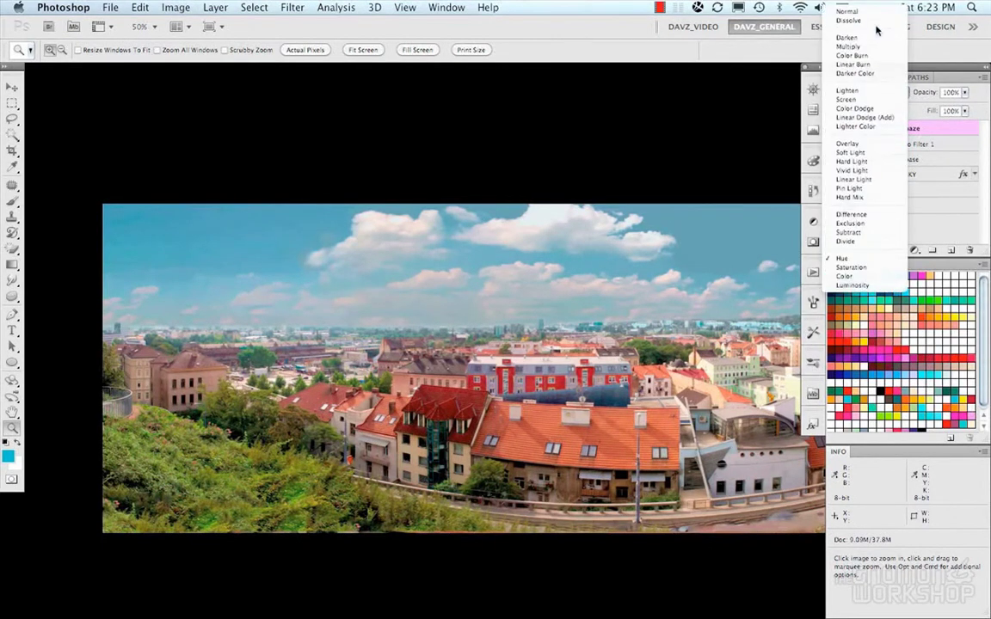
left_click(862, 14)
left_click_drag(964, 92, 931, 111)
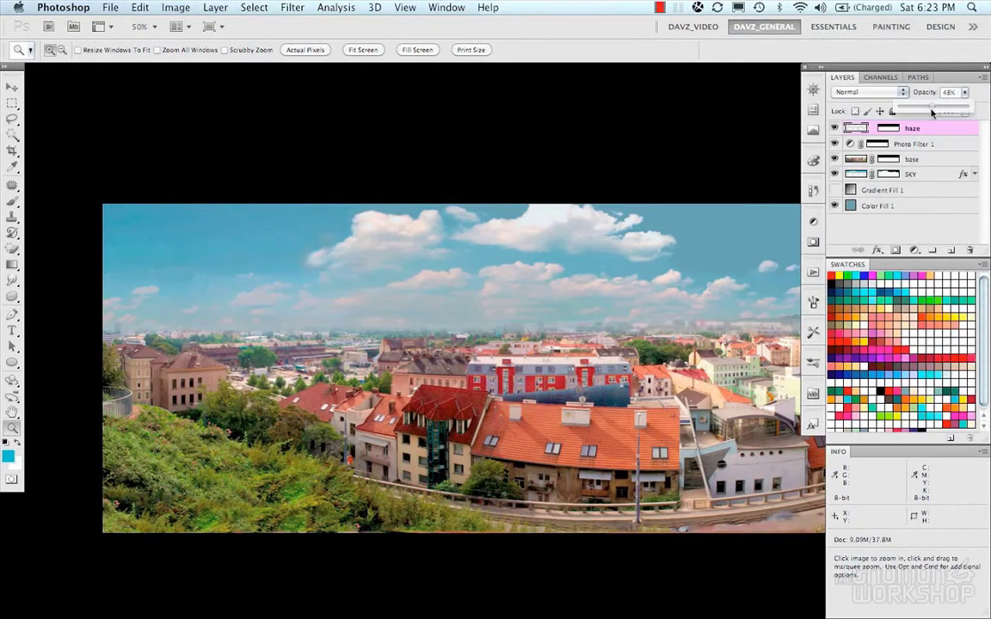
left_click(854, 129)
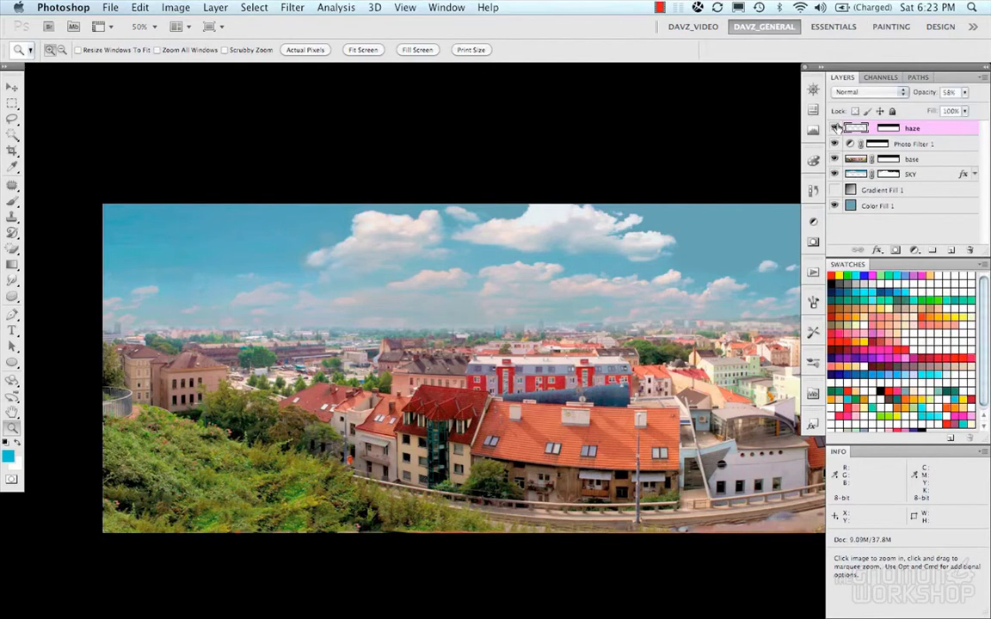
left_click(834, 174)
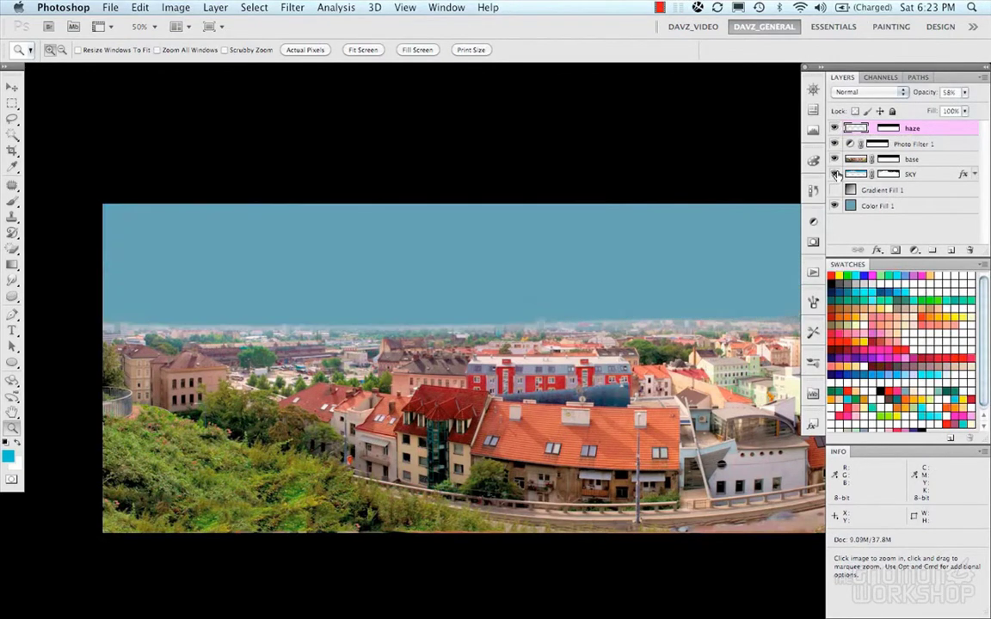
left_click(834, 175)
Set up Reduce Noise on the SKY layer with strength 10, details 80%, color noise 20%, sharpening 0% and Remove JPEG Artifact, checking the clouds
left_click(736, 196)
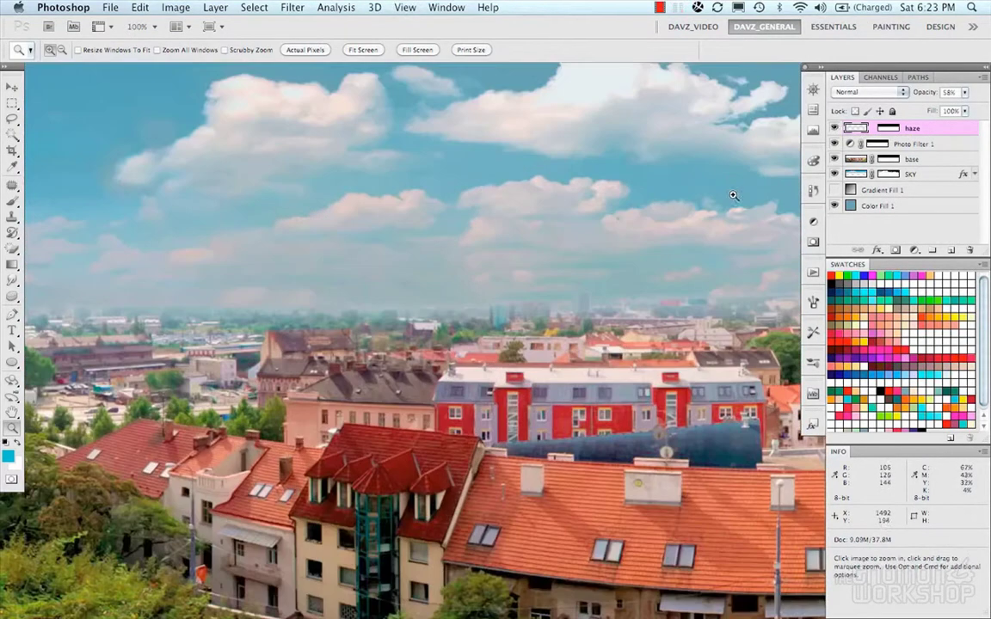
left_click(862, 173)
left_click(292, 7)
mouse_move(361, 194)
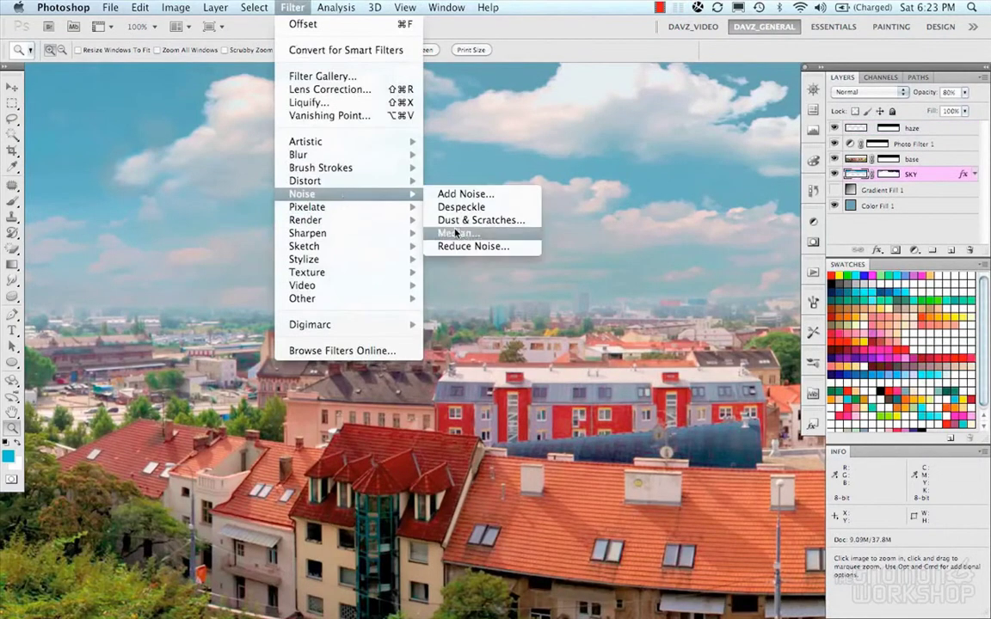
left_click(460, 246)
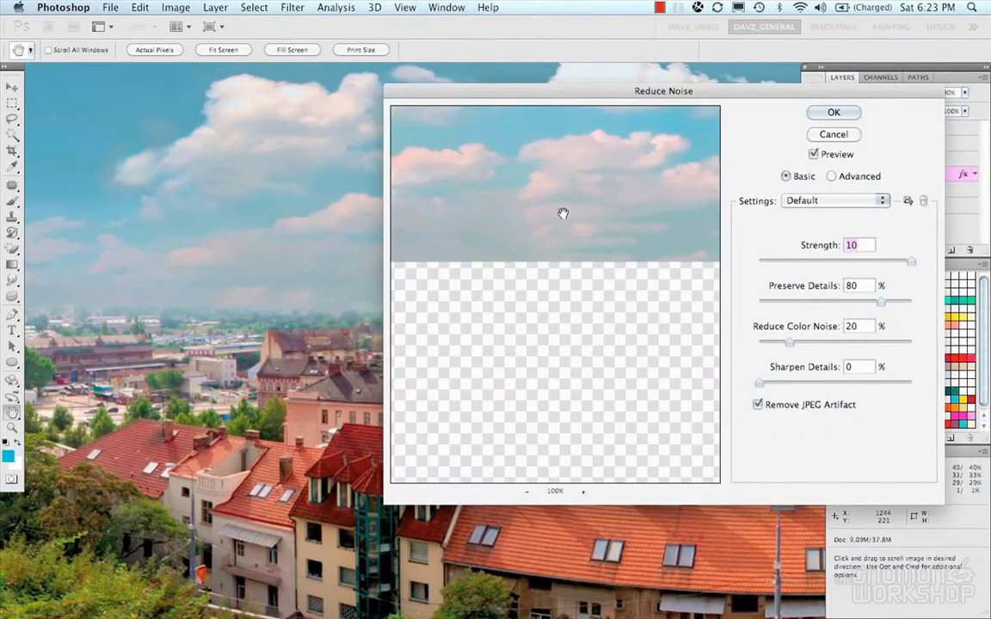
left_click_drag(563, 214, 535, 221)
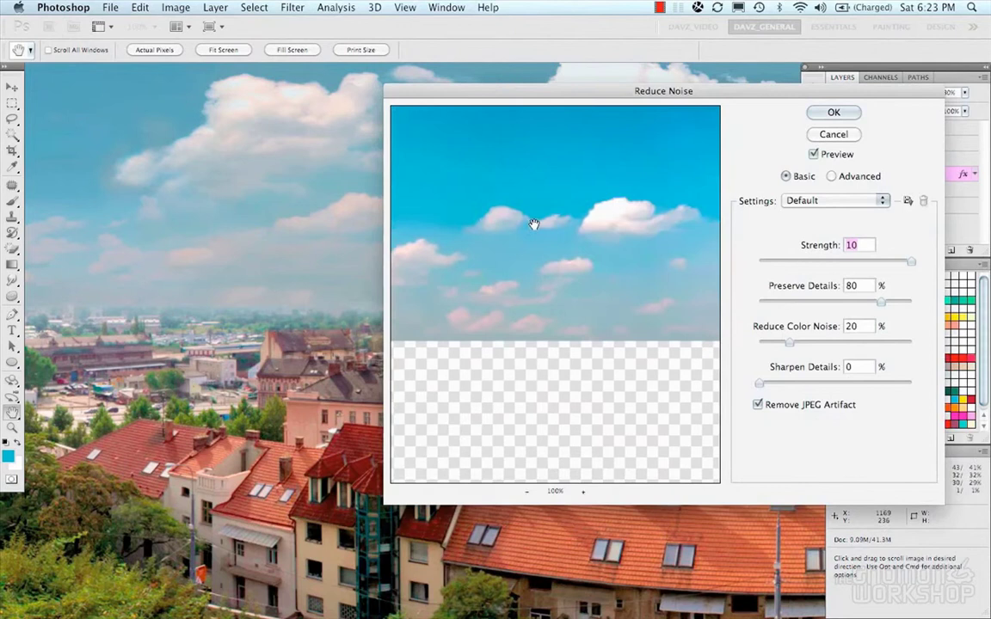
left_click_drag(557, 250, 567, 272)
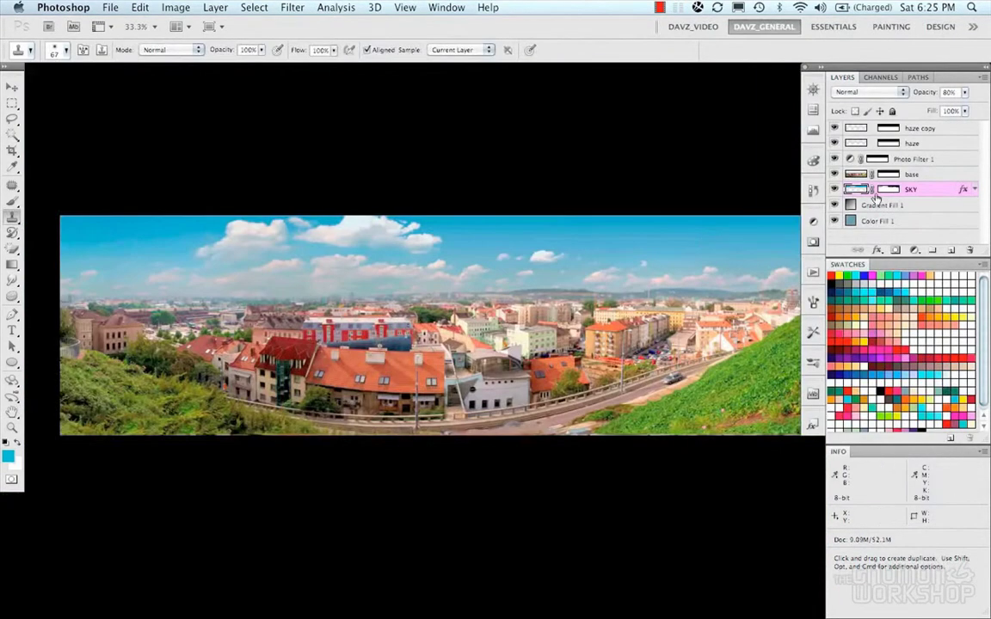
Apply the SKY layer's mask permanently to the layer
right_click(875, 198)
left_click(774, 226)
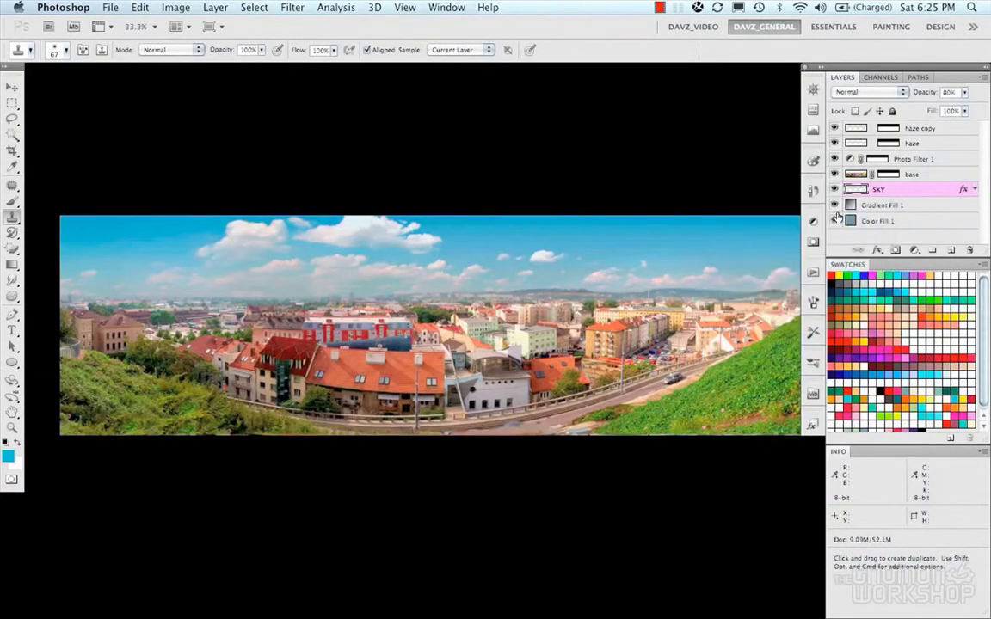
right_click(663, 255)
Add a gradient fill layer above SKY with the Neutral Density Heavy 3 preset, repositioned in the sky and set to Overlay
double_click(775, 330)
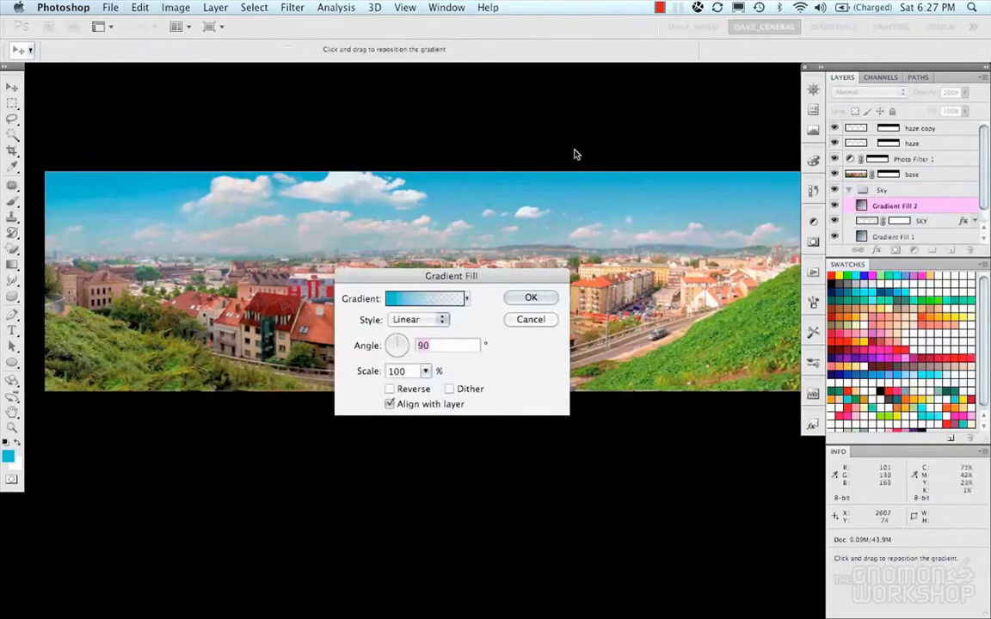
left_click(425, 297)
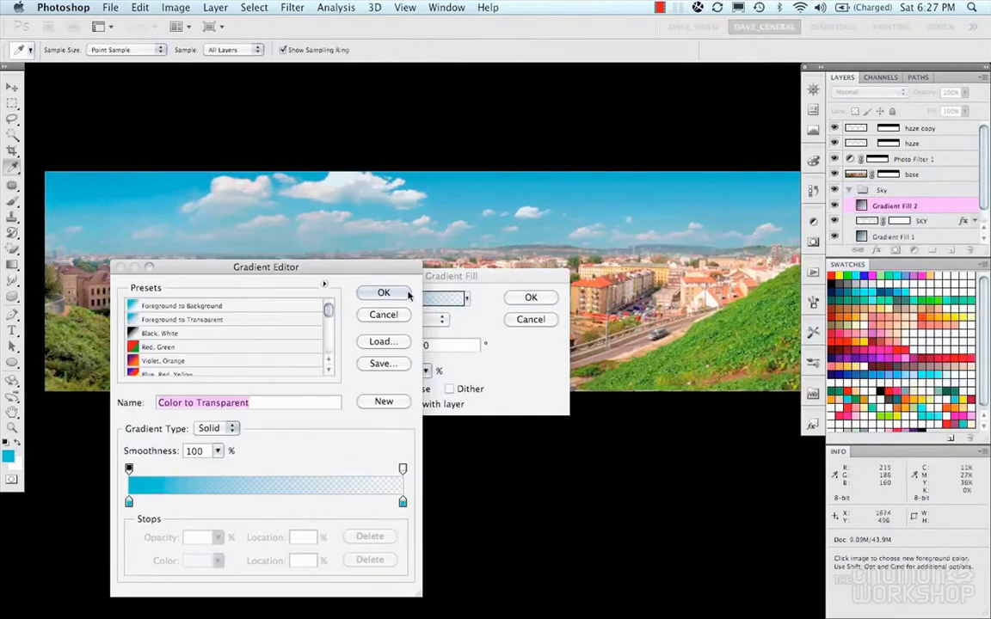
left_click_drag(328, 306, 328, 352)
left_click(228, 369)
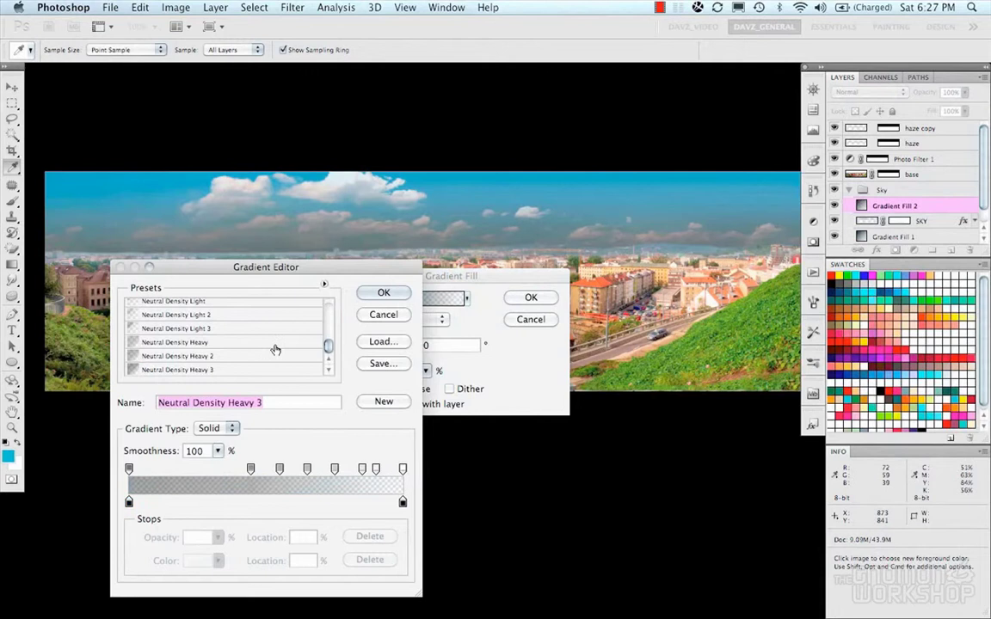
left_click(384, 292)
left_click_drag(447, 258, 427, 205)
key("Return")
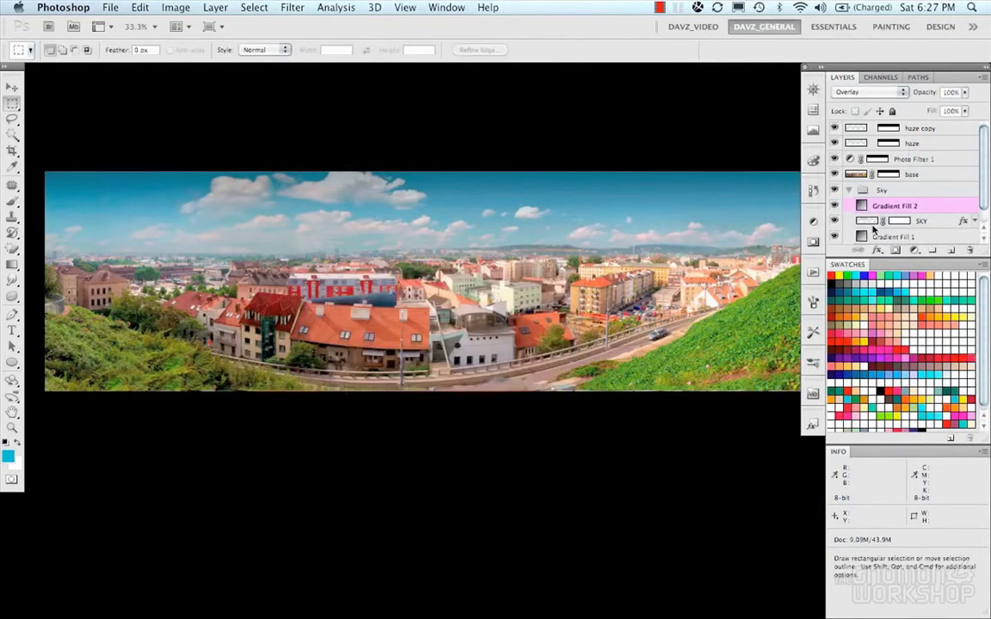
Reverse the Gradient Fill 2 gradient, set its scale to 50% and open its gradient for editing
scroll(861, 178, "down", 1)
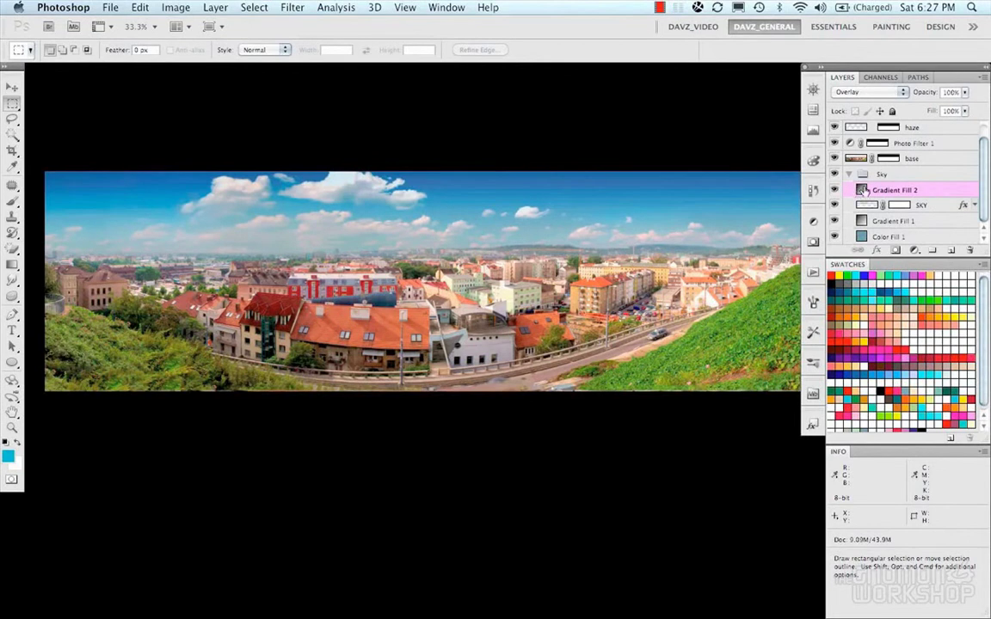
double_click(862, 189)
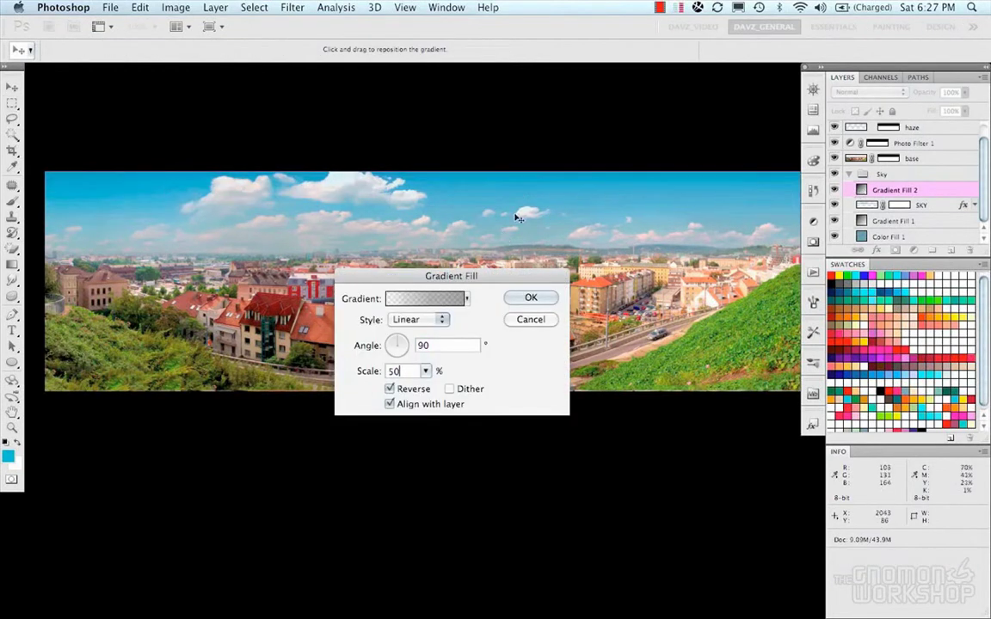
left_click(425, 298)
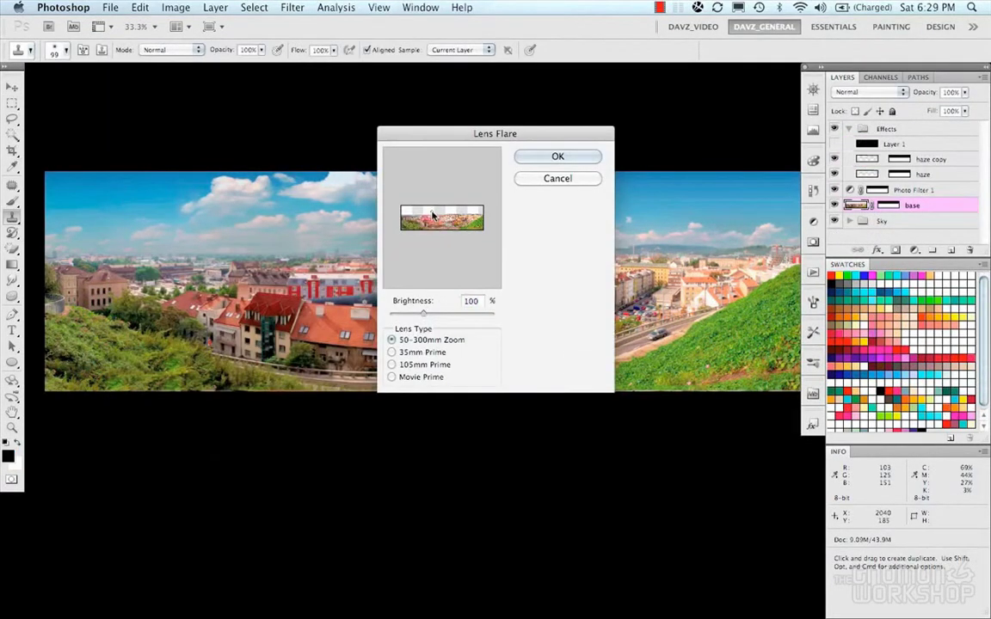
Render a lens flare at 100% brightness on the black Layer 1 instead of the base layer, and set Layer 1 to Screen
left_click(422, 375)
left_click(545, 159)
key("super+z")
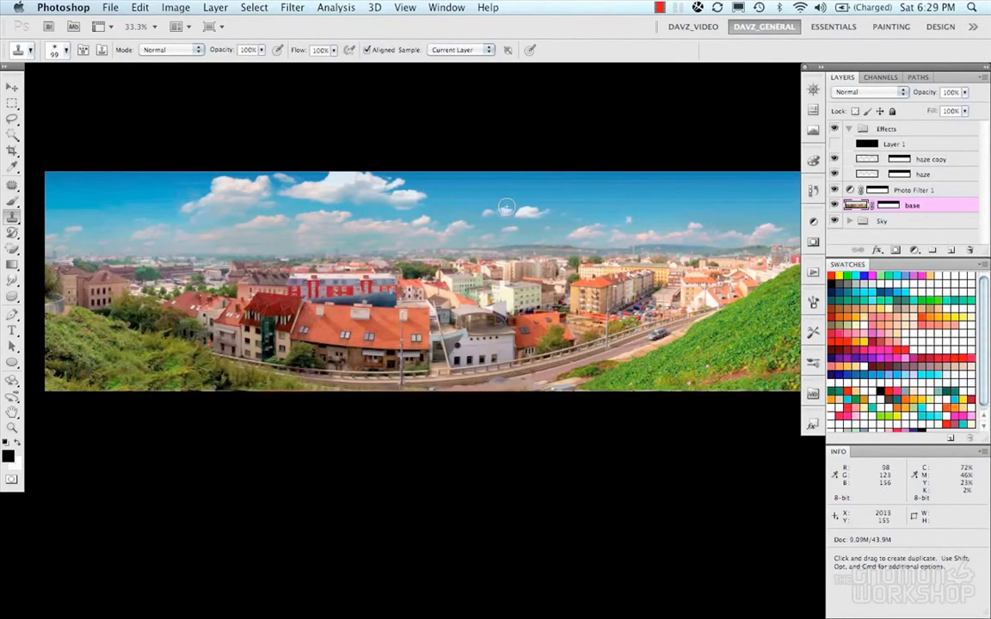
left_click(862, 146)
key("super+f")
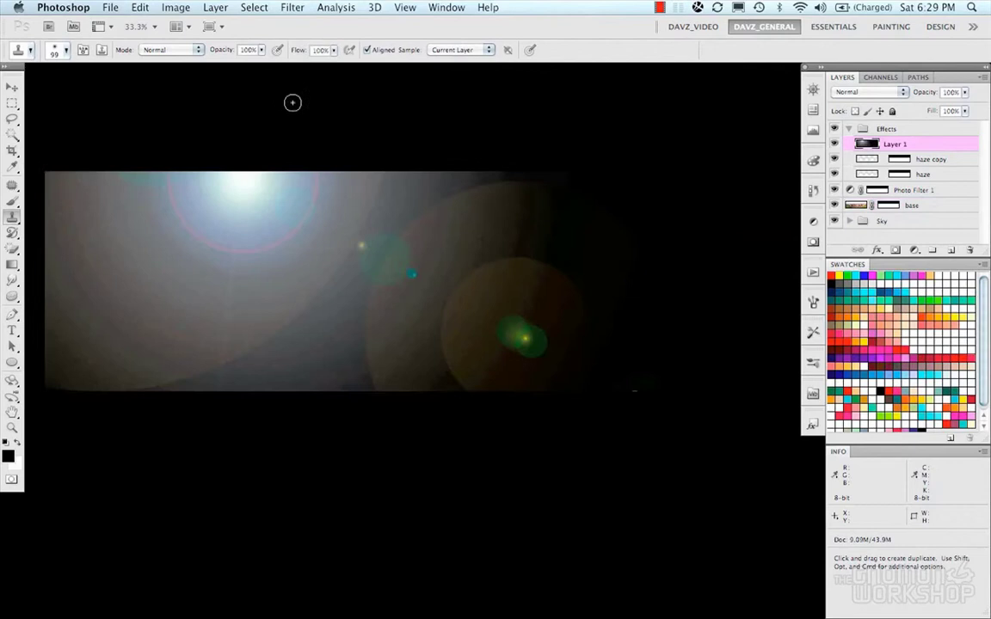
left_click(868, 92)
left_click(765, 177)
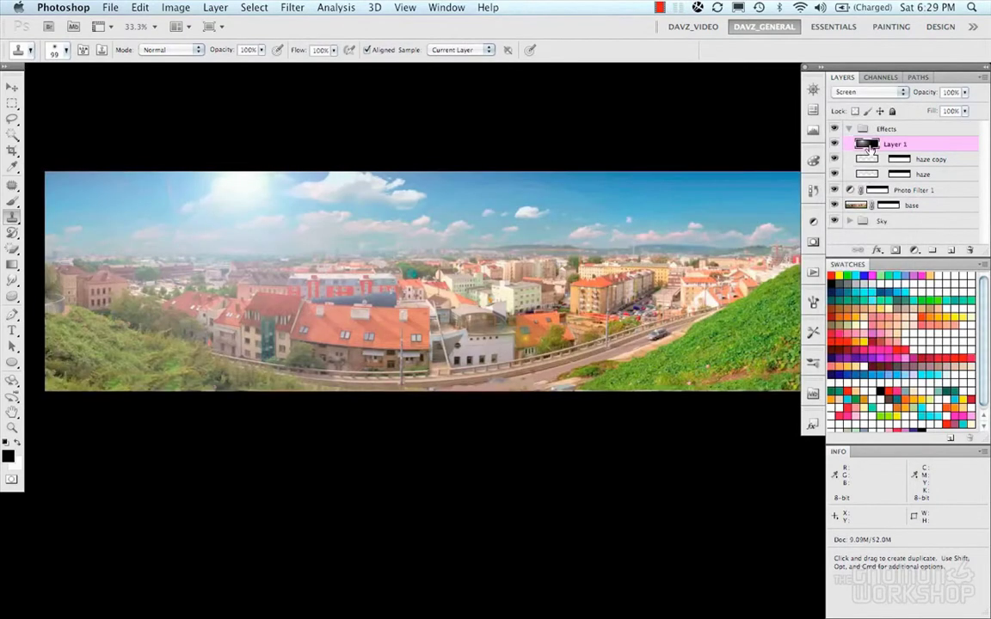
Reposition the flare around the large clouds and mask it out elsewhere with a 462 px black brush
mouse_move(308, 224)
left_mouse_down()
mouse_move(265, 179)
mouse_move(301, 166)
left_mouse_up()
left_click(896, 251)
key("b")
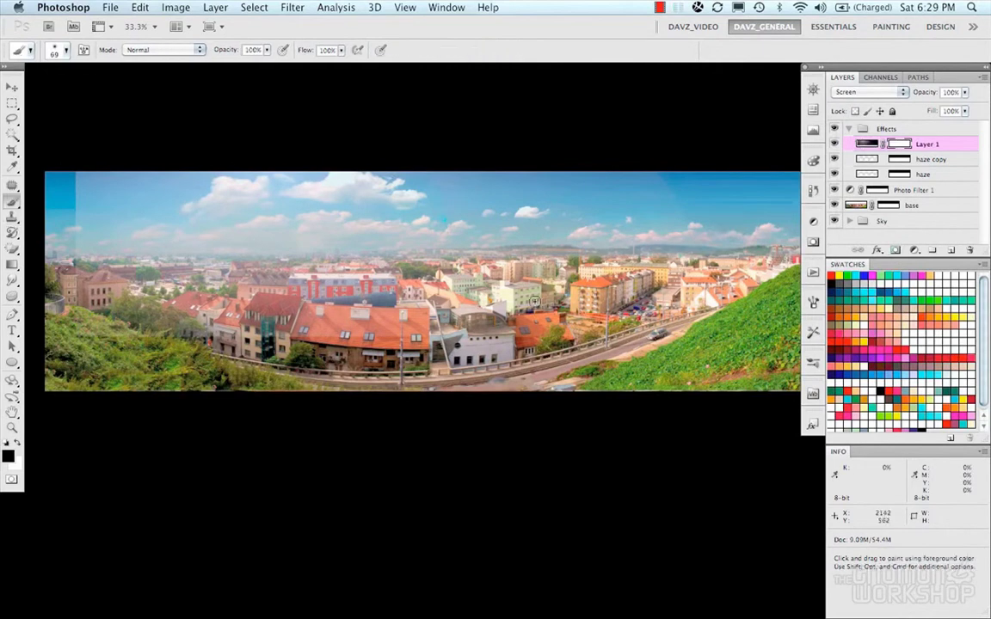
key("super+minus")
mouse_move(188, 246)
left_mouse_down()
mouse_move(234, 249)
mouse_move(300, 280)
mouse_move(510, 237)
mouse_move(471, 273)
mouse_move(531, 282)
left_mouse_up()
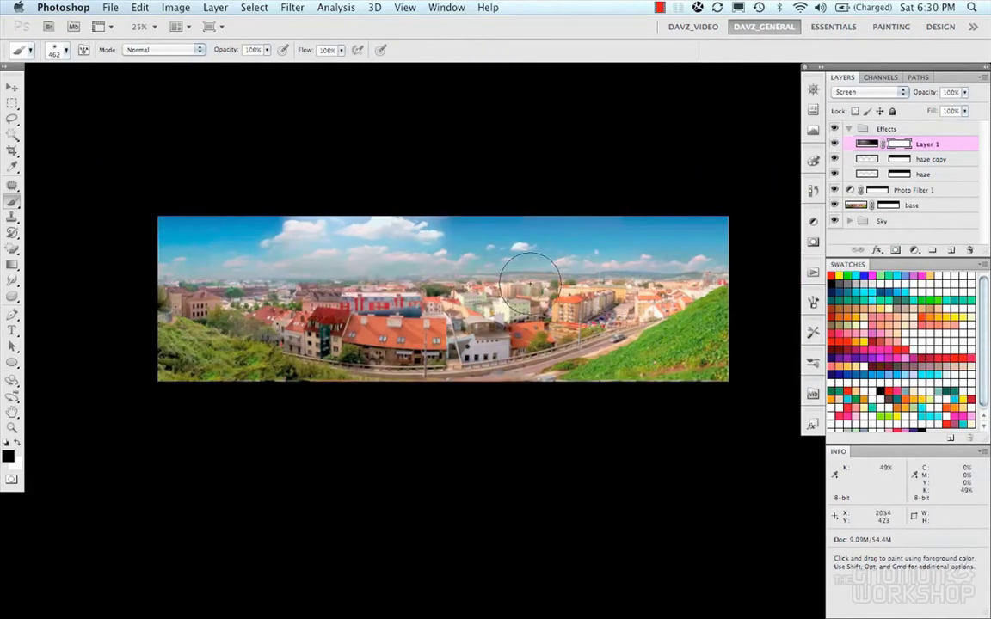
View Layer 1's mask on its own and fill the stray light patches around the cloud glow with black
left_click(898, 143, "alt")
left_click_drag(725, 389, 163, 383)
key("m")
left_click_drag(120, 214, 225, 390)
left_click_drag(693, 384, 225, 311)
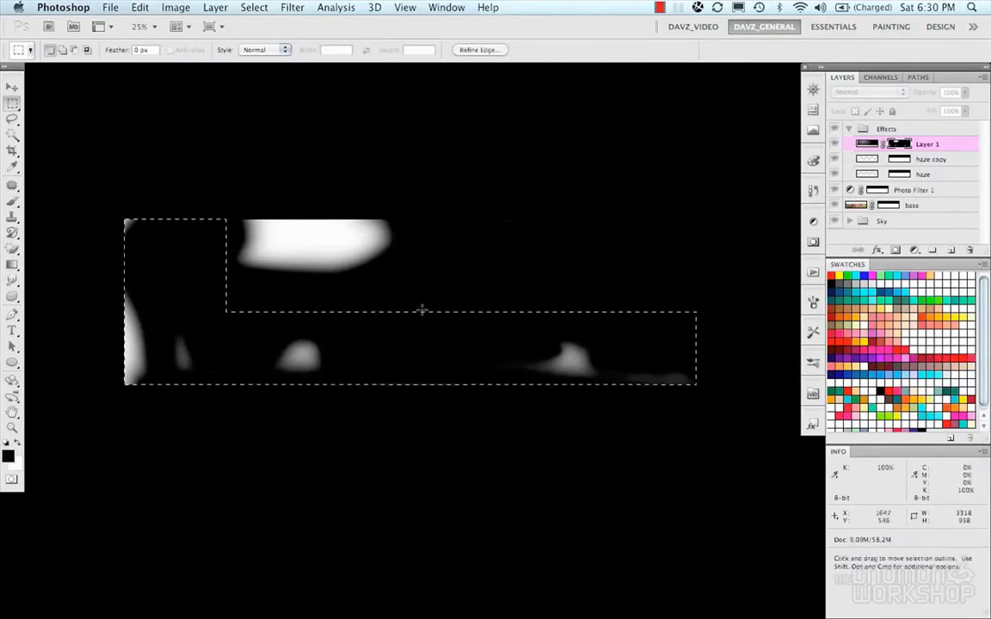
key("super+Delete")
key("alt+Delete")
key("super+d")
key("r")
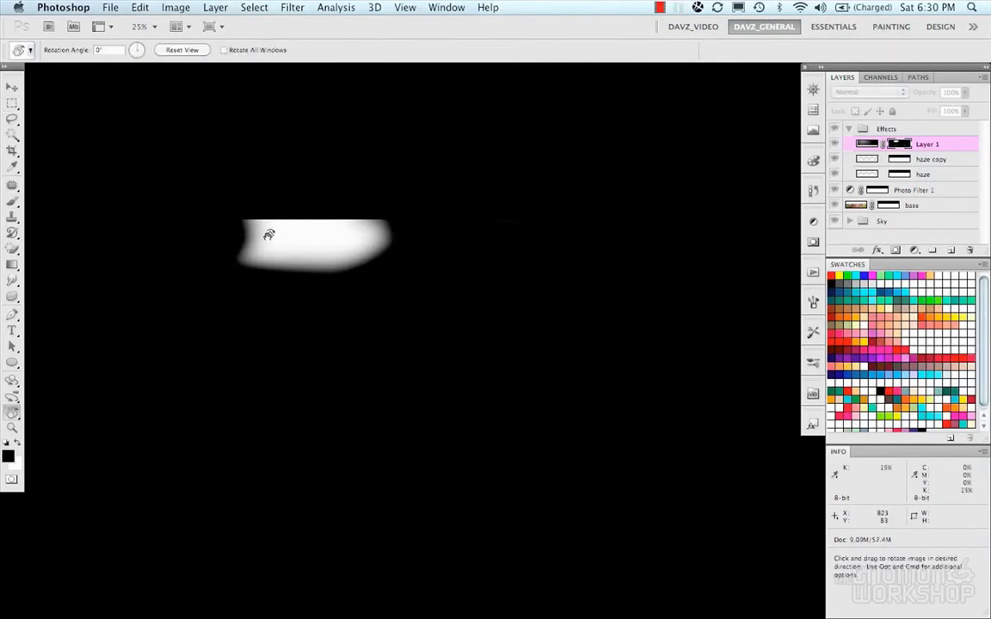
key("b")
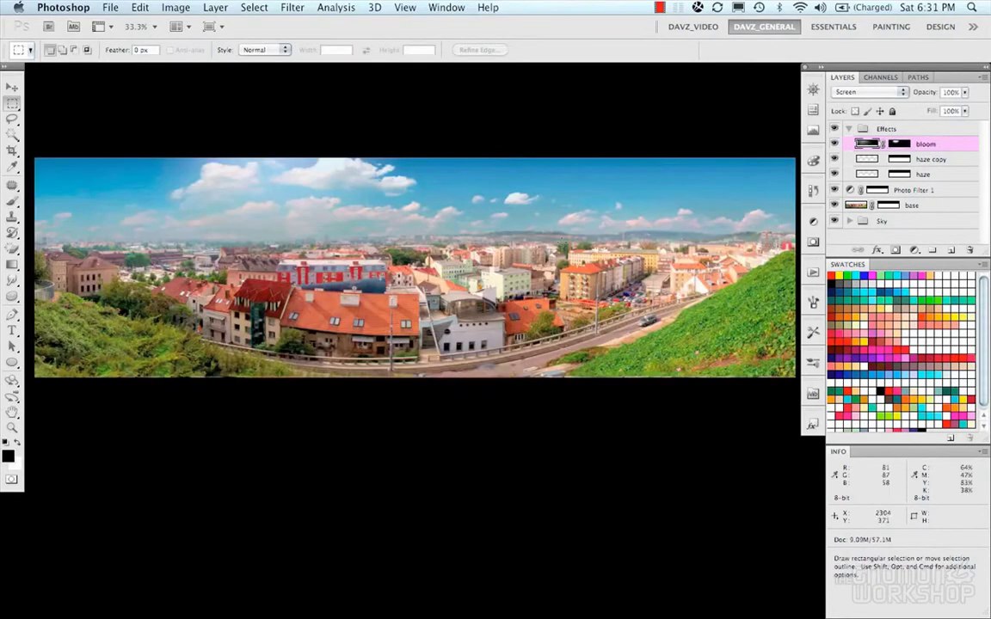
Collapse the Effects group and add a Levels adjustment layer above Photo Filter 1
left_click(849, 130)
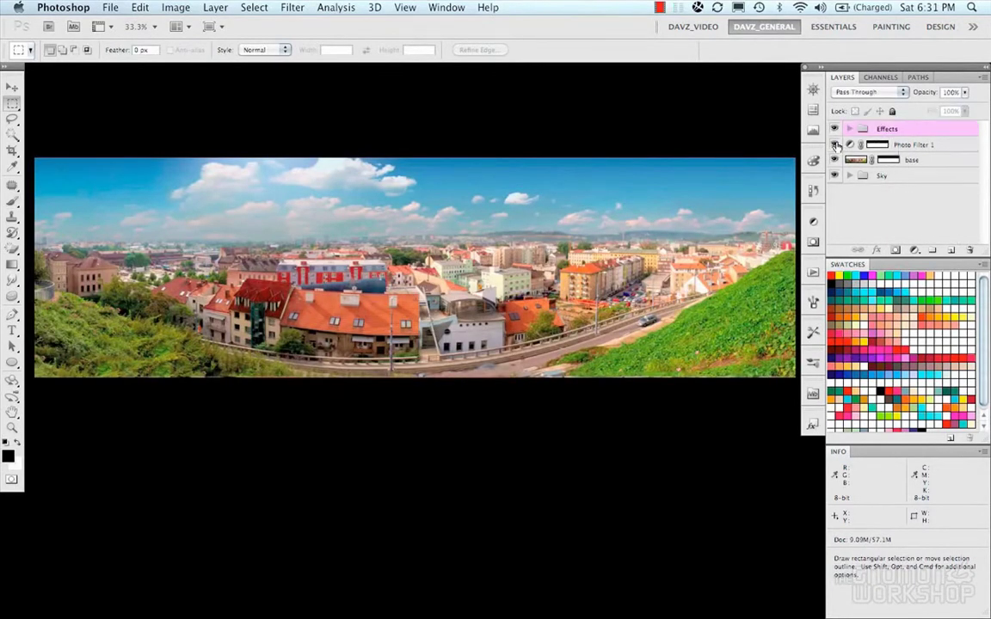
left_click(890, 144)
left_click(914, 249)
left_click(864, 323)
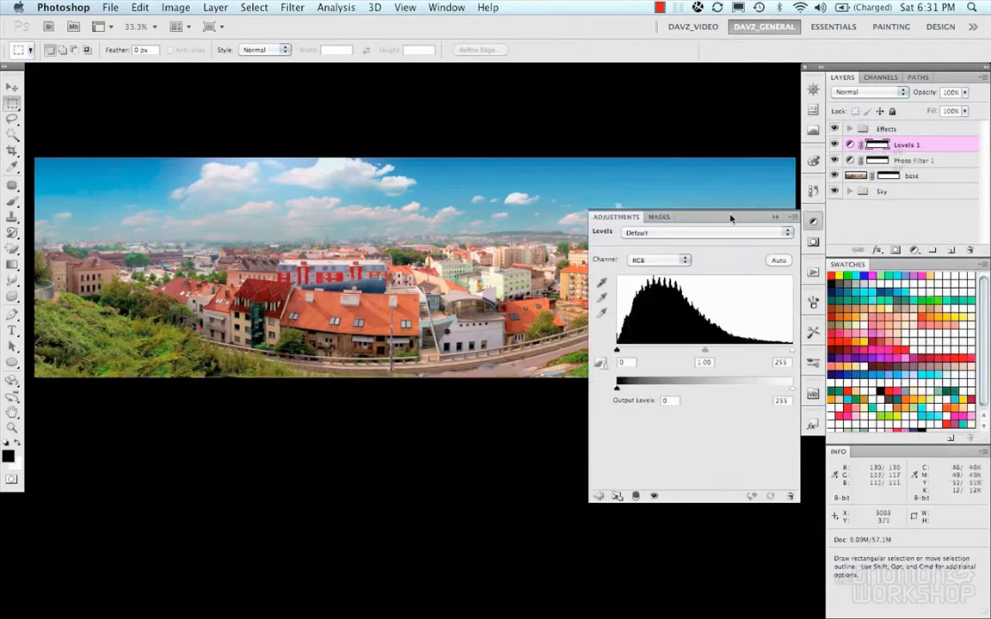
Try input levels of 8, 1.11 and 234 on Levels 1, and delete that adjustment layer
left_click_drag(791, 354, 778, 353)
left_click_drag(617, 351, 621, 352)
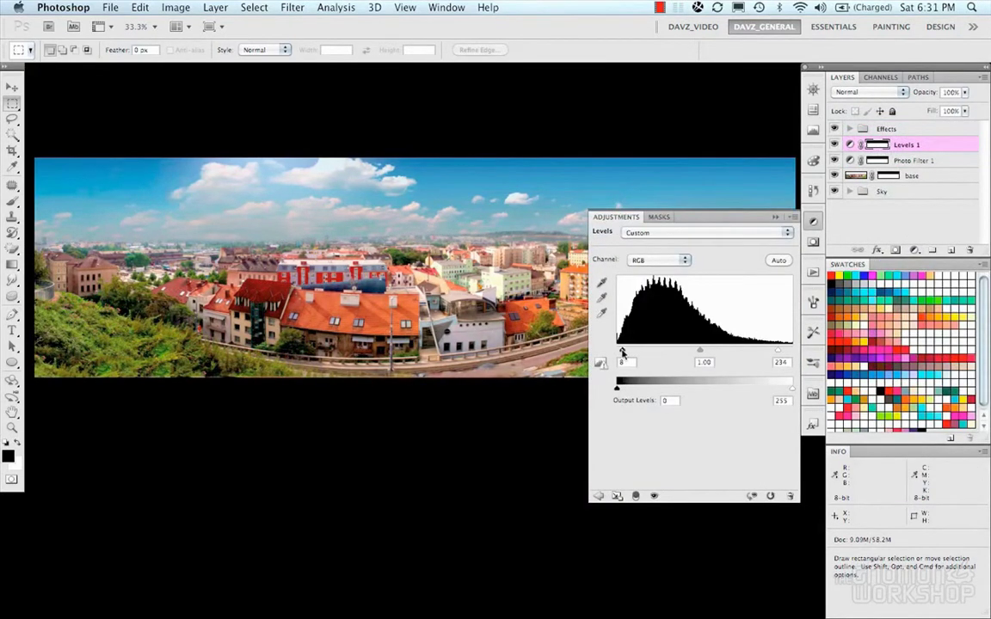
left_click_drag(699, 351, 694, 353)
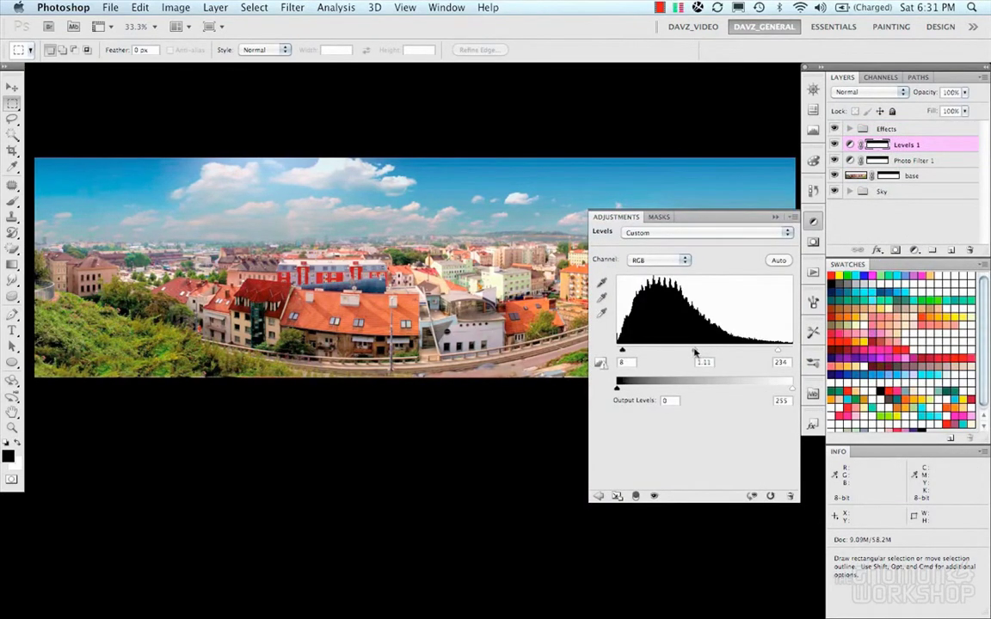
left_click(813, 222)
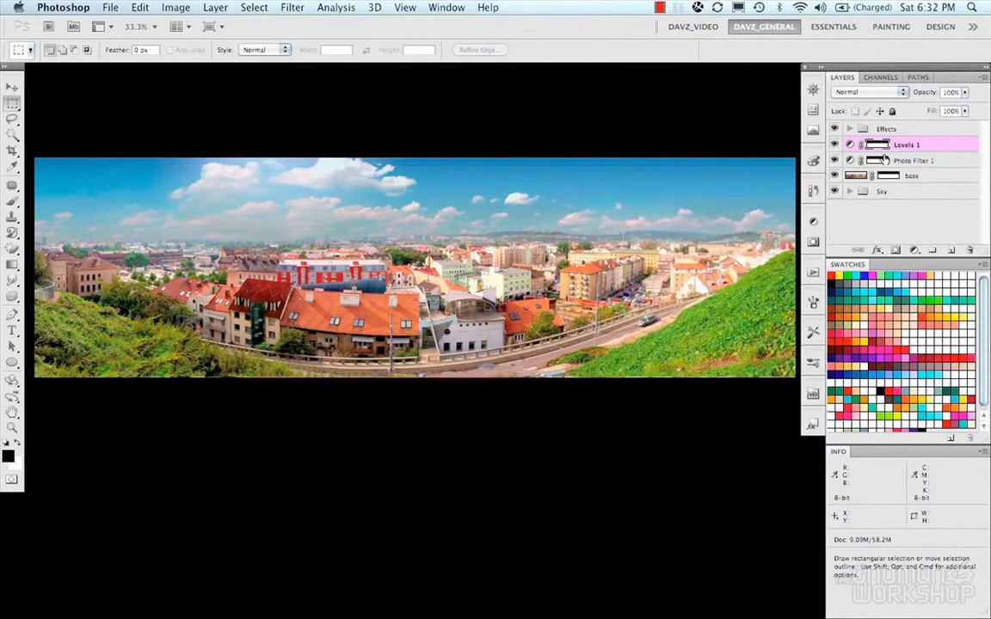
key("Delete")
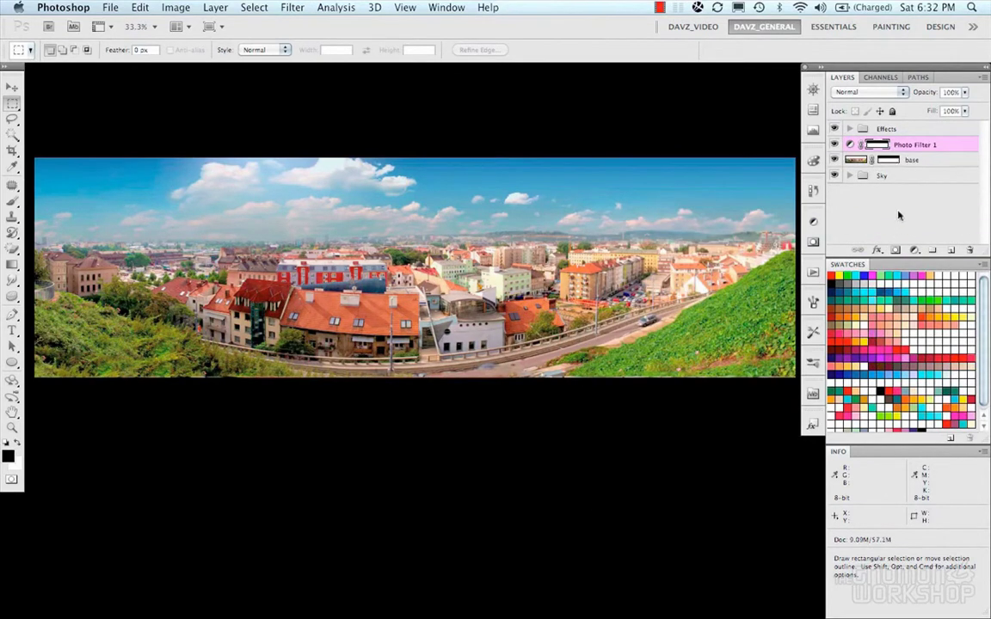
Add a Color Balance adjustment above Photo Filter 1, setting the shadows to green +5 and blue +7 and shifting them slightly towards cyan
left_click(915, 252)
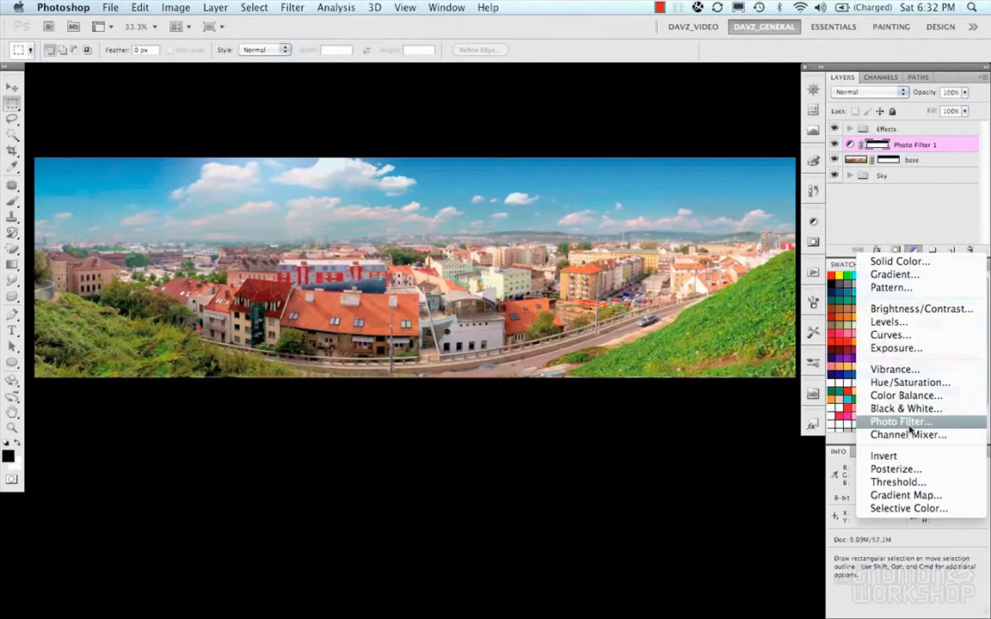
left_click(905, 395)
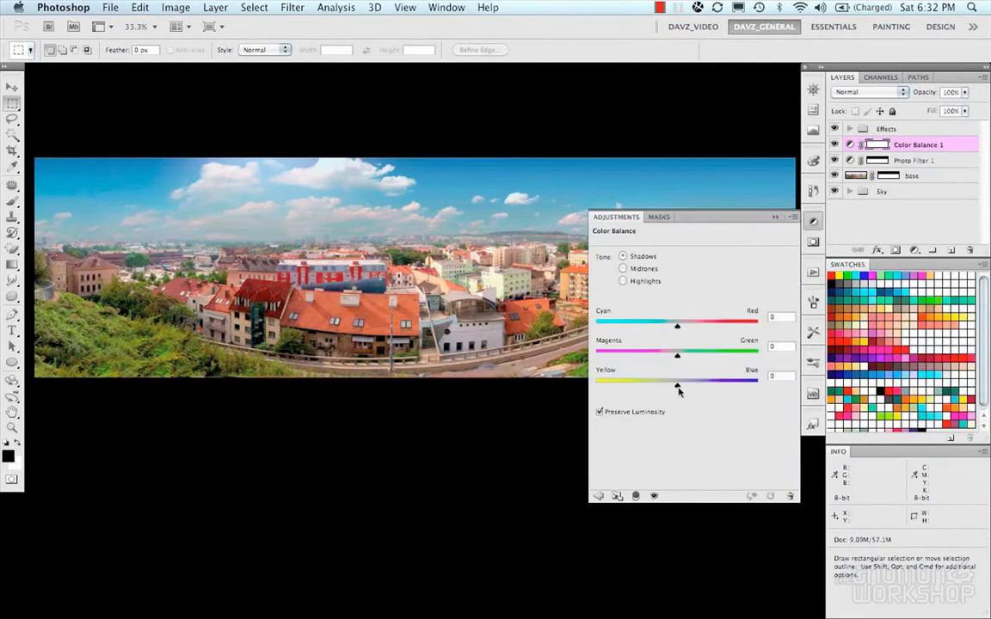
left_click_drag(676, 387, 681, 387)
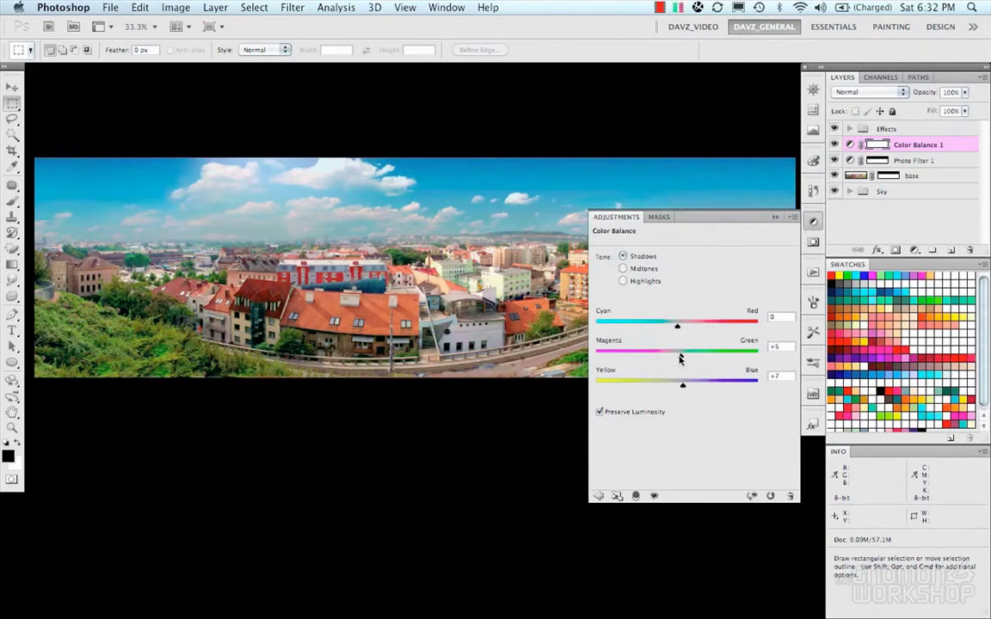
left_click_drag(677, 326, 673, 334)
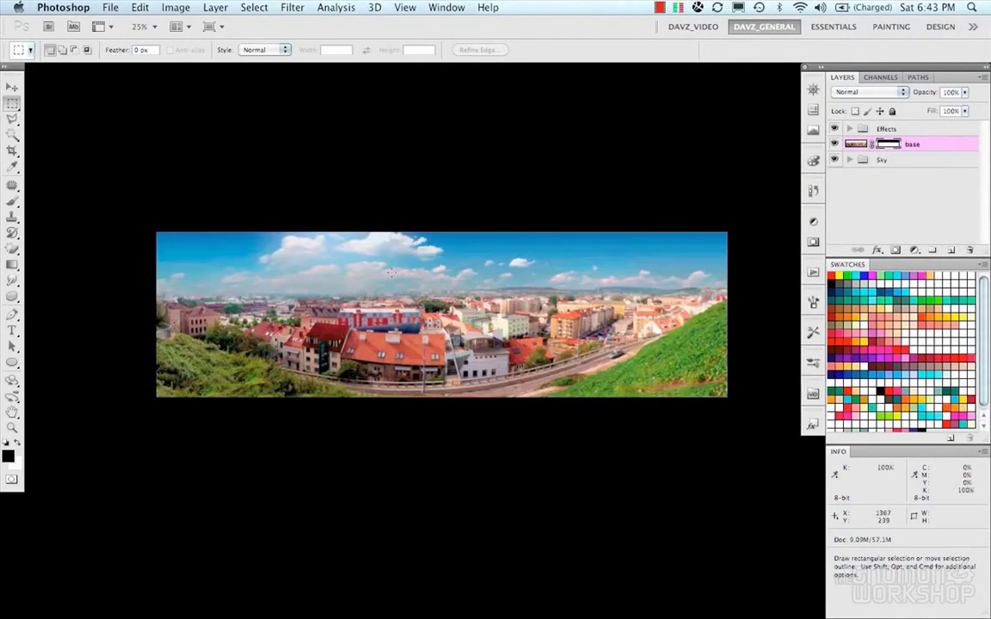
Crop the panorama at its full width, trimming only a thin strip off the bottom edge with snapping off
key("c")
left_click_drag(168, 242, 721, 356)
left_click_drag(444, 242, 444, 233)
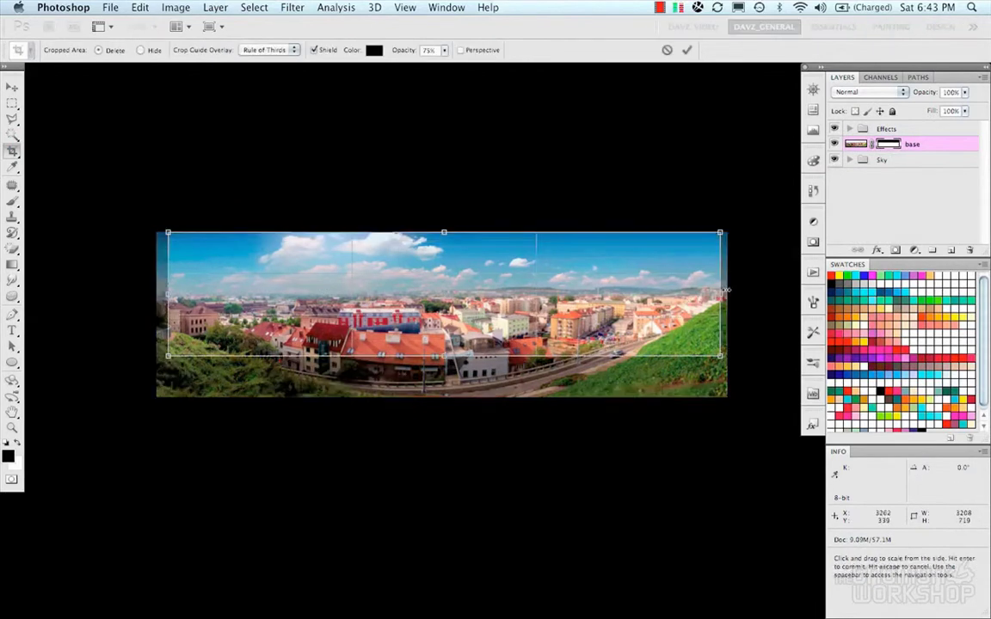
left_click_drag(720, 295, 728, 295)
left_click_drag(168, 294, 156, 294)
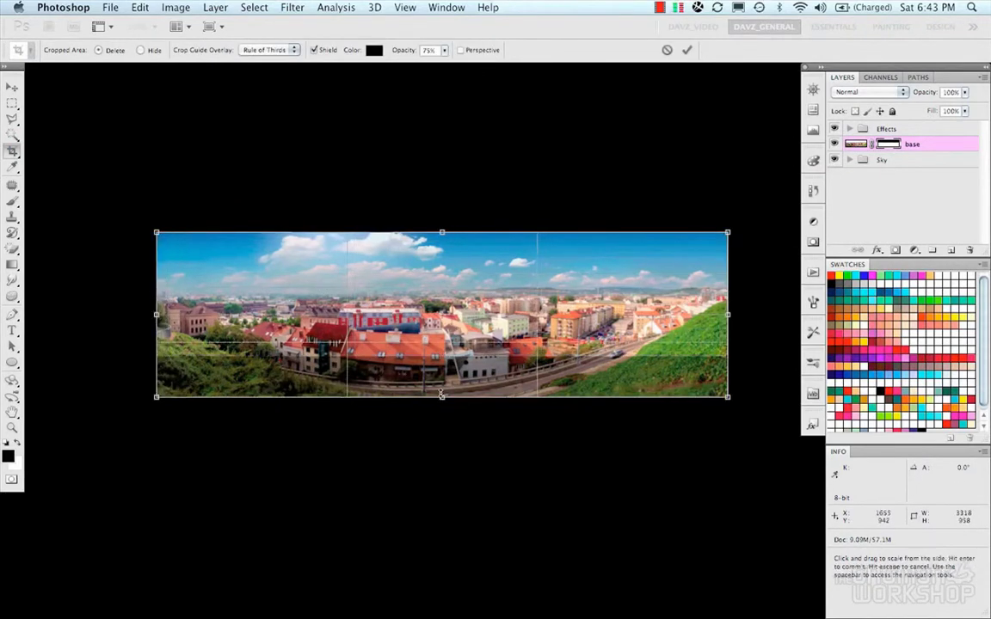
left_click_drag(442, 356, 443, 398)
left_click(405, 8)
left_click(431, 285)
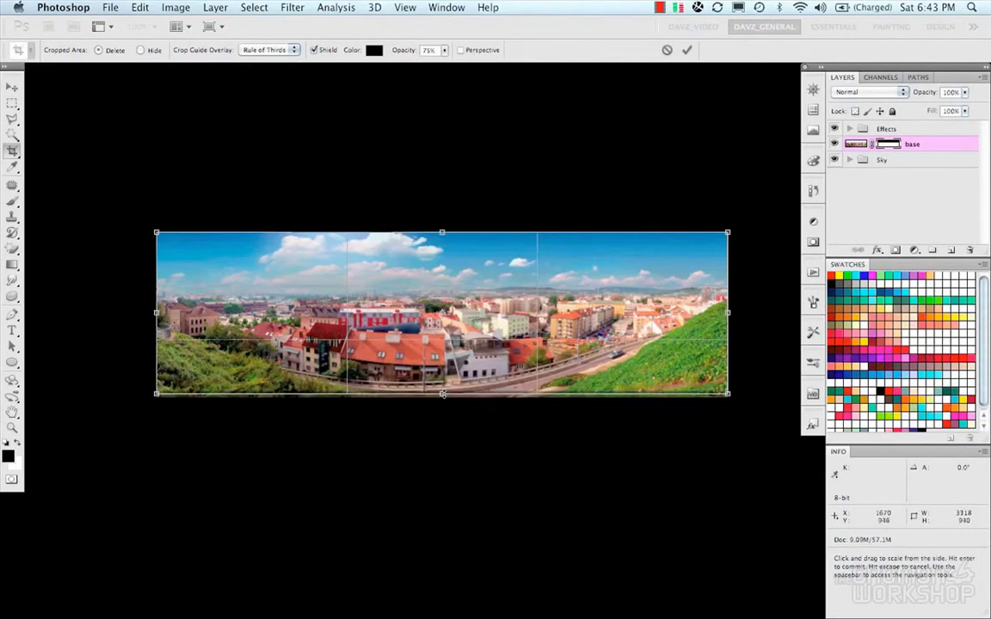
key("Return")
left_click(404, 7)
left_click(431, 289)
Expand the Effects group and add a second Photo Filter adjustment layer
key("super+plus")
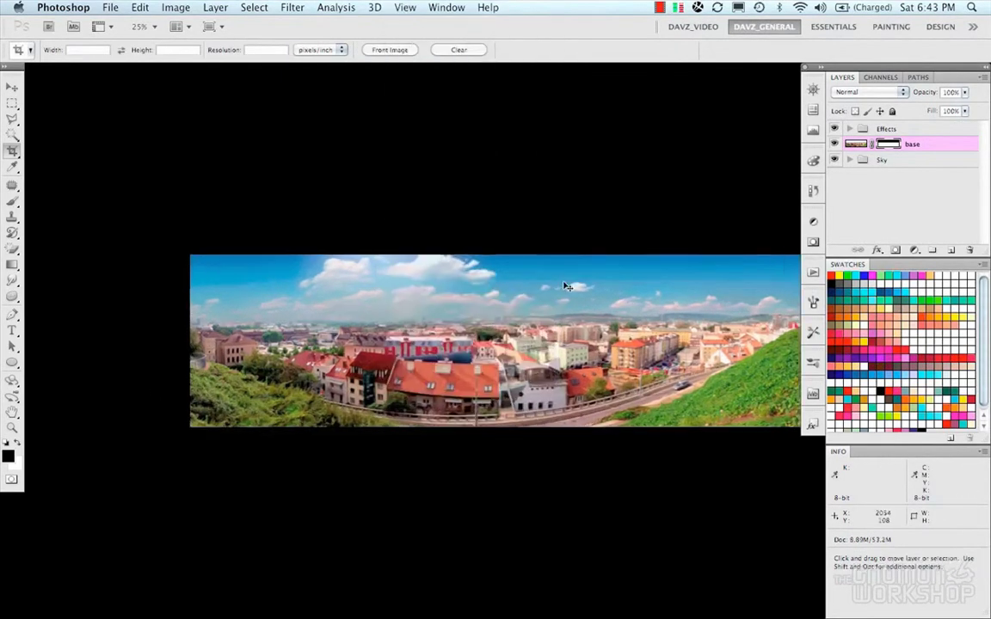
left_click_drag(481, 334, 533, 267)
key("super+z")
key("super+minus")
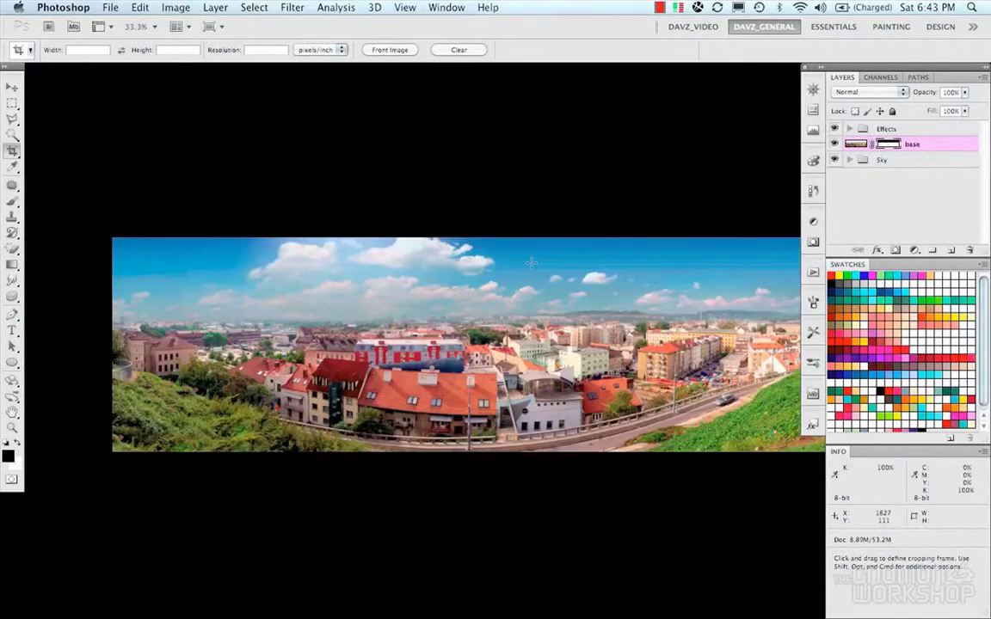
left_click_drag(482, 212, 426, 170)
left_click(850, 128)
left_click(922, 191)
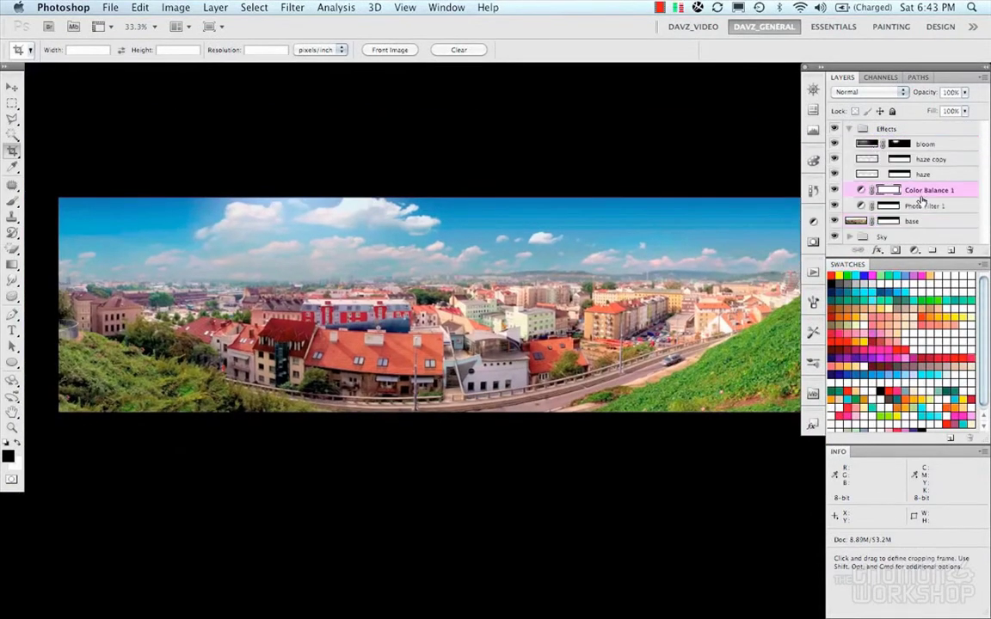
left_click(900, 145)
left_click(894, 236)
left_click(913, 249)
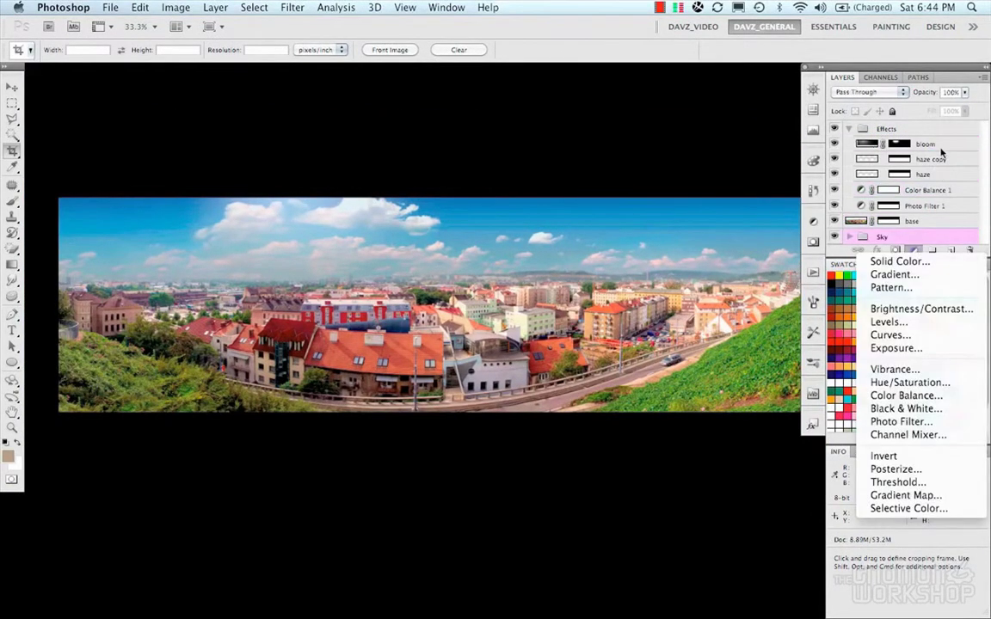
left_click(894, 422)
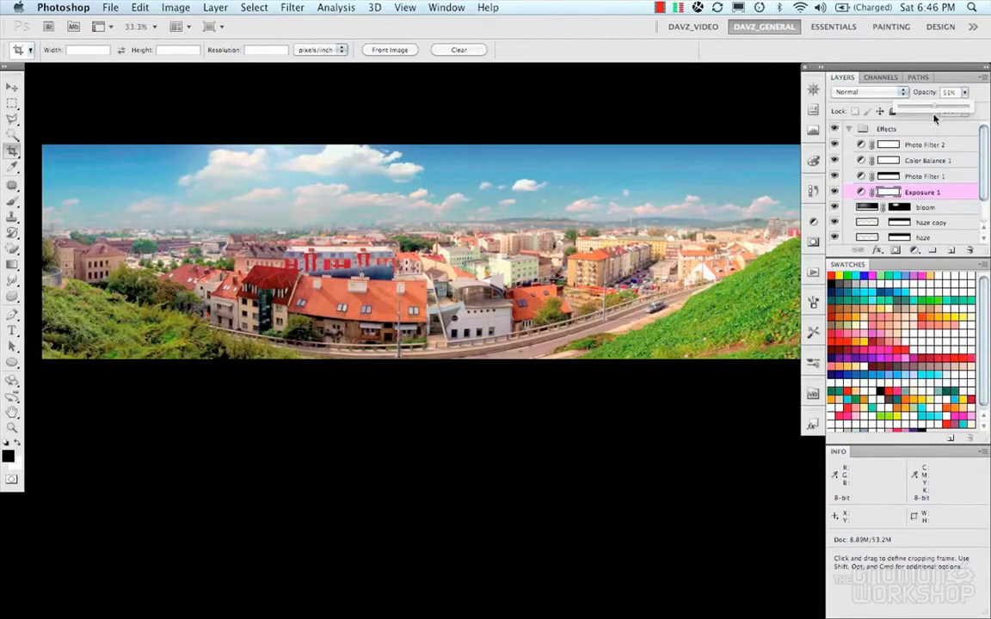
Set the Exposure 1 layer's opacity to 51% and crop the document to the full-canvas selection
left_click_drag(933, 118, 933, 117)
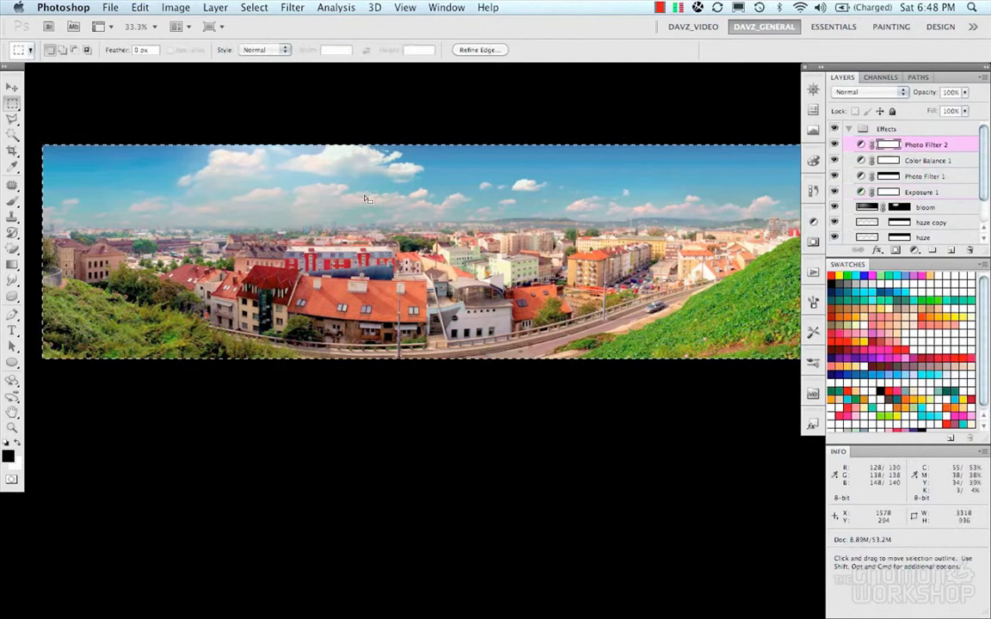
left_click(176, 7)
left_click(185, 167)
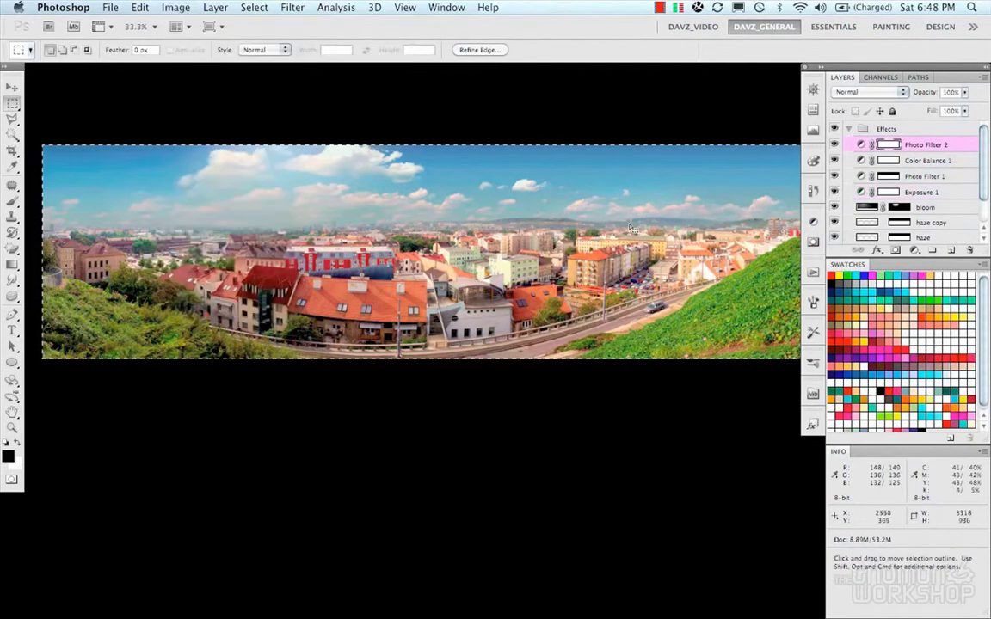
left_click(293, 7)
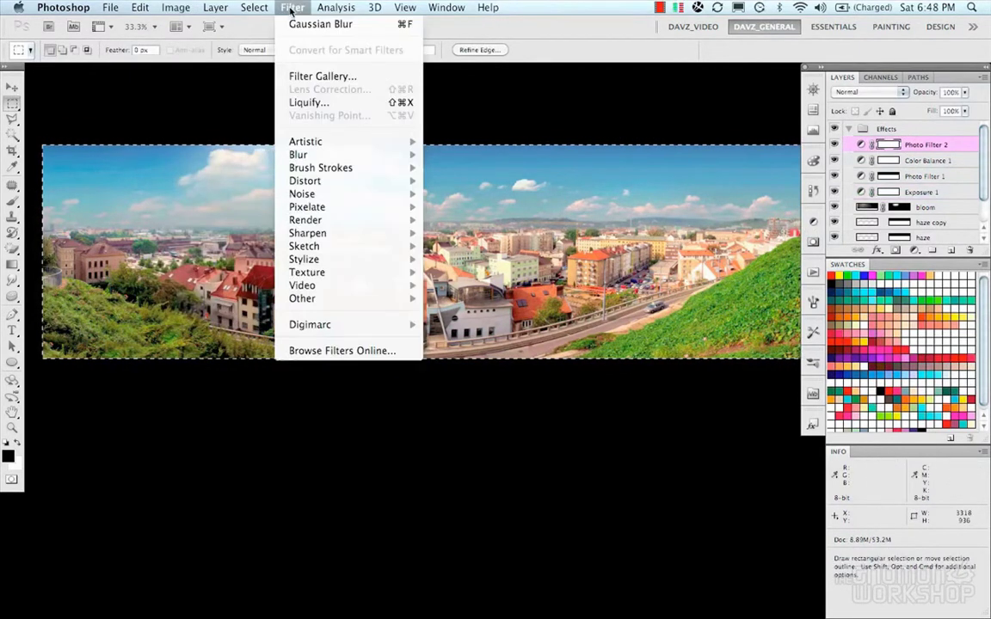
left_click(293, 7)
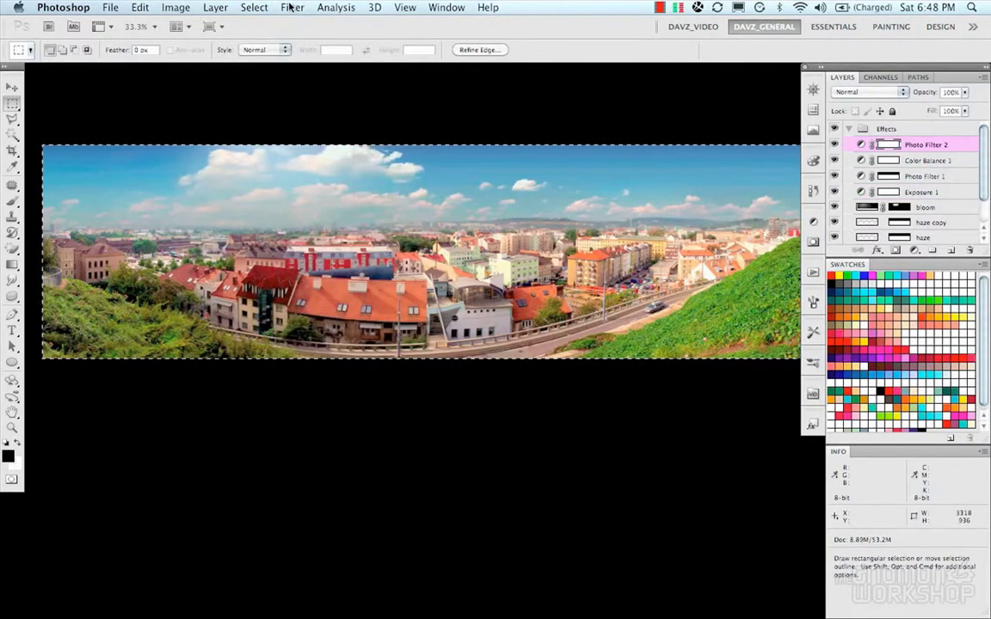
Add a Gradient Fill layer above Photo Filter 2 using the Neutral Density Heavy preset
left_click(913, 250)
left_click(893, 274)
left_click(447, 298)
left_click_drag(329, 311, 329, 347)
left_click(289, 346)
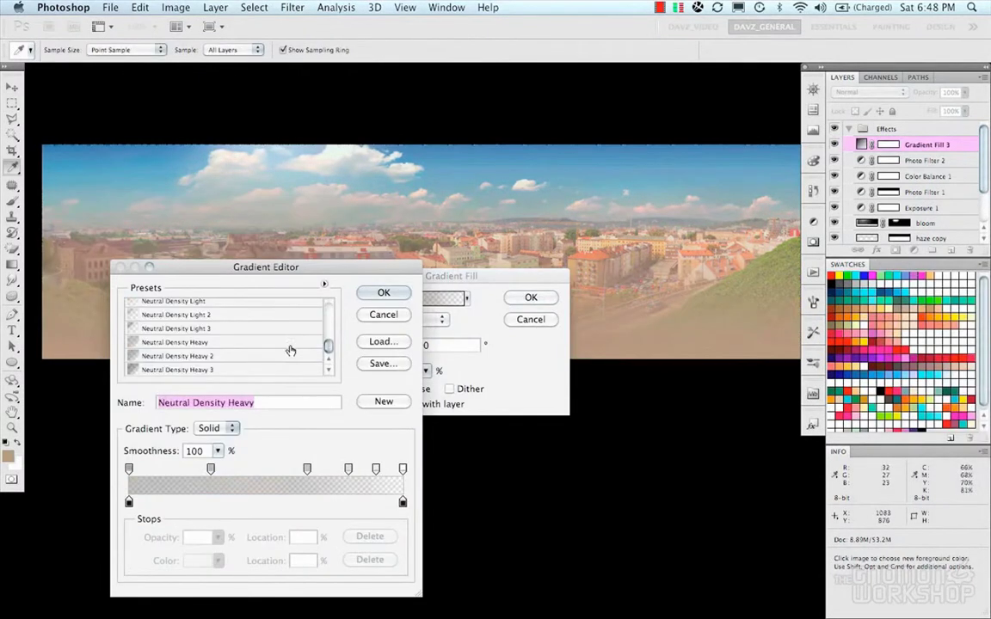
left_click(383, 292)
Replace the fill's gradient with a stronger Neutral Density preset that darkens the foreground to black
left_click(430, 299)
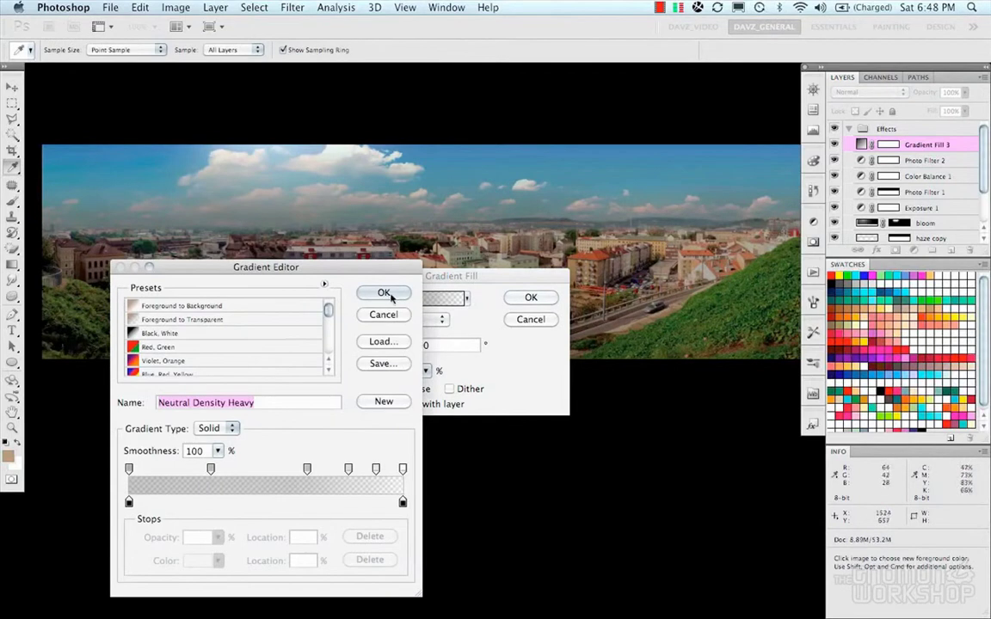
left_click(320, 306)
scroll(281, 353, "down", 5)
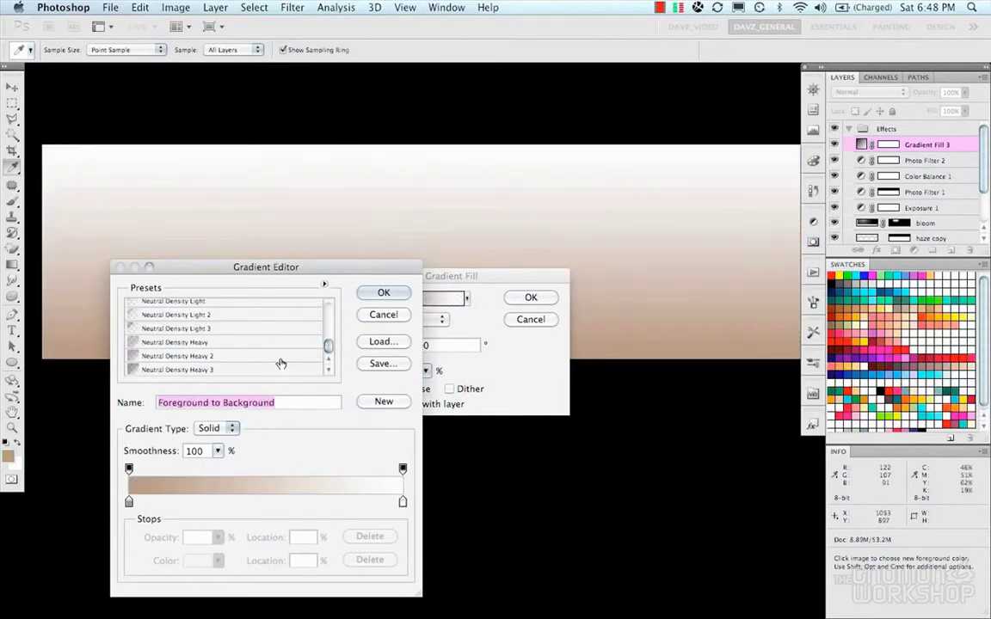
left_click(267, 342)
left_click_drag(328, 348, 330, 342)
left_click(278, 344)
left_click(280, 367)
left_click(289, 367)
left_click(384, 292)
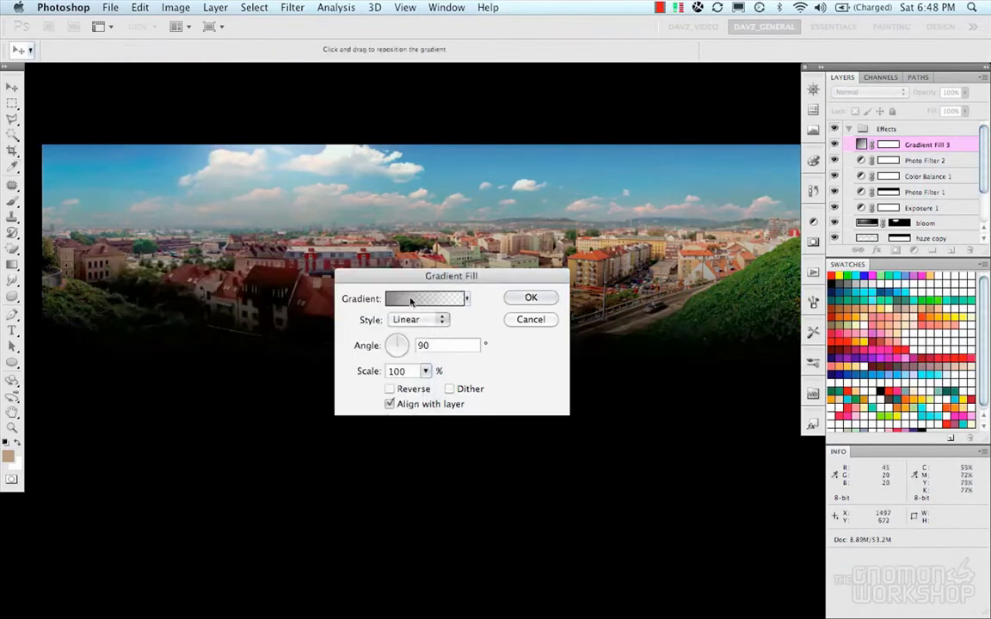
Reverse the gradient fill to darken the picture's corners, and reposition its black color stop and color midpoint
left_click(411, 388)
left_click(424, 298)
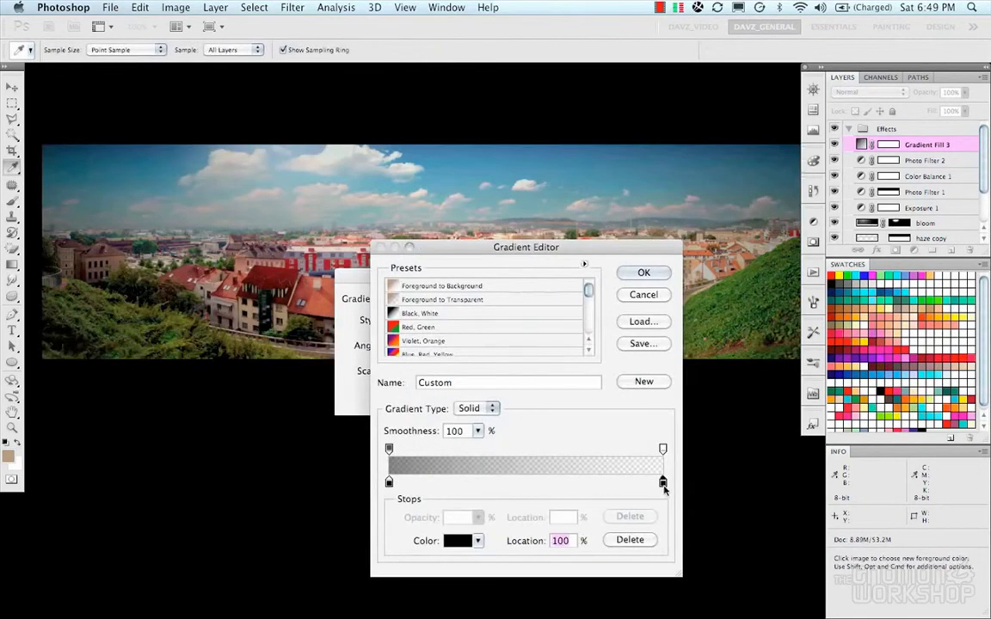
double_click(663, 485)
left_click(690, 364)
mouse_move(663, 485)
left_mouse_down()
mouse_move(649, 483)
mouse_move(654, 496)
left_mouse_up()
left_click(663, 485)
left_click_drag(525, 483, 478, 487)
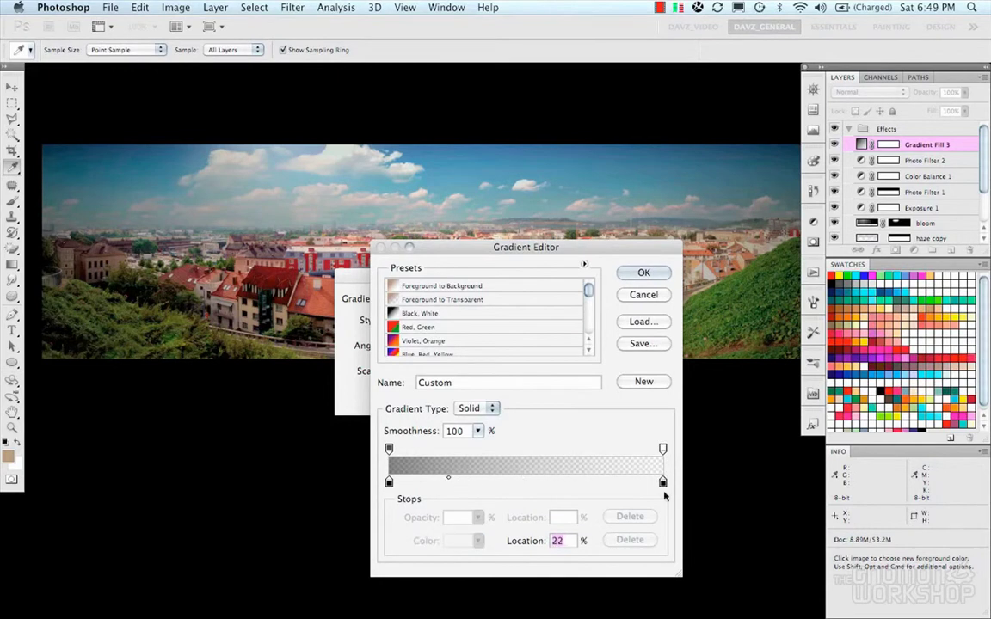
left_click_drag(662, 484, 599, 486)
left_click_drag(448, 485, 607, 482)
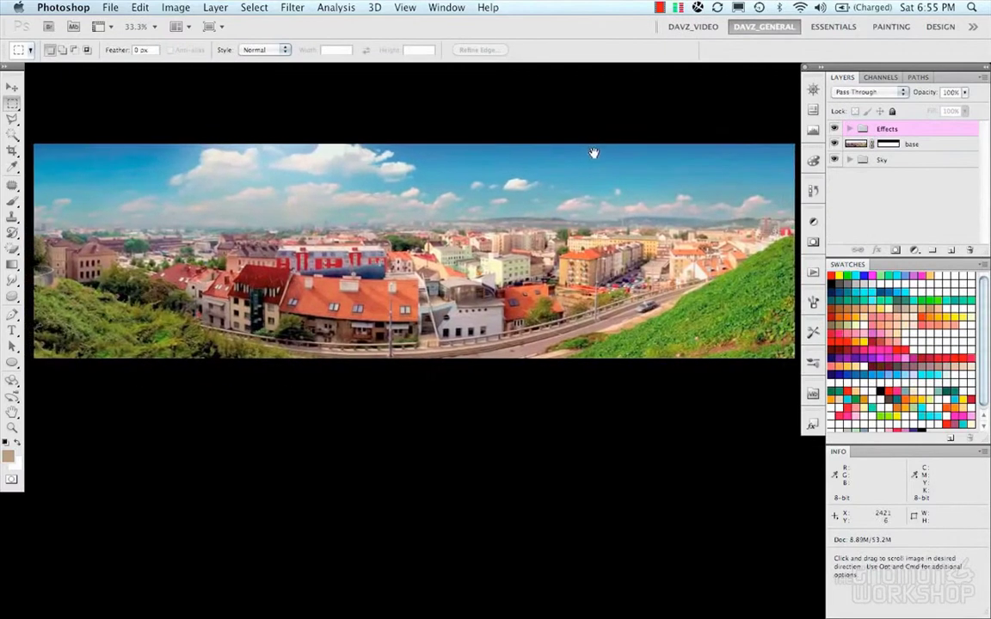
Save the finished image state as a new layer comp named AFTER
left_click(815, 110)
left_click(789, 86)
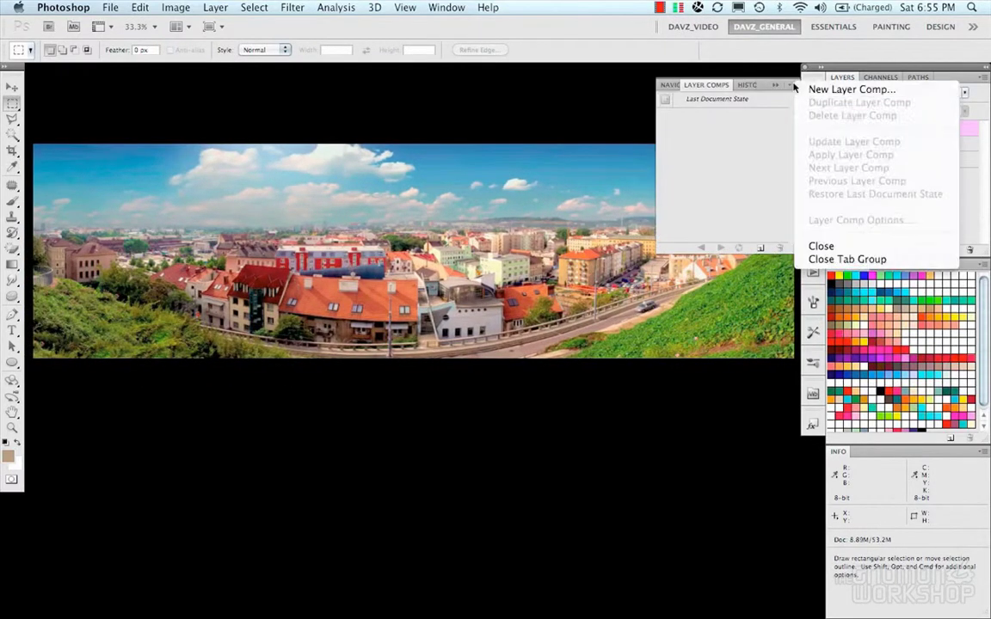
left_click(810, 90)
type("FTER")
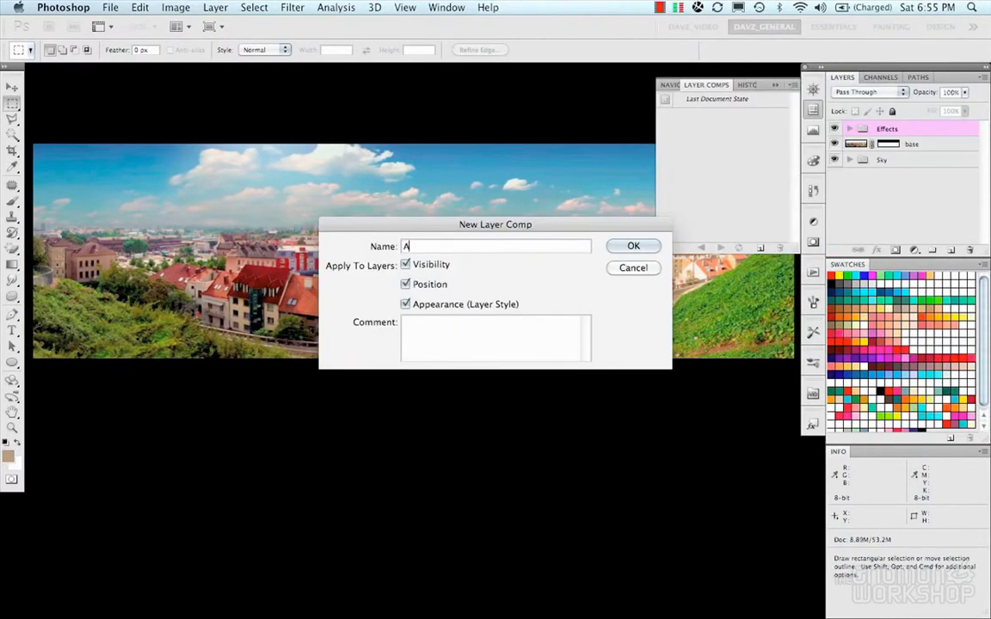
key("Return")
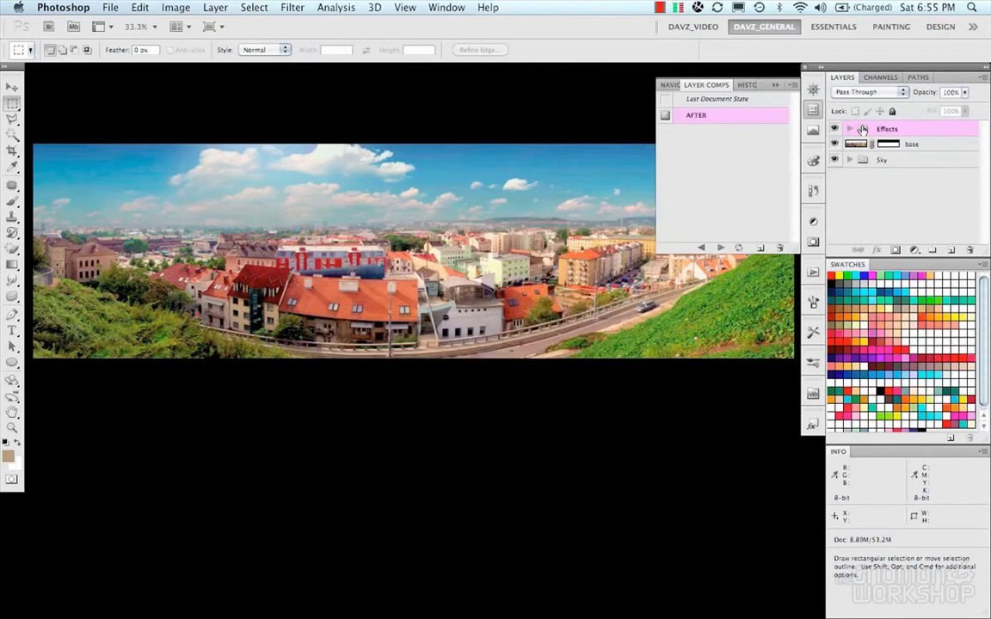
Hide the Effects and Sky groups and disable the base layer's mask
left_click(833, 128)
left_click(911, 143)
right_click(887, 143)
left_click(787, 147)
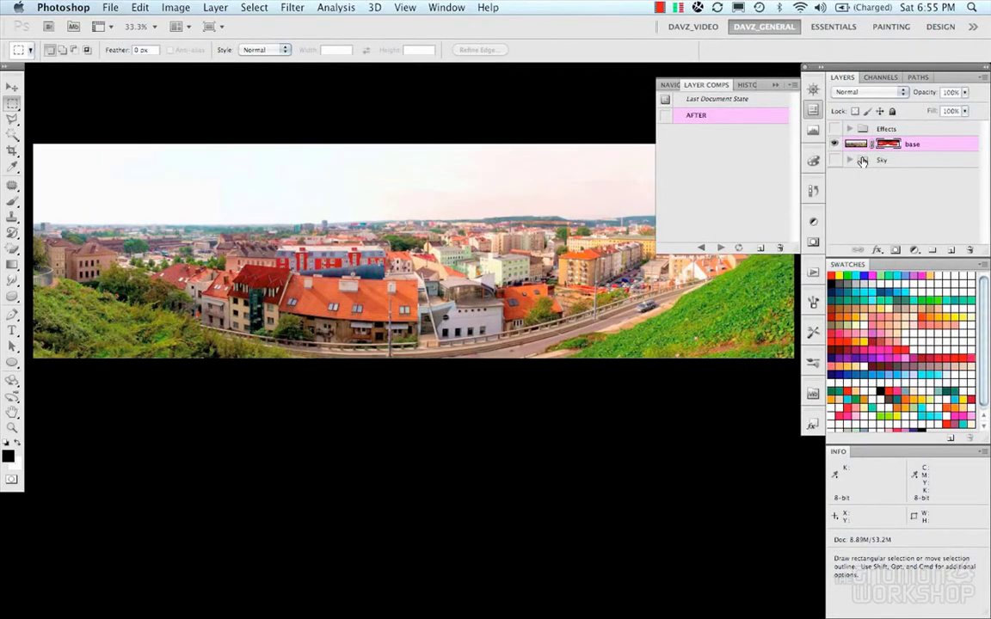
Save the untouched photo state as a new layer comp named BEFORE
left_click(793, 84)
left_click(838, 91)
type("BEFORE")
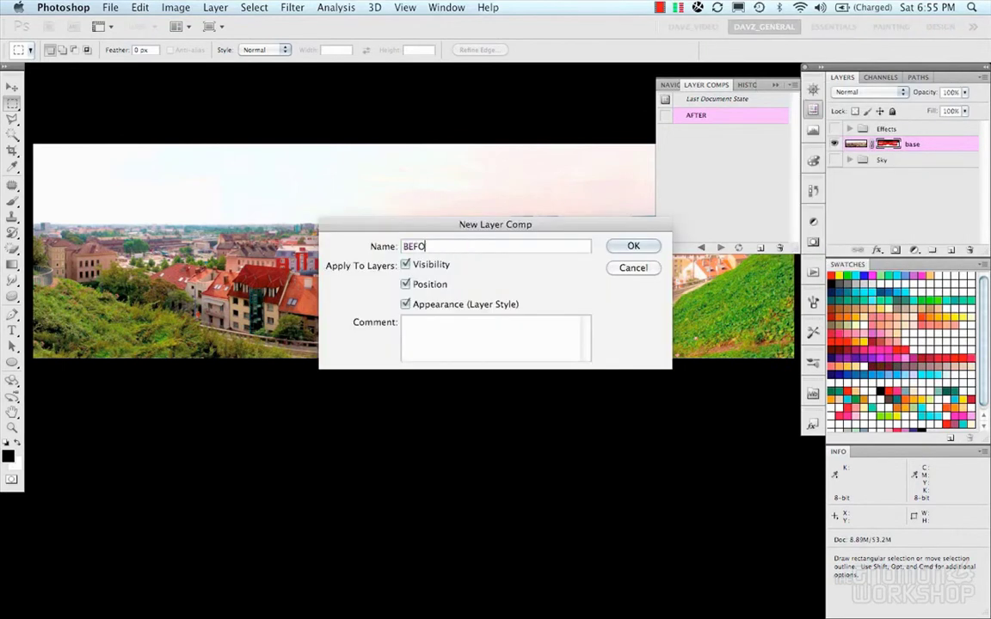
key("Return")
Compare the AFTER and BEFORE layer comps by alternating between them, ending on AFTER
left_click(667, 115)
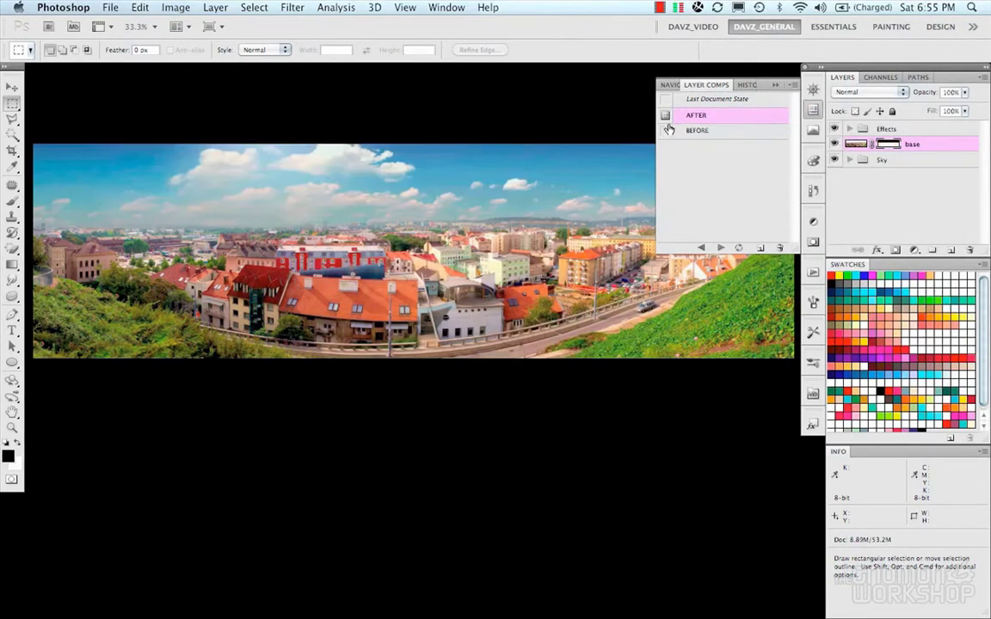
left_click(666, 130)
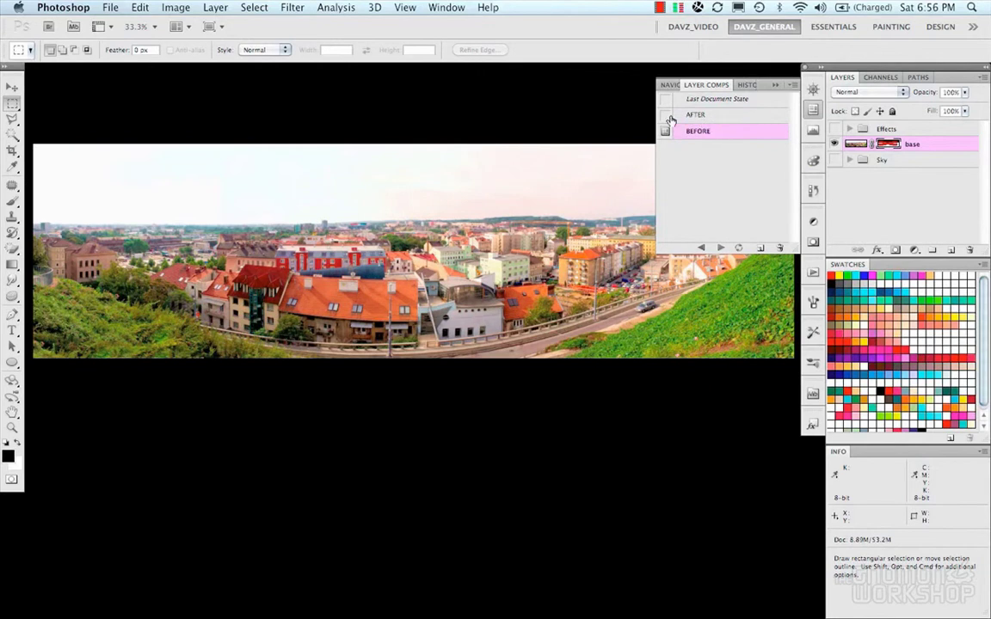
left_click(667, 115)
left_click(666, 131)
left_click(667, 116)
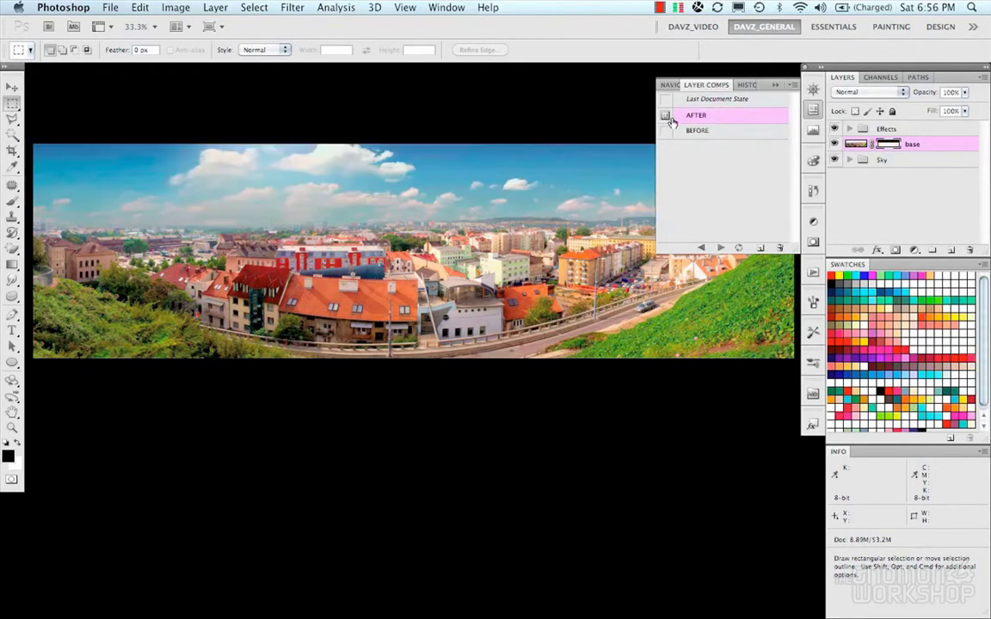
left_click(813, 110)
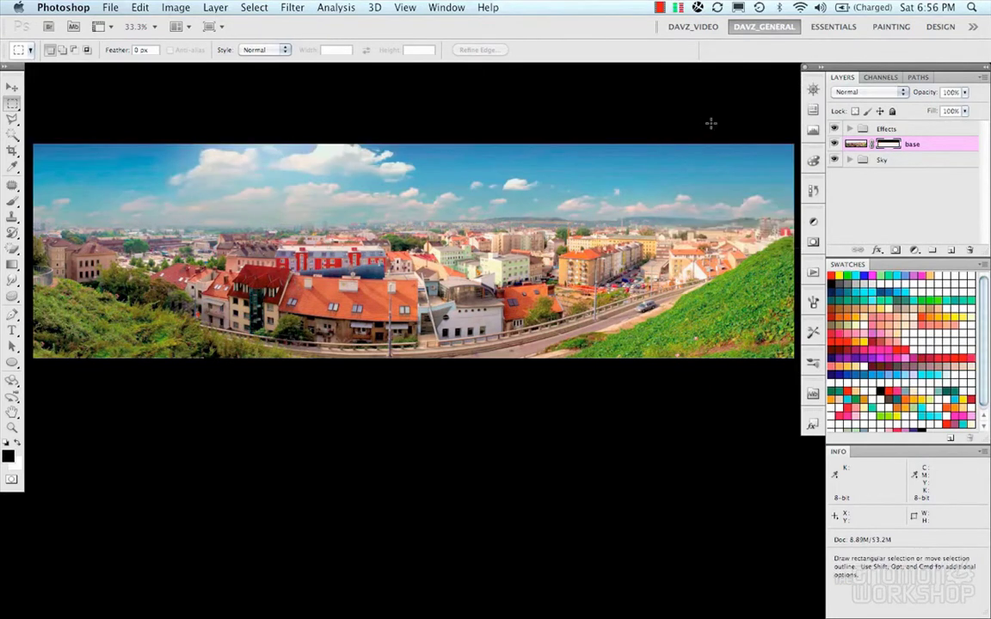